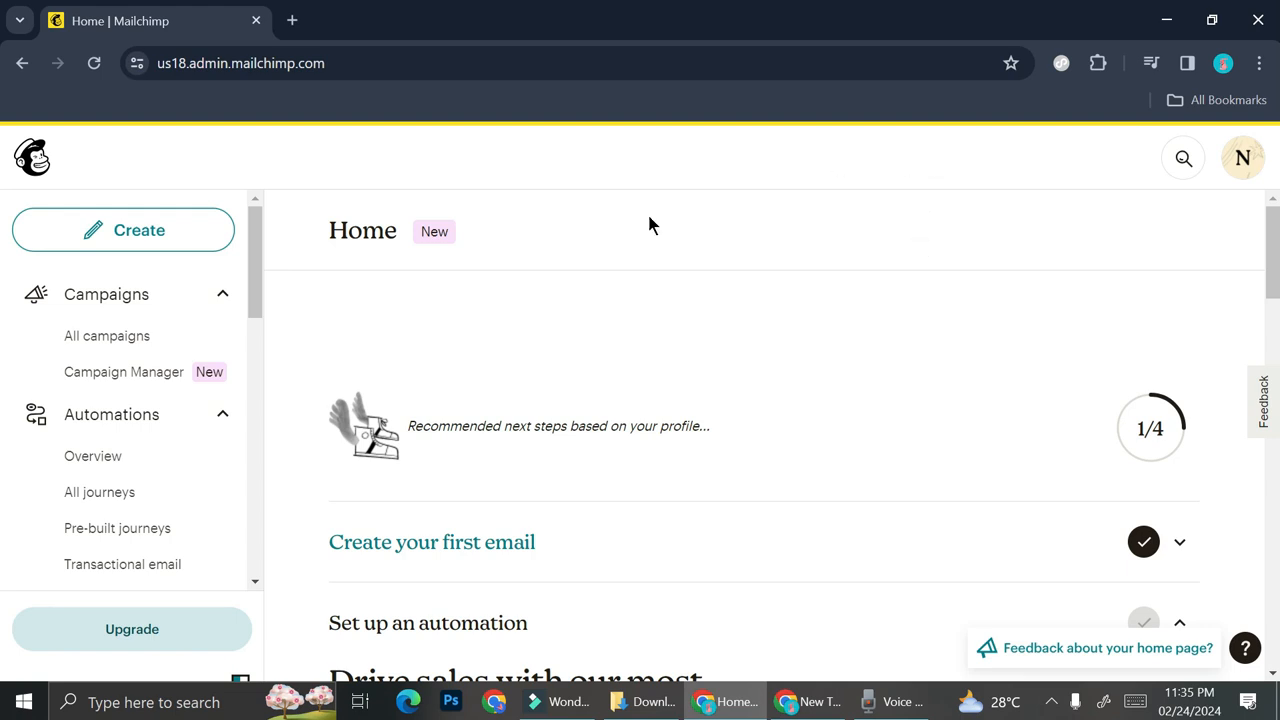
- Examine the home page's recommended steps and the navigation sections from Campaigns and Automations to Website and Content
{"action": "scroll", "coordinate": [740, 282], "scroll_direction": "down", "scroll_amount": 4}
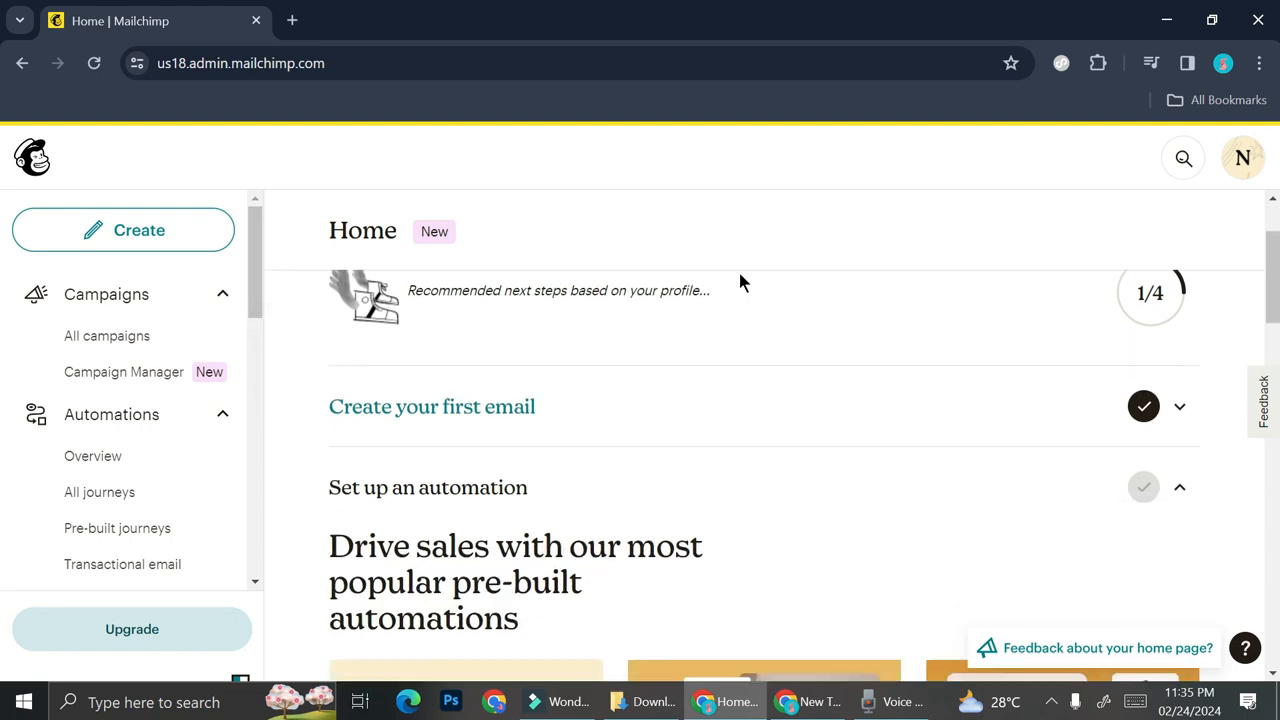
{"action": "scroll", "coordinate": [714, 410], "scroll_direction": "down", "scroll_amount": 2}
{"action": "scroll", "coordinate": [714, 410], "scroll_direction": "up", "scroll_amount": 5}
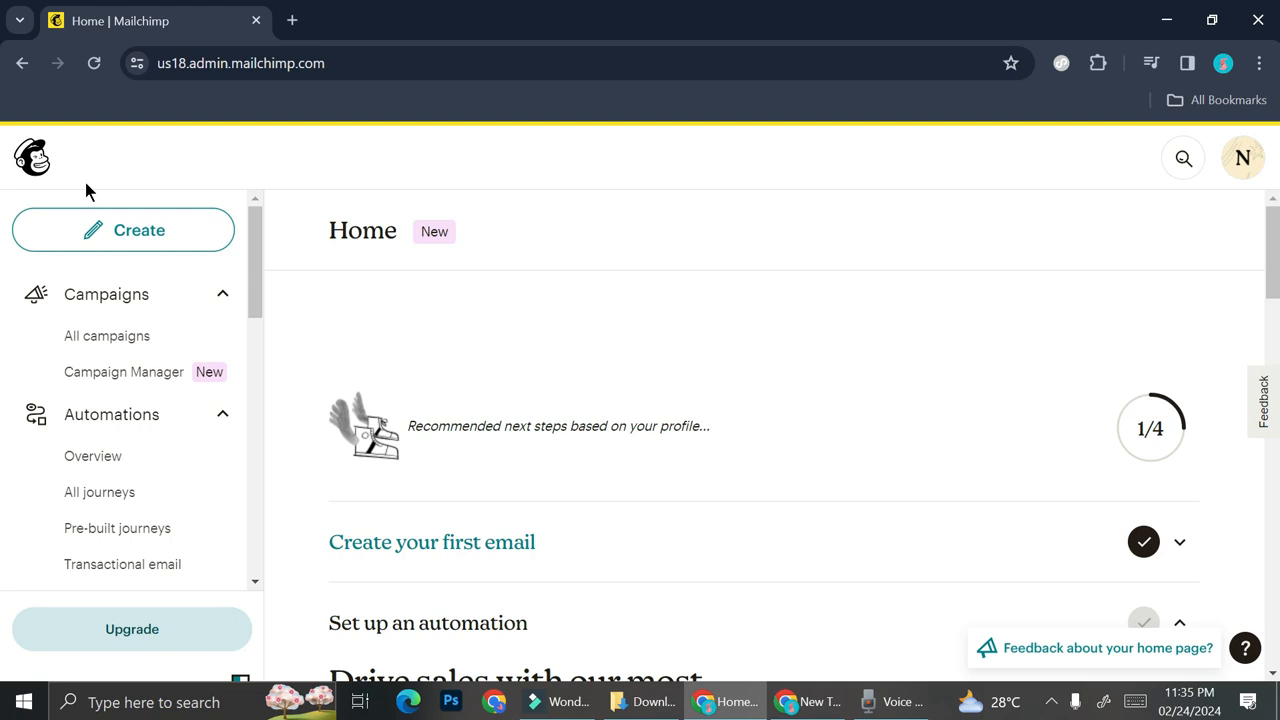
{"action": "scroll", "coordinate": [157, 441], "scroll_direction": "down", "scroll_amount": 1}
{"action": "scroll", "coordinate": [157, 441], "scroll_direction": "down", "scroll_amount": 1}
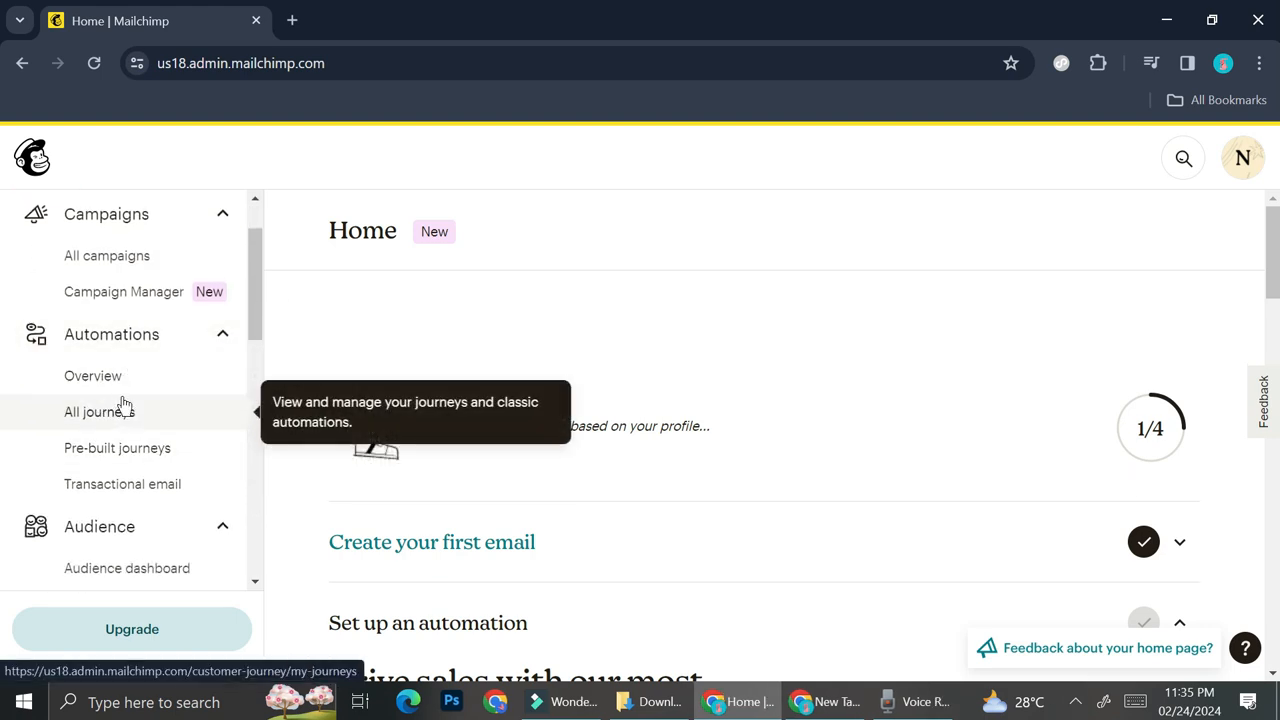
{"action": "scroll", "coordinate": [125, 385], "scroll_direction": "down", "scroll_amount": 2}
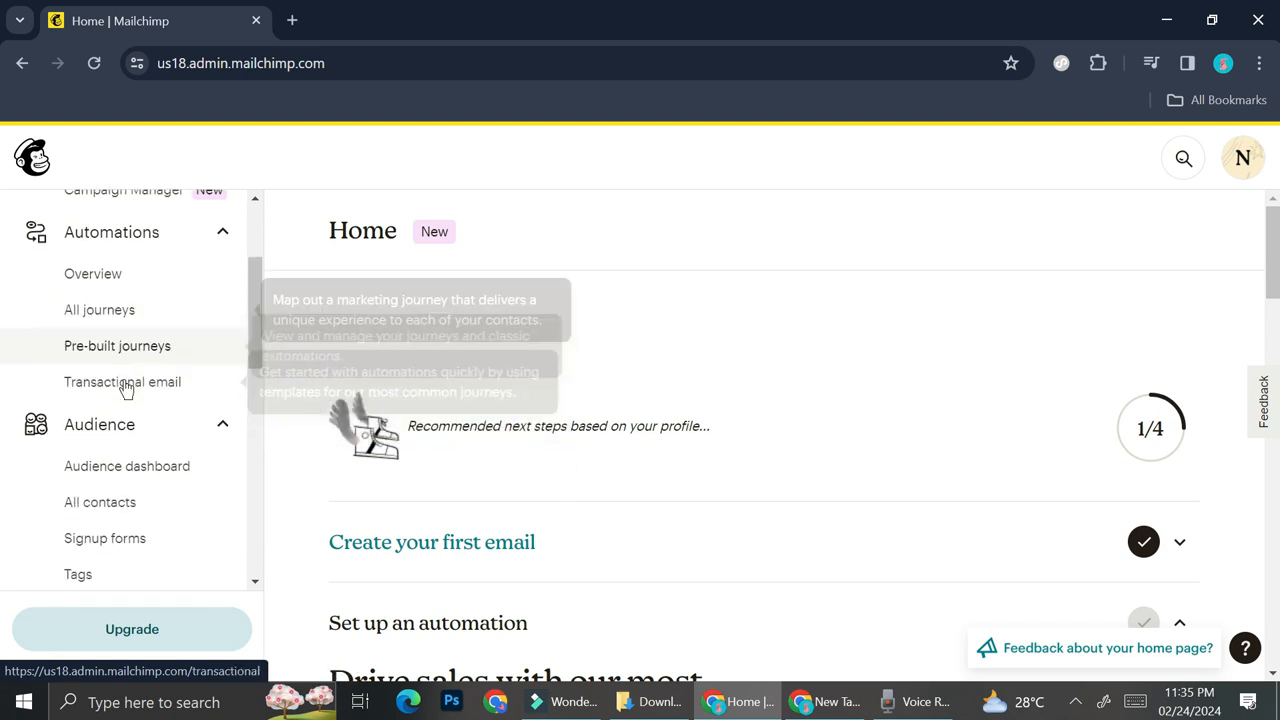
{"action": "scroll", "coordinate": [157, 494], "scroll_direction": "down", "scroll_amount": 3}
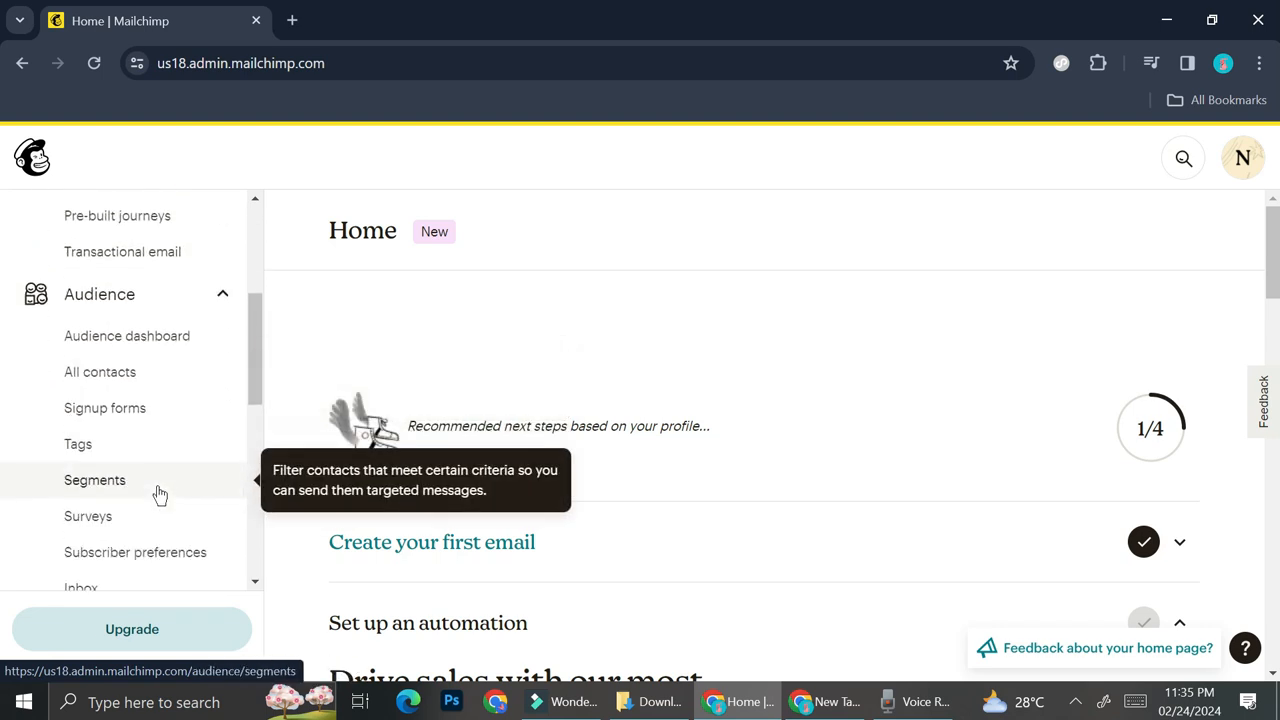
{"action": "scroll", "coordinate": [157, 494], "scroll_direction": "down", "scroll_amount": 4}
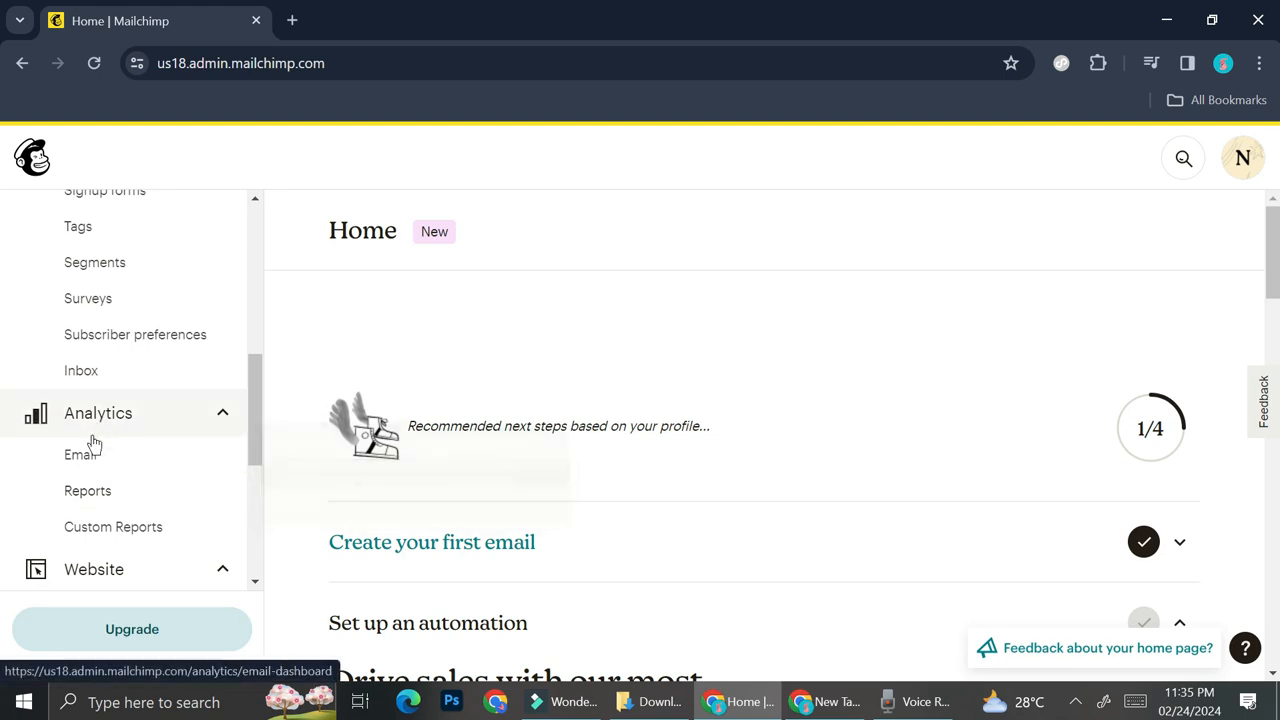
{"action": "scroll", "coordinate": [166, 514], "scroll_direction": "down", "scroll_amount": 3}
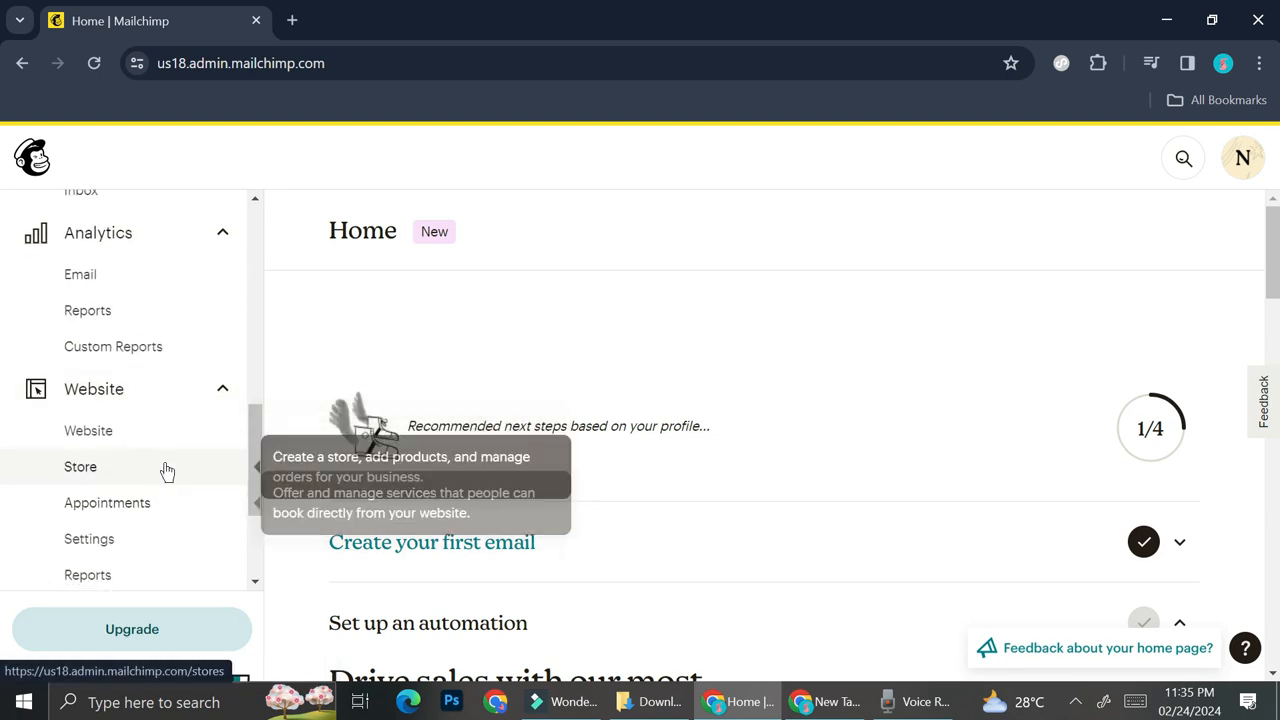
{"action": "scroll", "coordinate": [186, 474], "scroll_direction": "down", "scroll_amount": 3}
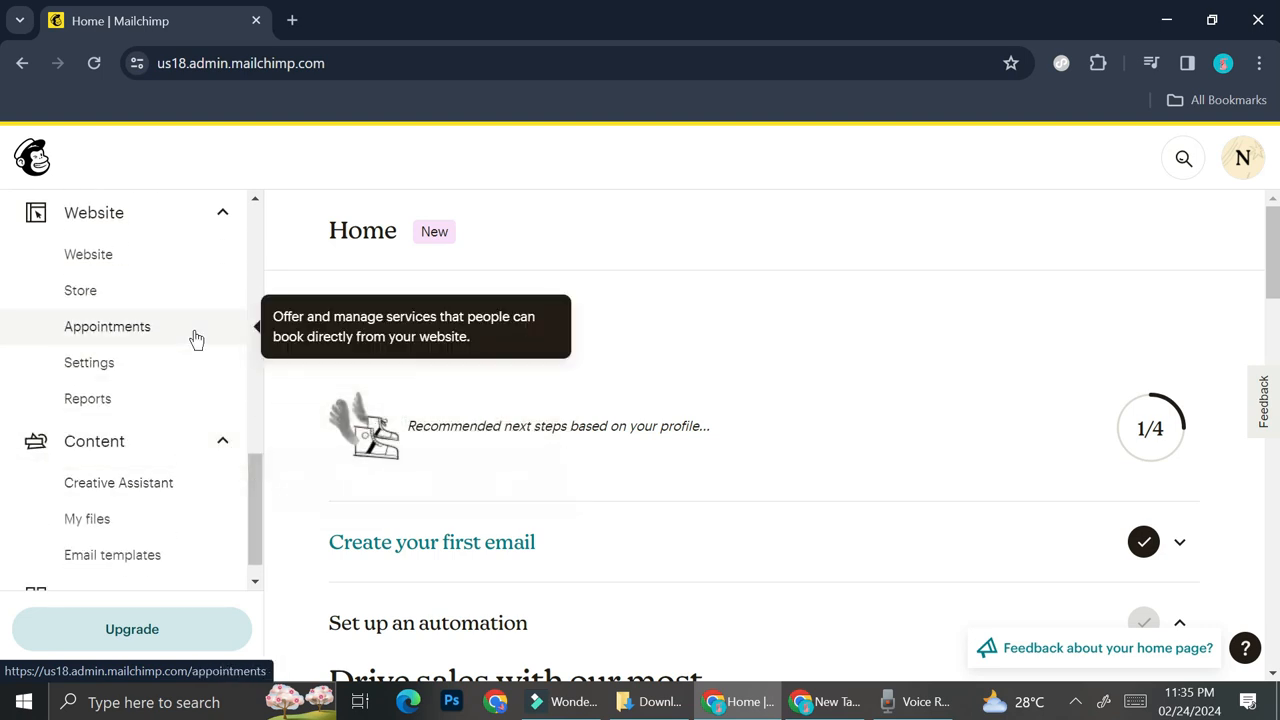
{"action": "scroll", "coordinate": [171, 423], "scroll_direction": "down", "scroll_amount": 8}
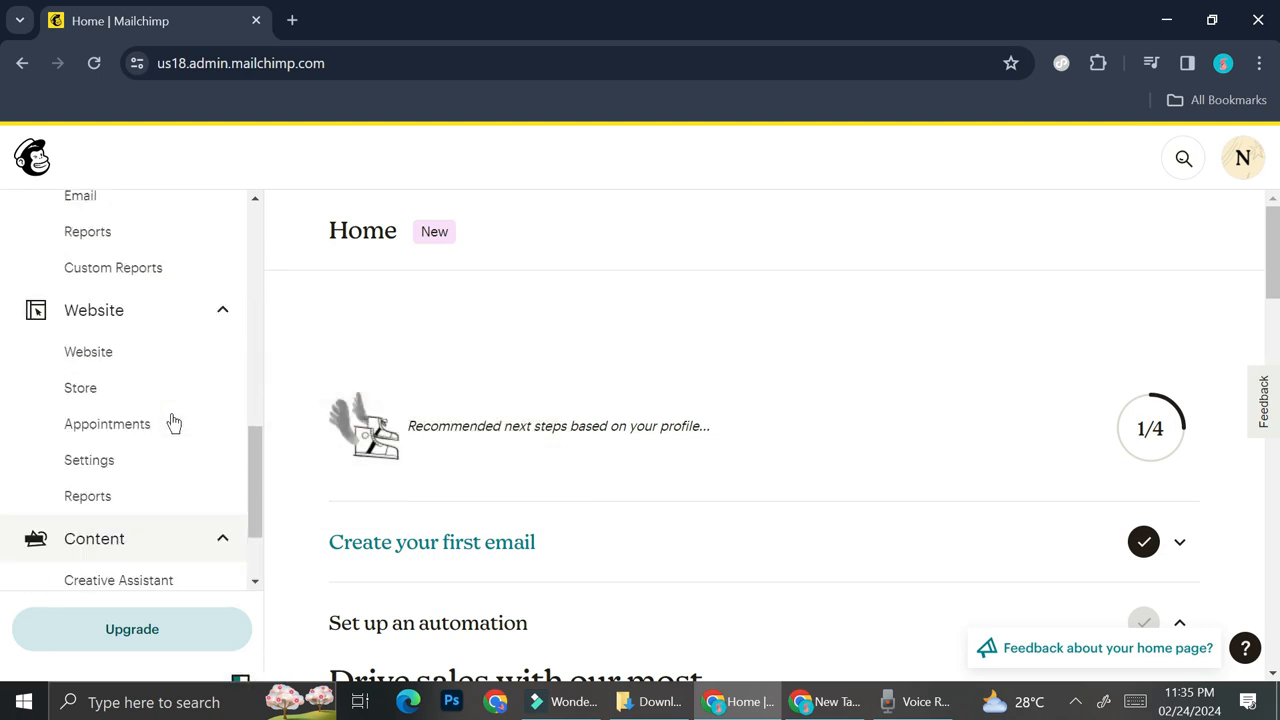
{"action": "scroll", "coordinate": [172, 421], "scroll_direction": "up", "scroll_amount": 5}
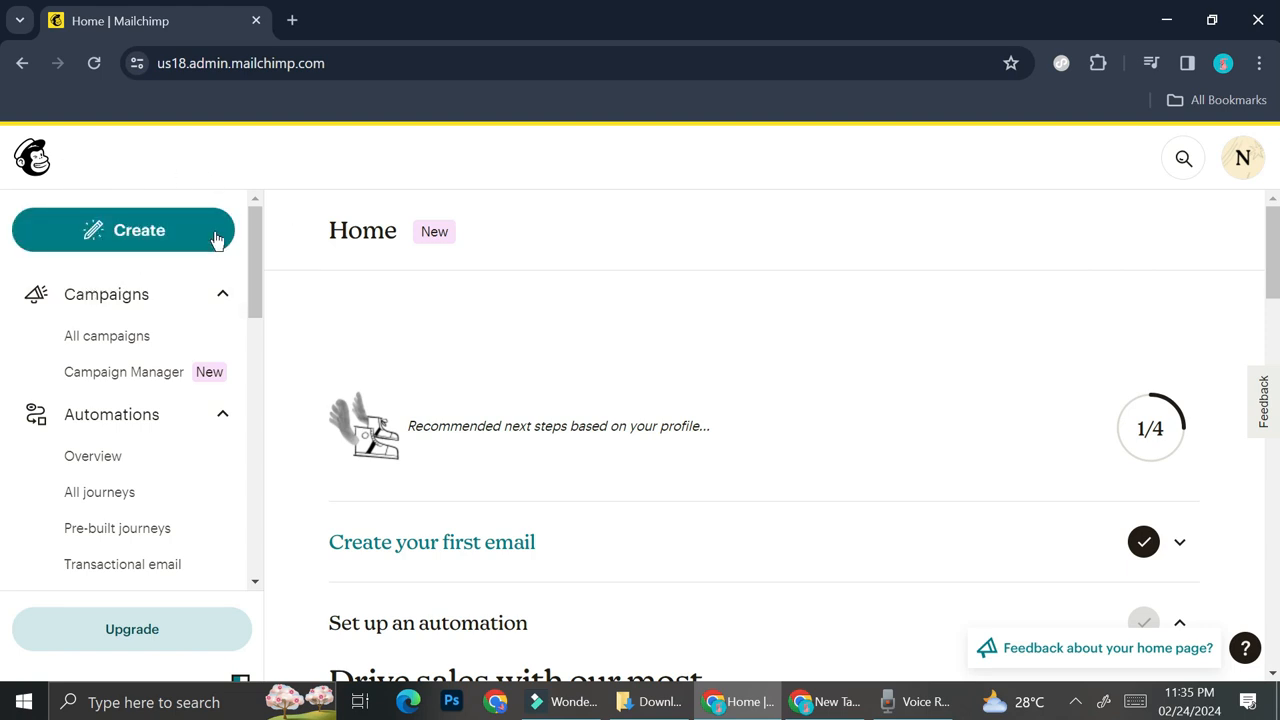
- Start creating new content and choose Landing Page as its type
{"action": "left_click", "coordinate": [179, 229]}
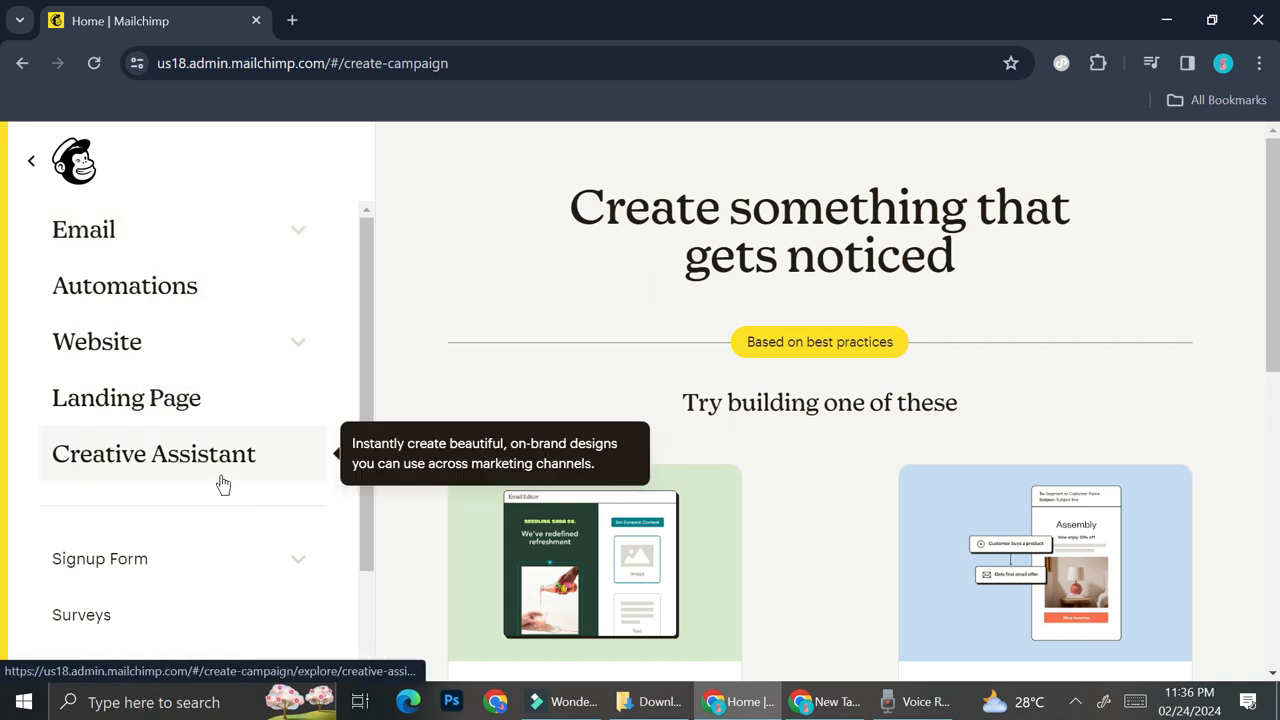
{"action": "scroll", "coordinate": [222, 484], "scroll_direction": "down", "scroll_amount": 2}
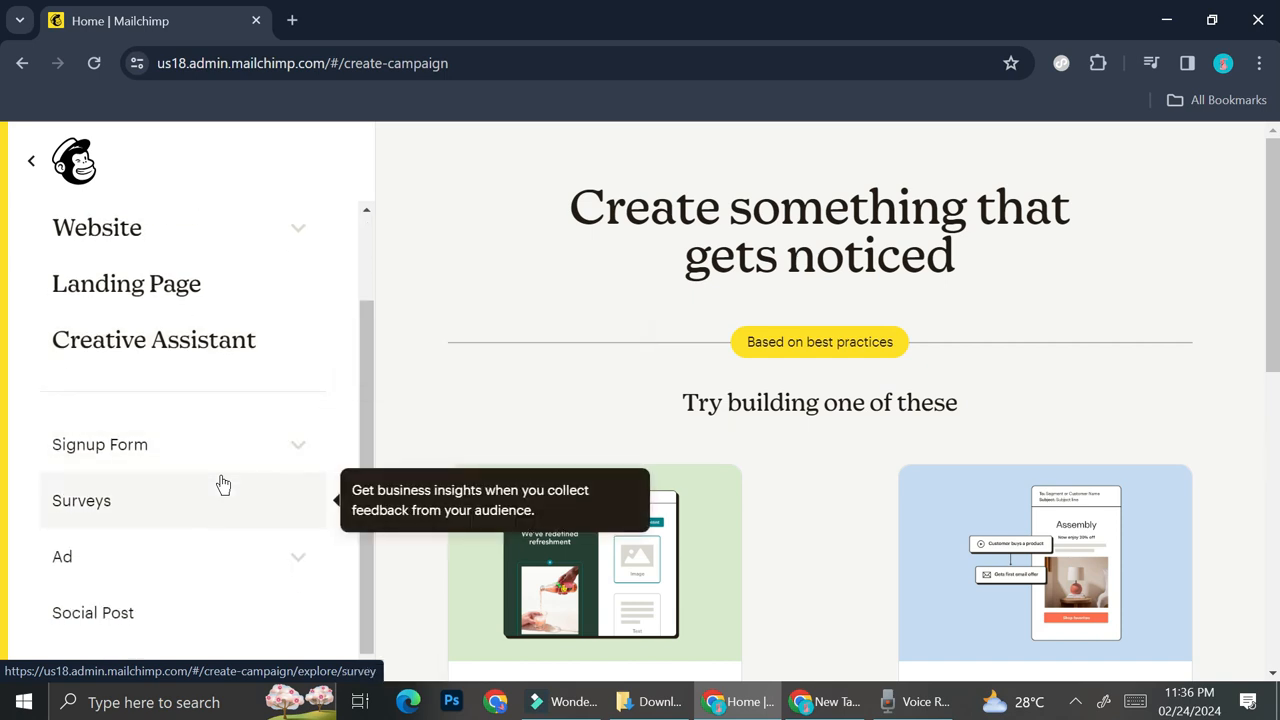
{"action": "scroll", "coordinate": [220, 483], "scroll_direction": "up", "scroll_amount": 2}
{"action": "left_click", "coordinate": [162, 402]}
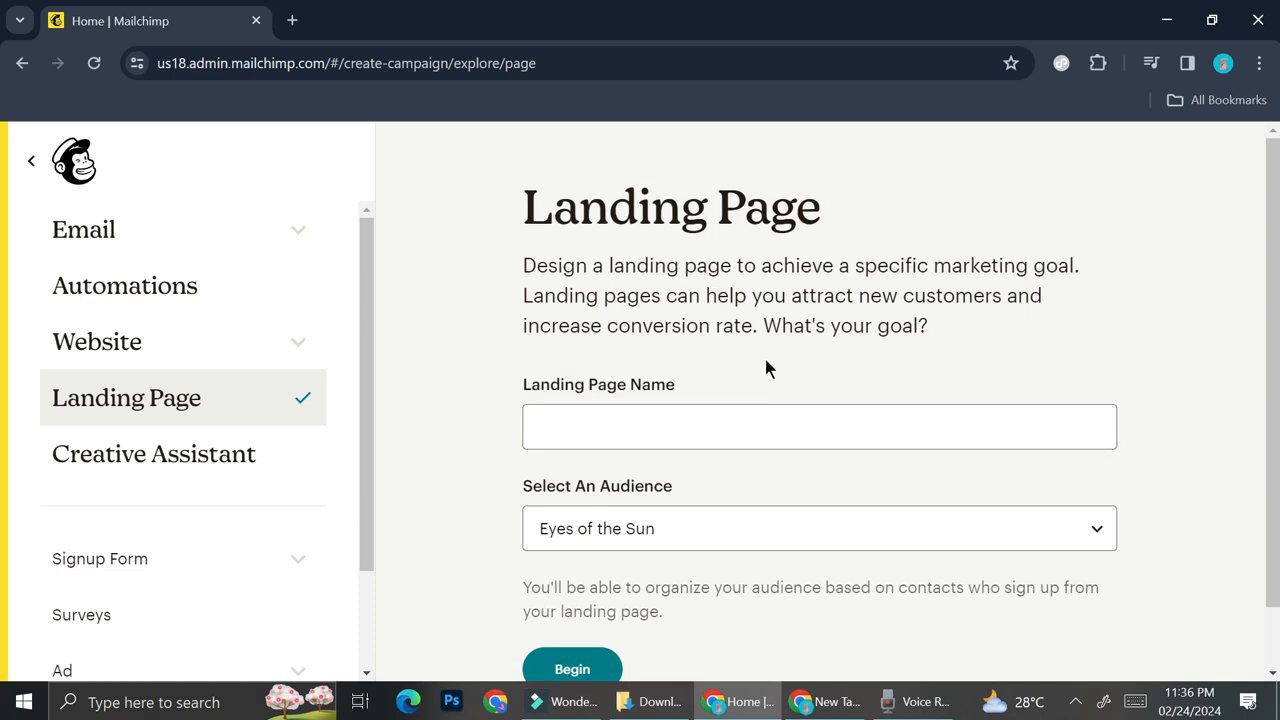
- Name the landing page "Newer Collection, Bigger Discount!"
{"action": "left_click", "coordinate": [650, 431]}
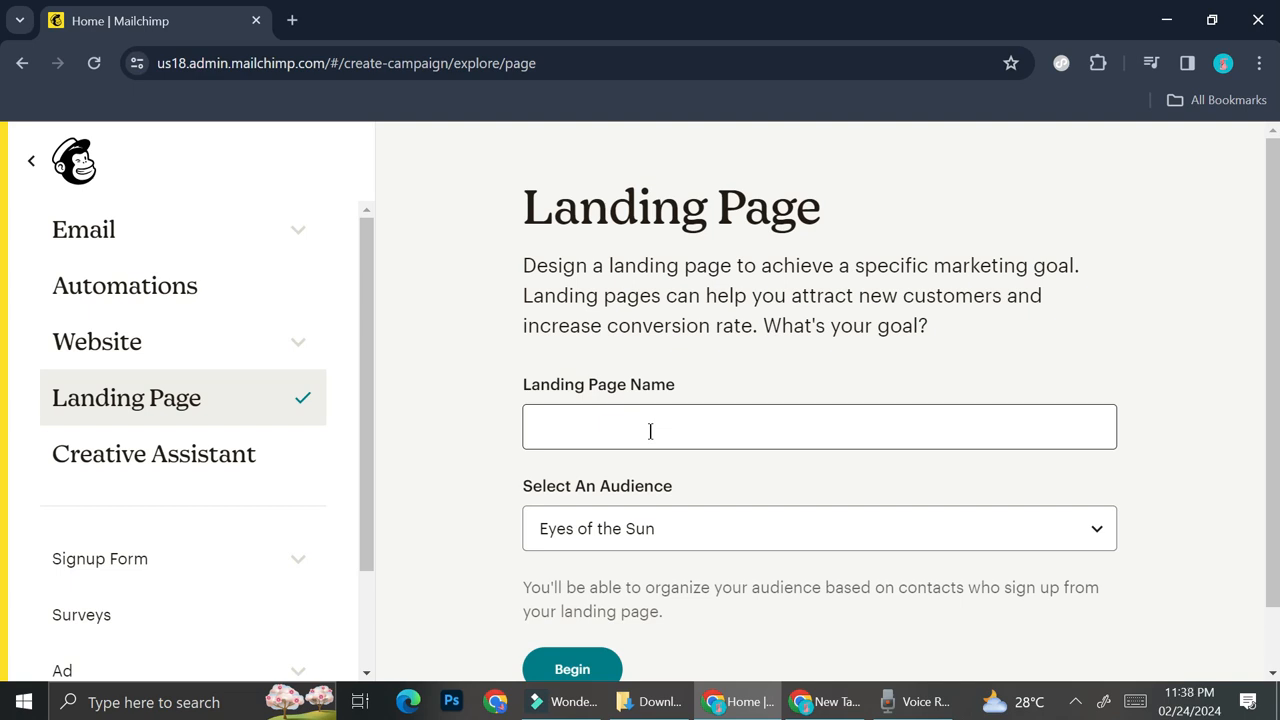
{"action": "left_click", "coordinate": [647, 430]}
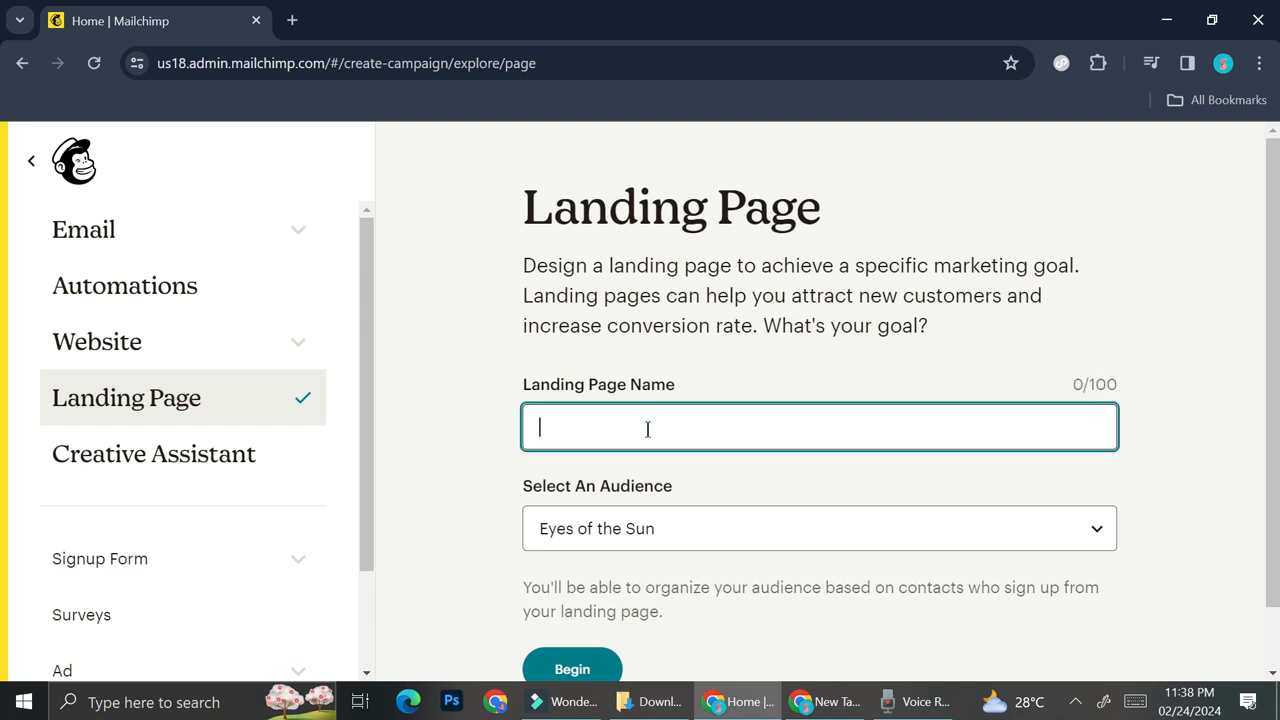
{"action": "type", "text": "Newer Collection, Bigger Discount"}
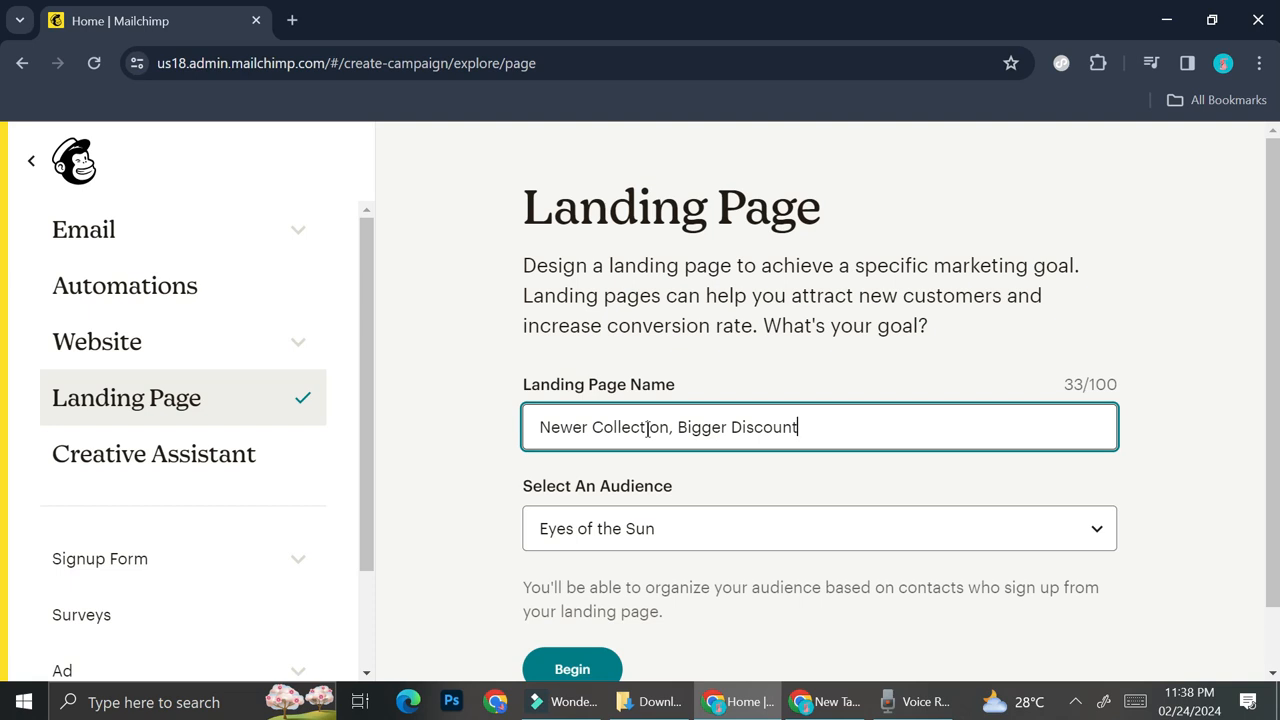
{"action": "type", "text": "!"}
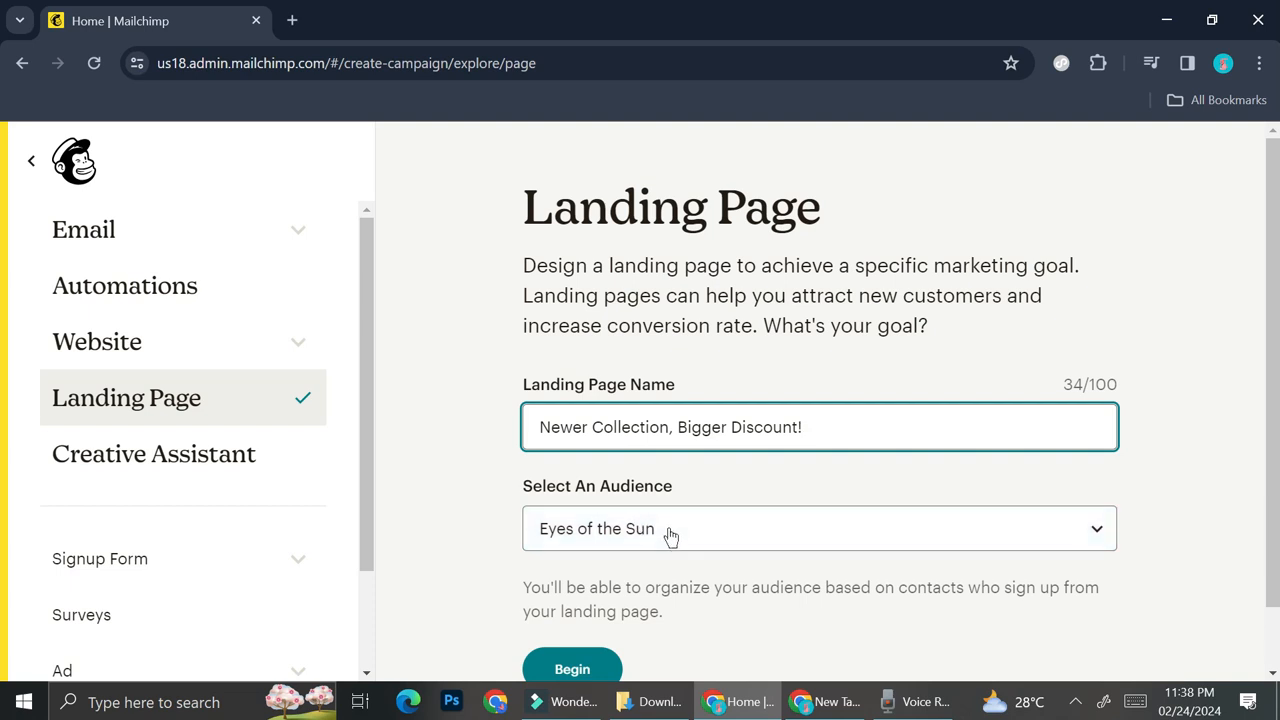
- Select Eyes of the Sun as the landing page's audience and begin building the page
{"action": "left_click", "coordinate": [668, 538]}
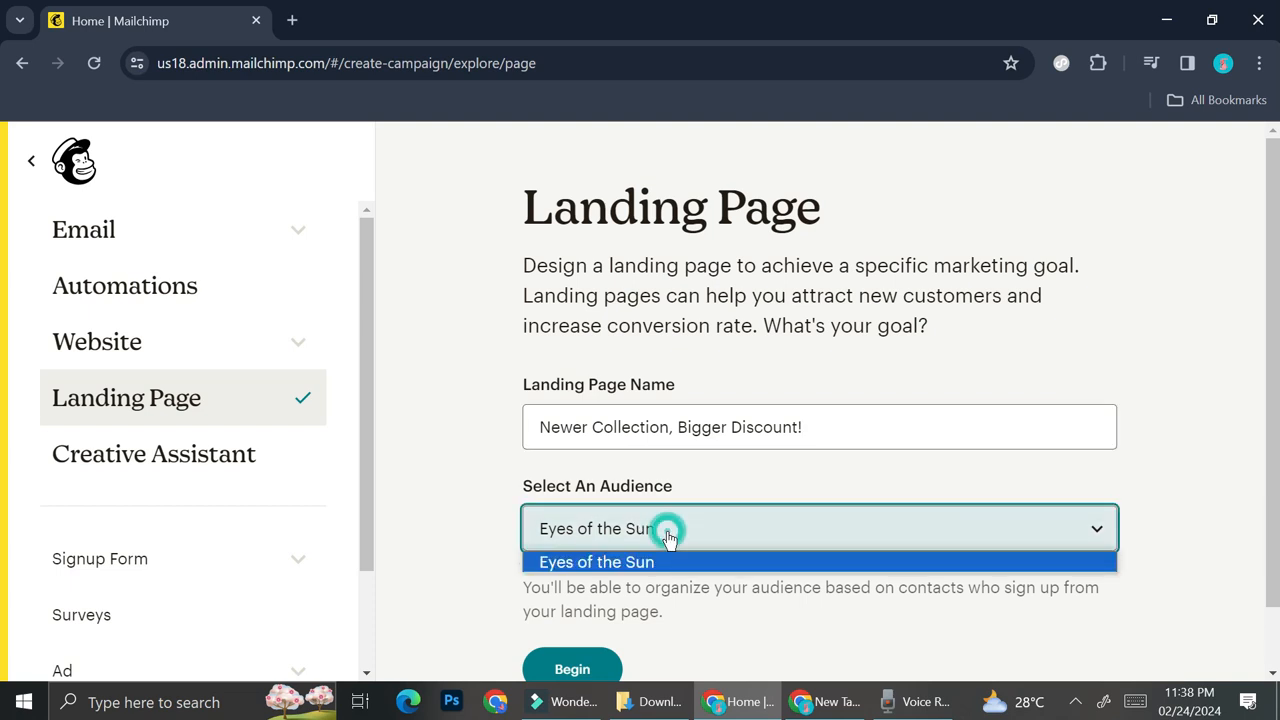
{"action": "left_click", "coordinate": [660, 563]}
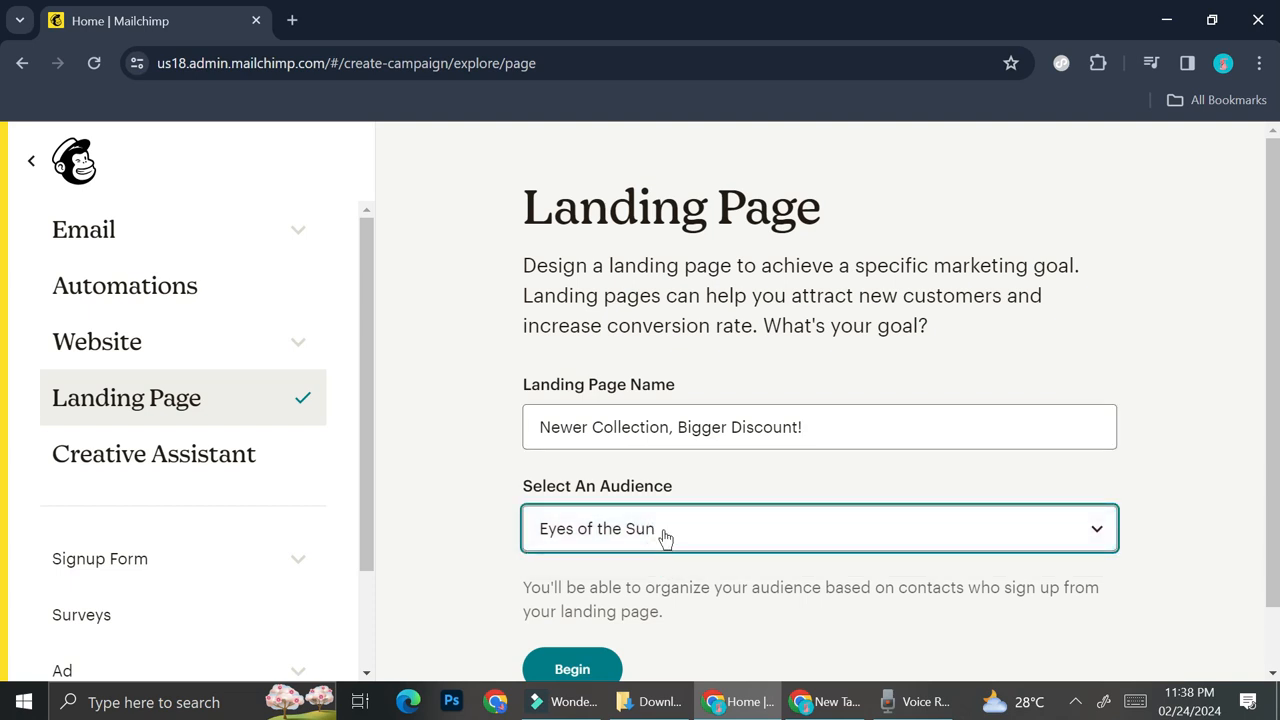
{"action": "scroll", "coordinate": [649, 505], "scroll_direction": "down", "scroll_amount": 1}
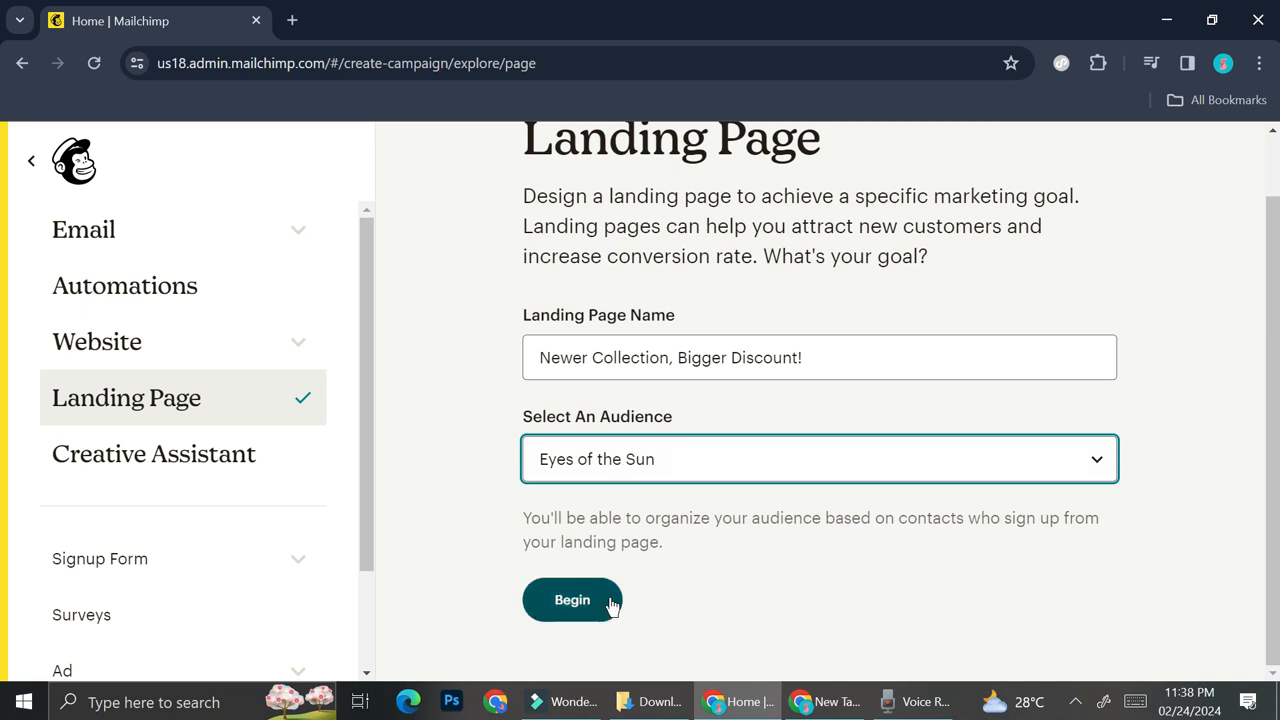
{"action": "left_click", "coordinate": [572, 603]}
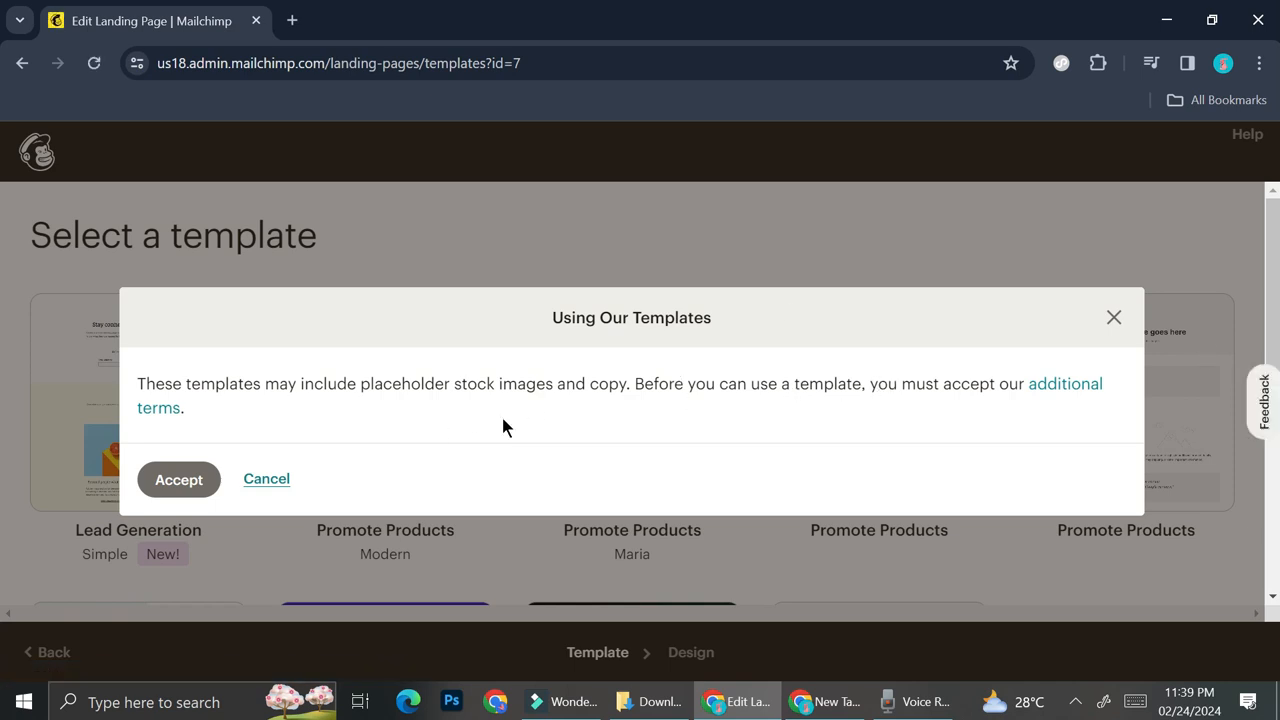
- Accept the template terms and choose the grey Promote Products template headed "A big enticing headline goes here", without a Buy Now button
{"action": "left_click", "coordinate": [178, 478]}
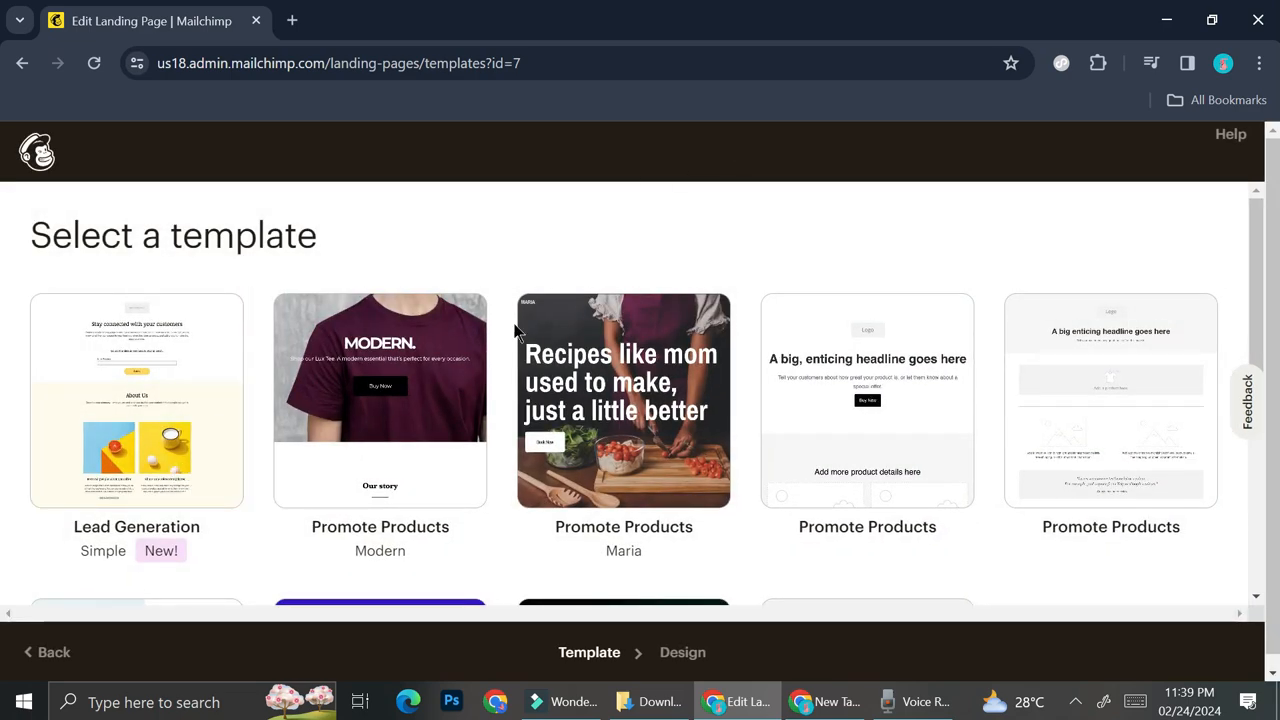
{"action": "scroll", "coordinate": [672, 338], "scroll_direction": "down", "scroll_amount": 4}
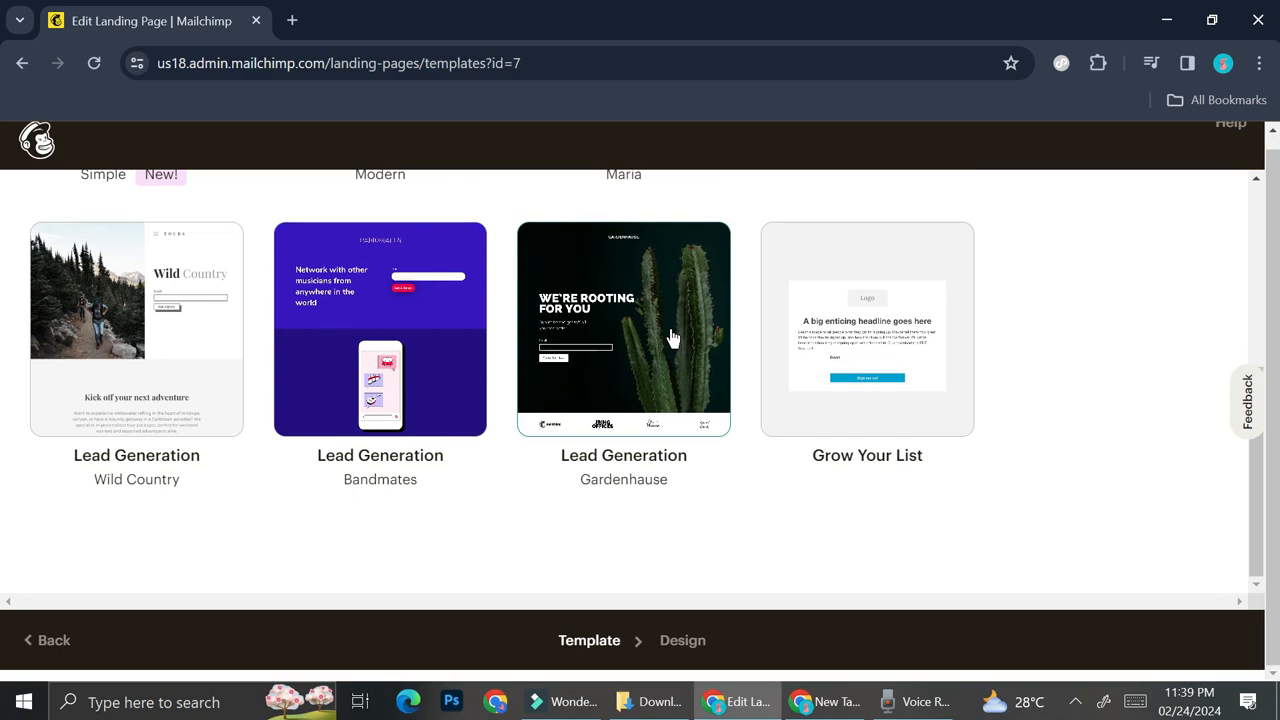
{"action": "scroll", "coordinate": [672, 338], "scroll_direction": "up", "scroll_amount": 3}
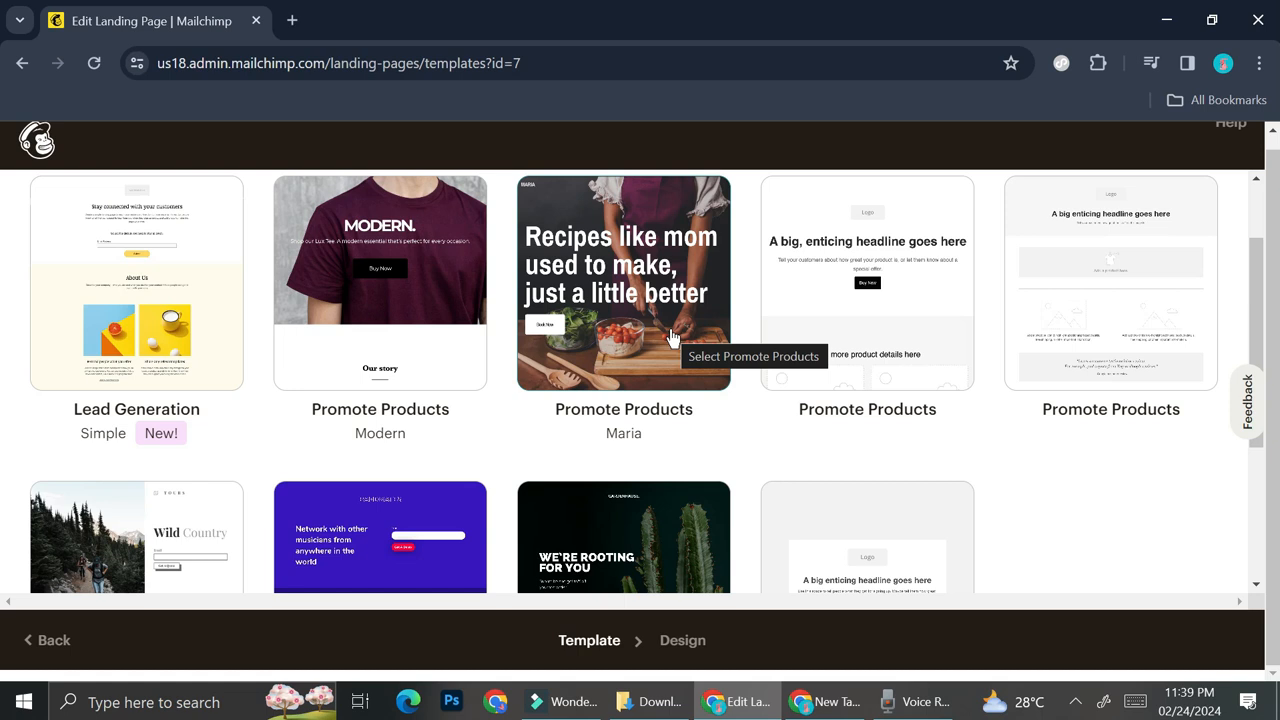
{"action": "scroll", "coordinate": [590, 285], "scroll_direction": "up", "scroll_amount": 1}
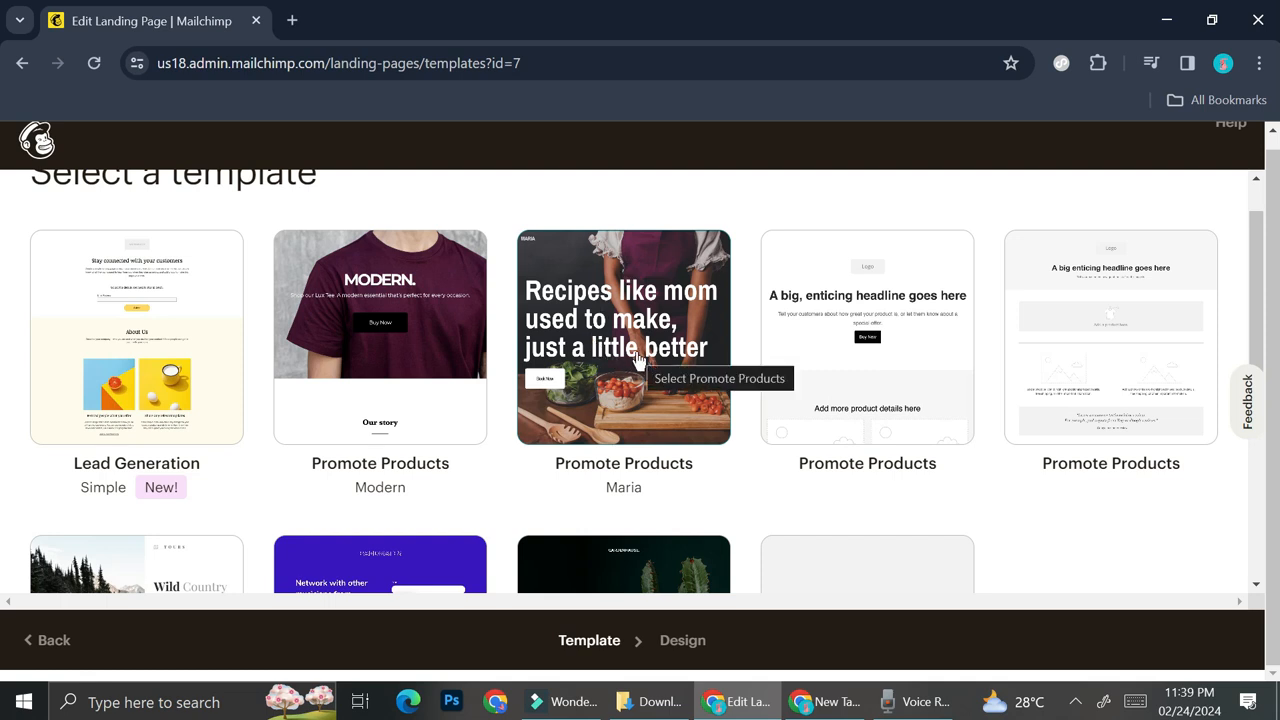
{"action": "scroll", "coordinate": [603, 347], "scroll_direction": "down", "scroll_amount": 1}
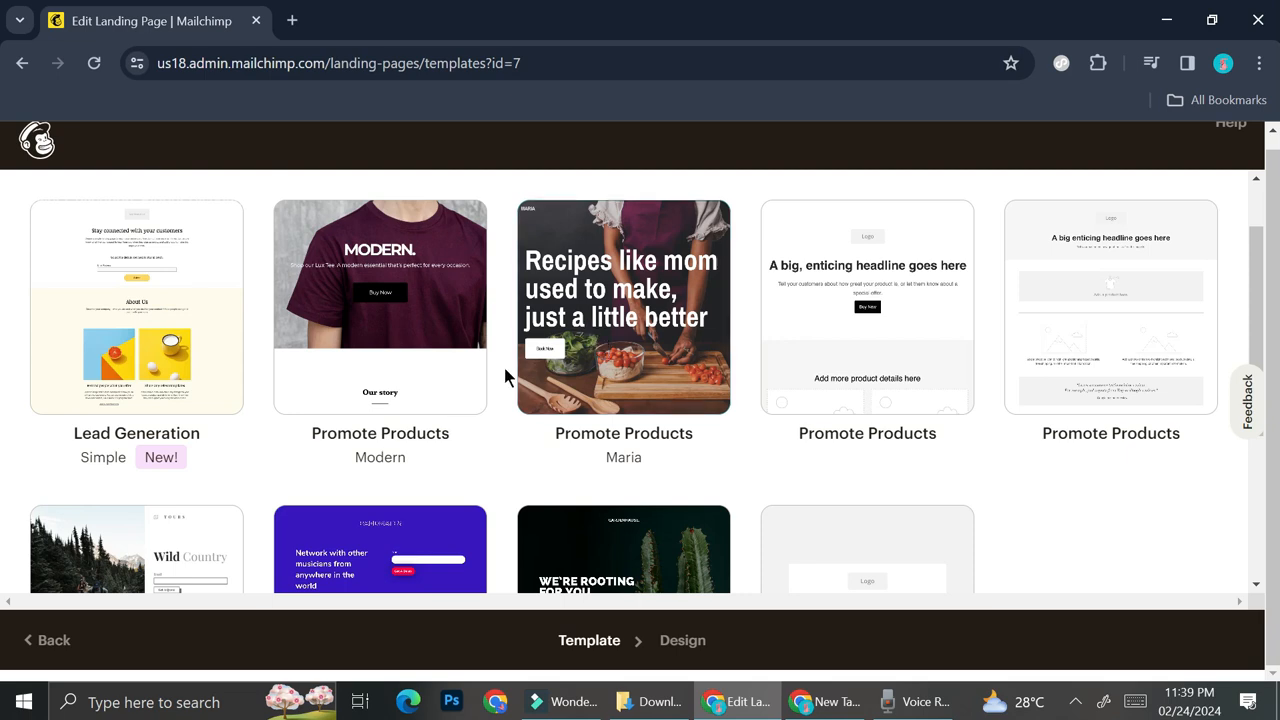
{"action": "scroll", "coordinate": [591, 354], "scroll_direction": "down", "scroll_amount": 2}
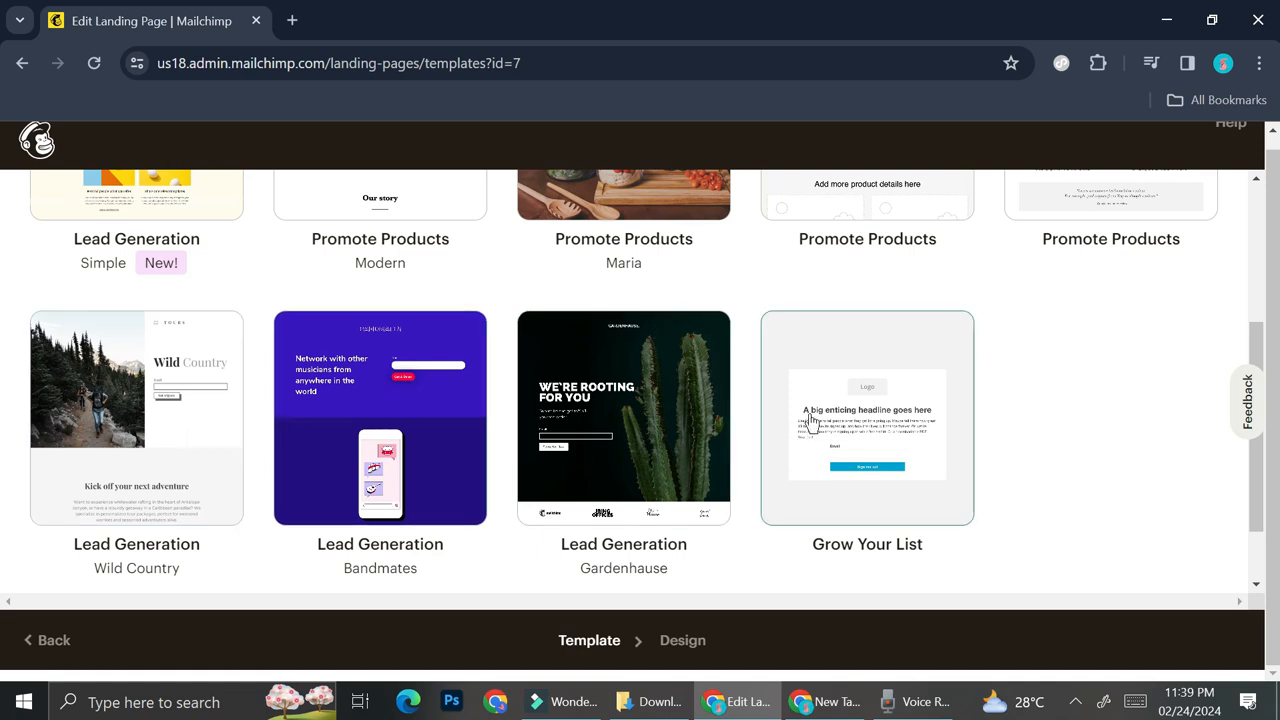
{"action": "scroll", "coordinate": [810, 420], "scroll_direction": "up", "scroll_amount": 1}
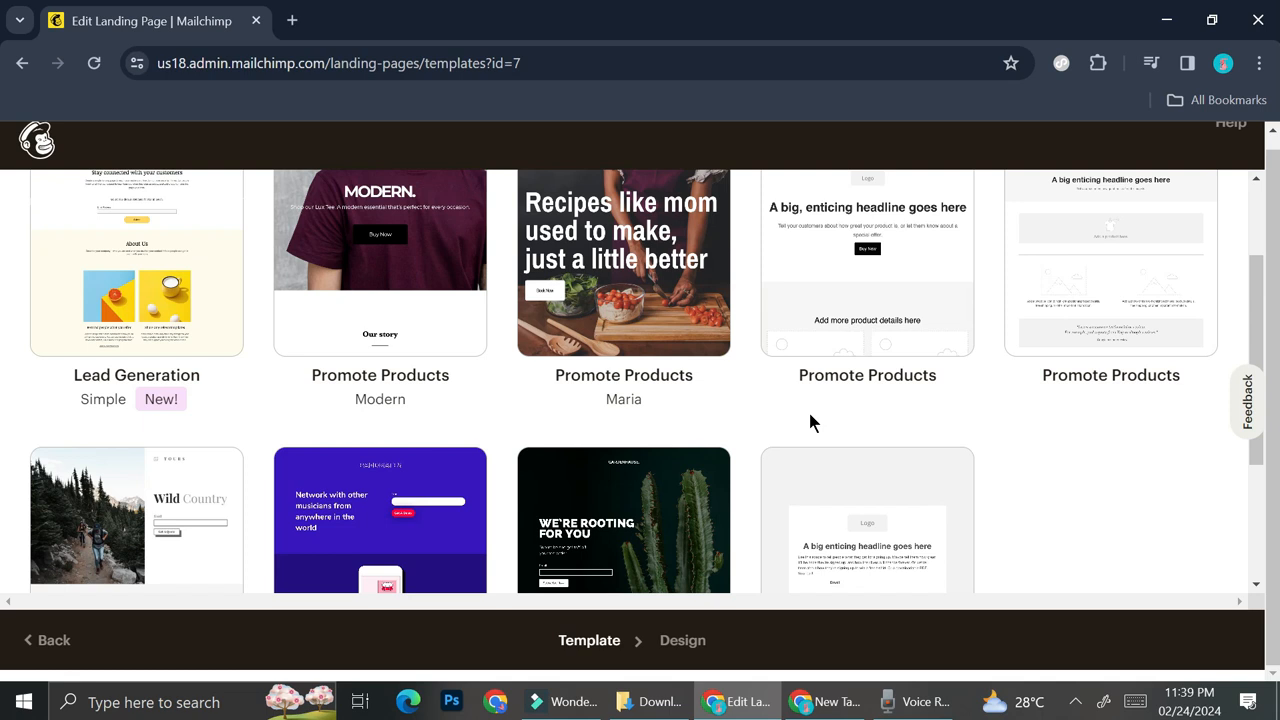
{"action": "scroll", "coordinate": [810, 415], "scroll_direction": "up", "scroll_amount": 1}
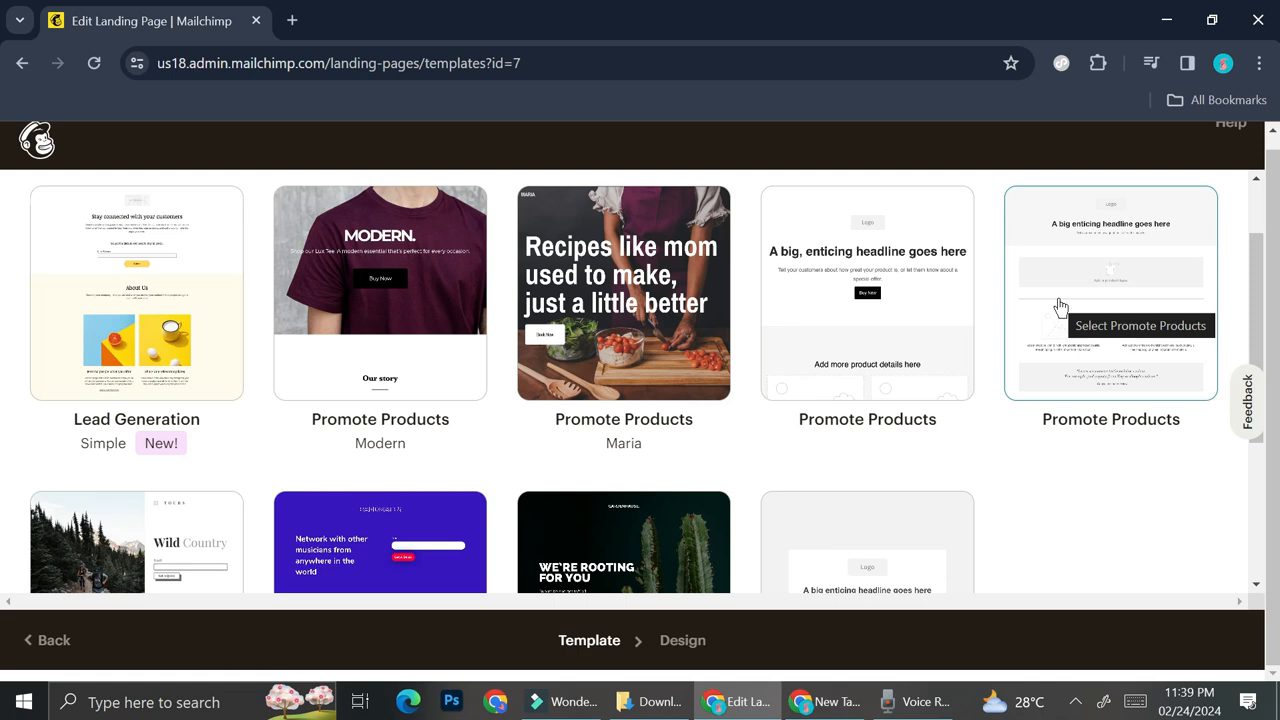
{"action": "scroll", "coordinate": [513, 368], "scroll_direction": "down", "scroll_amount": 1}
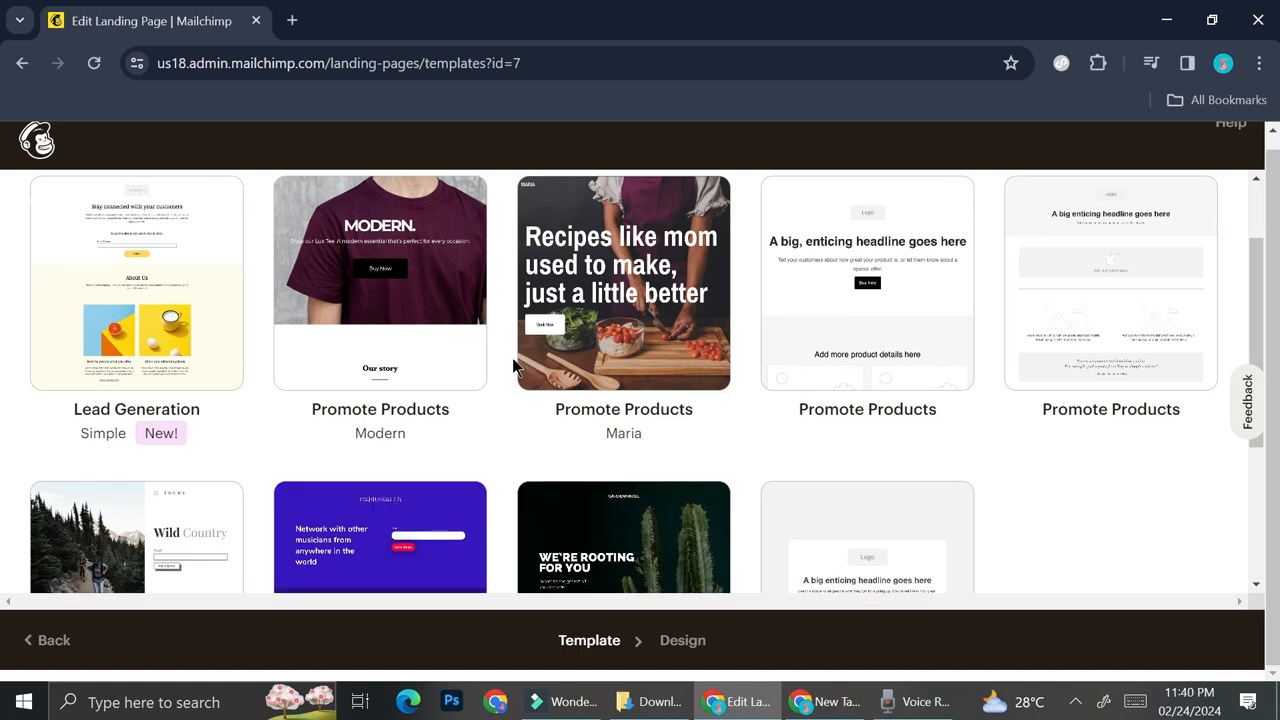
{"action": "scroll", "coordinate": [610, 362], "scroll_direction": "down", "scroll_amount": 2}
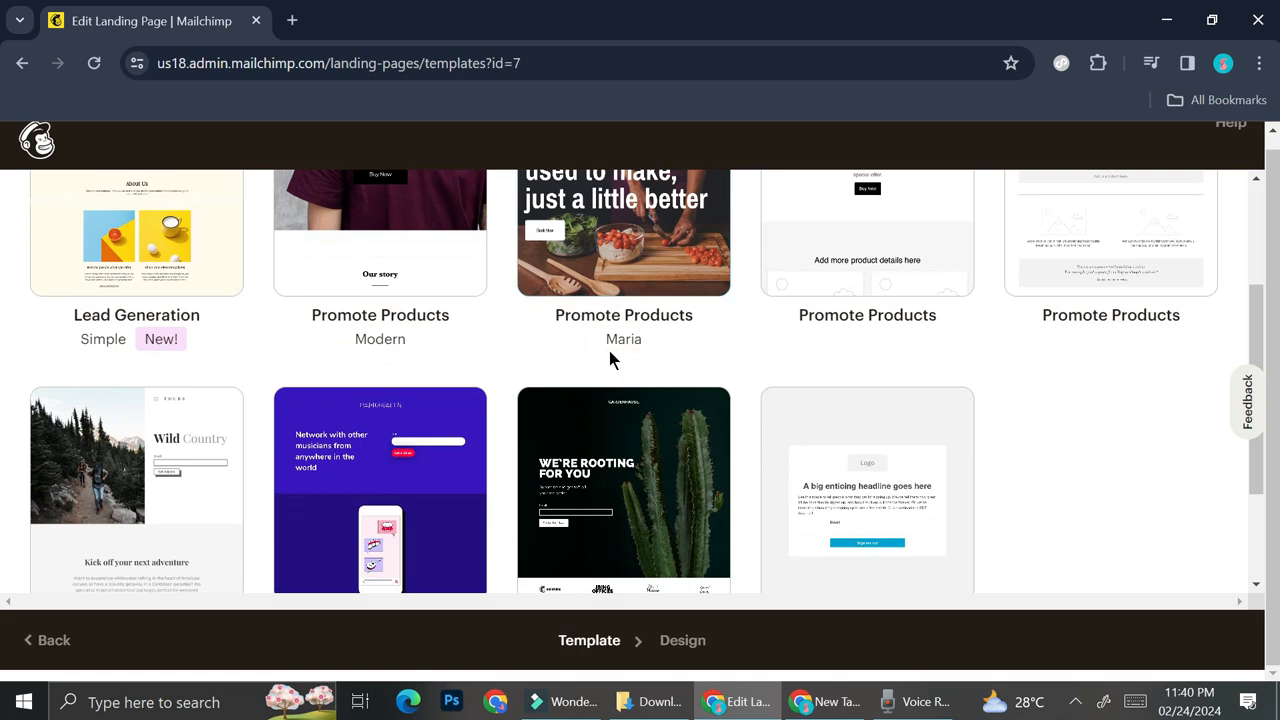
{"action": "scroll", "coordinate": [610, 353], "scroll_direction": "up", "scroll_amount": 1}
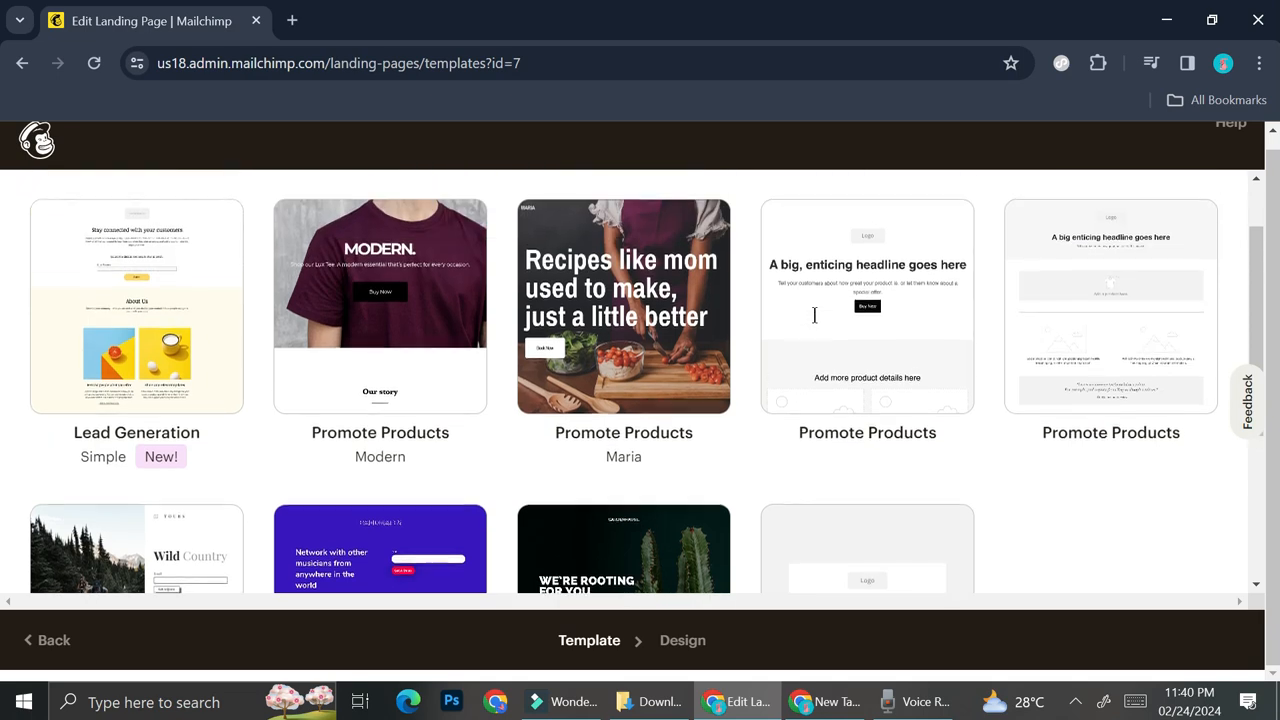
{"action": "left_click", "coordinate": [1160, 305]}
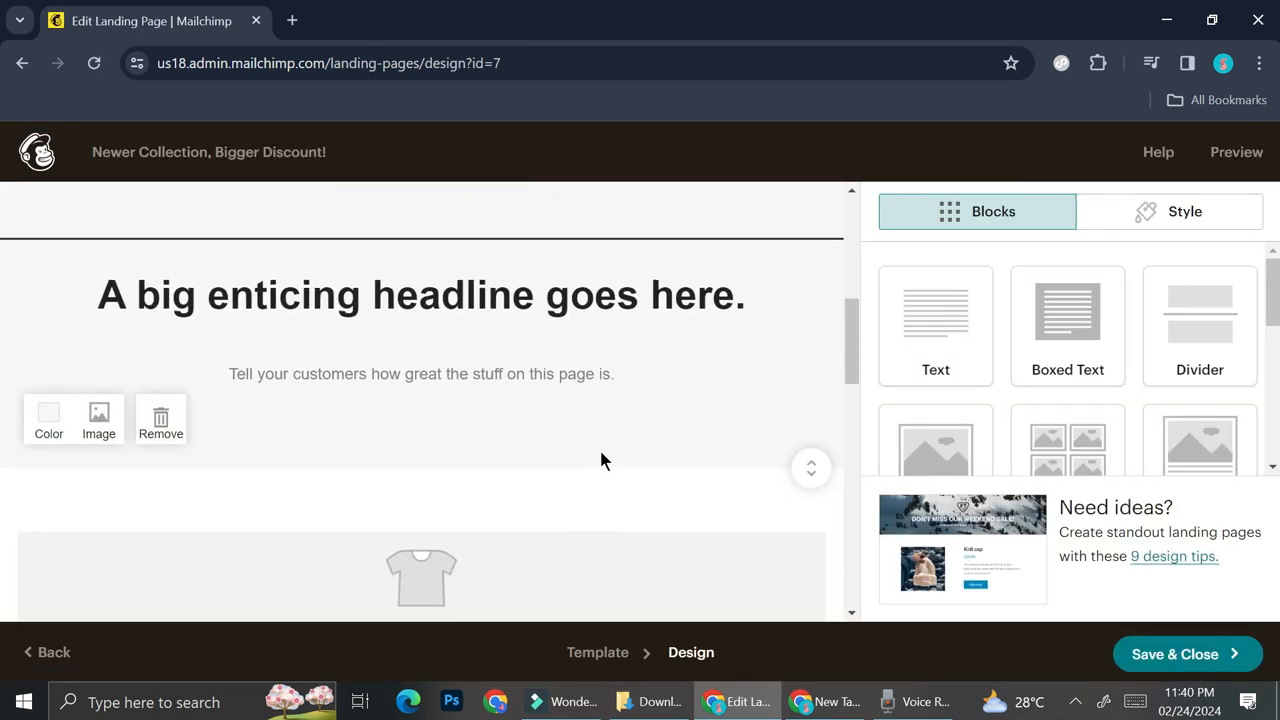
- Review the template's layout in the design editor, including the logo, headline and product image placeholder
{"action": "scroll", "coordinate": [600, 457], "scroll_direction": "down", "scroll_amount": 2}
{"action": "scroll", "coordinate": [600, 460], "scroll_direction": "down", "scroll_amount": 2}
{"action": "scroll", "coordinate": [600, 460], "scroll_direction": "up", "scroll_amount": 3}
{"action": "scroll", "coordinate": [600, 460], "scroll_direction": "up", "scroll_amount": 5}
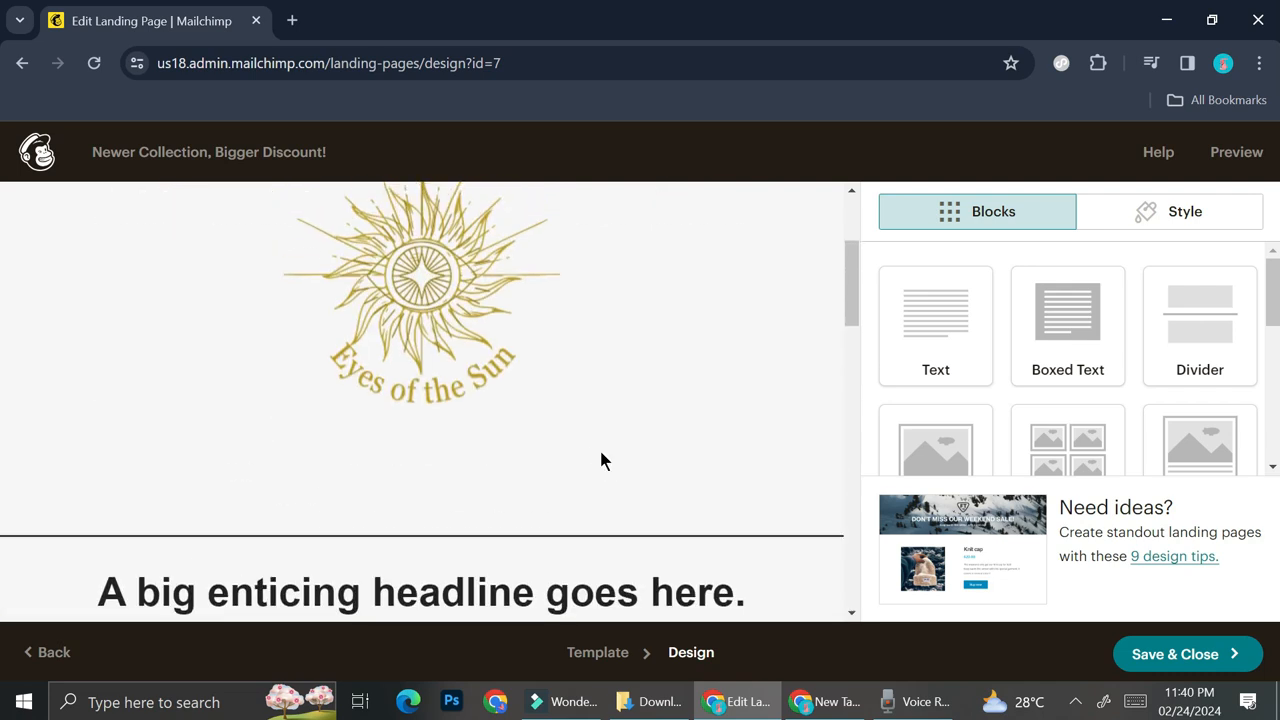
{"action": "scroll", "coordinate": [600, 460], "scroll_direction": "down", "scroll_amount": 1}
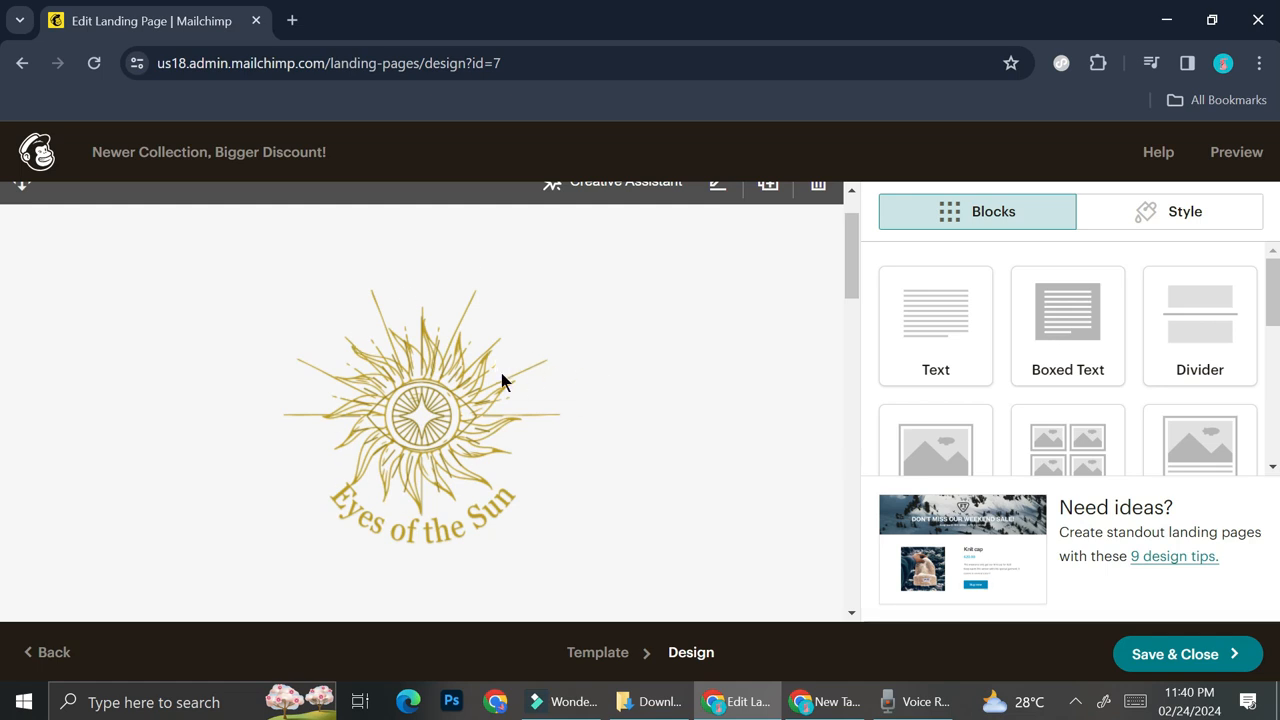
- Reduce the image display size of the Eyes of the Sun logo to about 70%
{"action": "scroll", "coordinate": [453, 472], "scroll_direction": "down", "scroll_amount": 2}
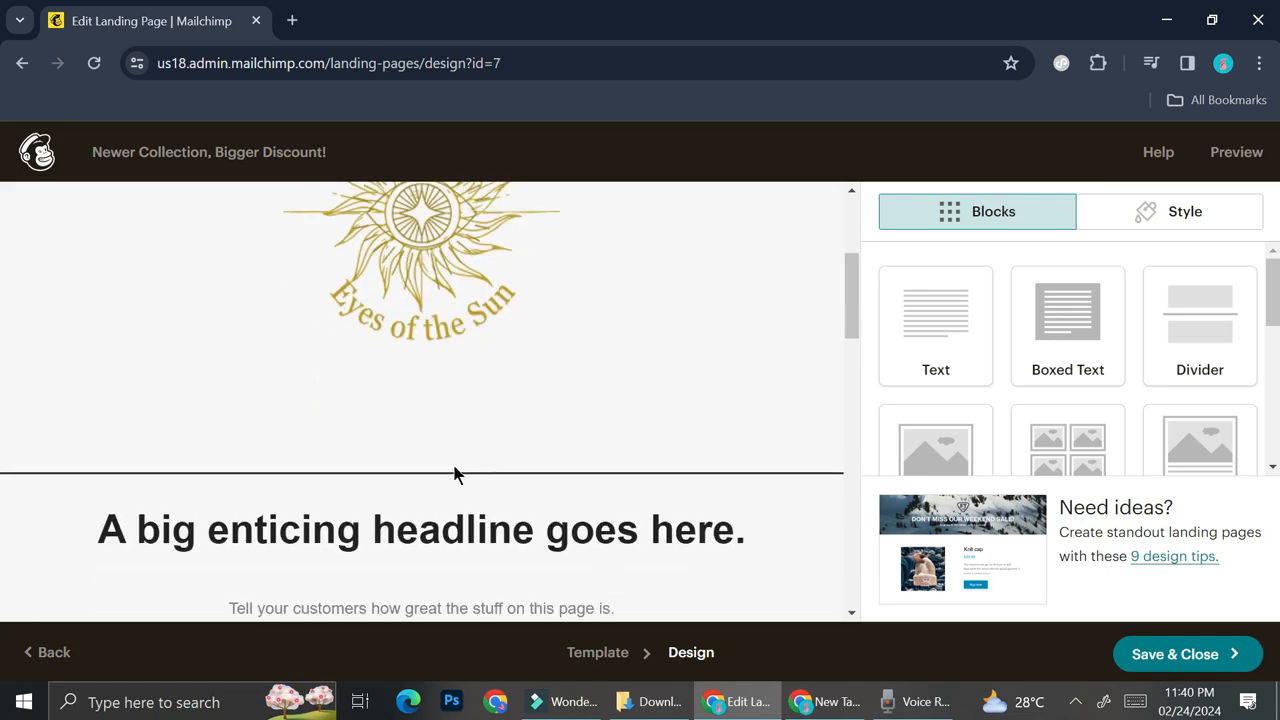
{"action": "scroll", "coordinate": [451, 346], "scroll_direction": "down", "scroll_amount": 1}
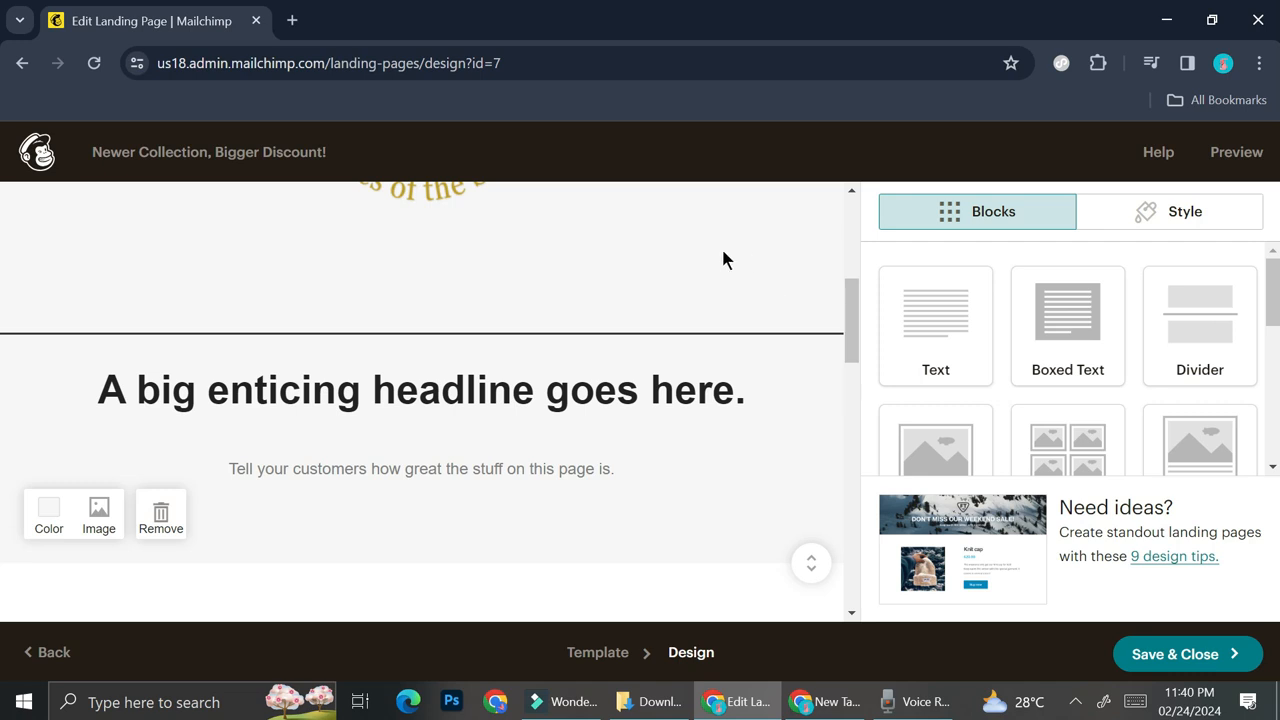
{"action": "scroll", "coordinate": [723, 252], "scroll_direction": "up", "scroll_amount": 2}
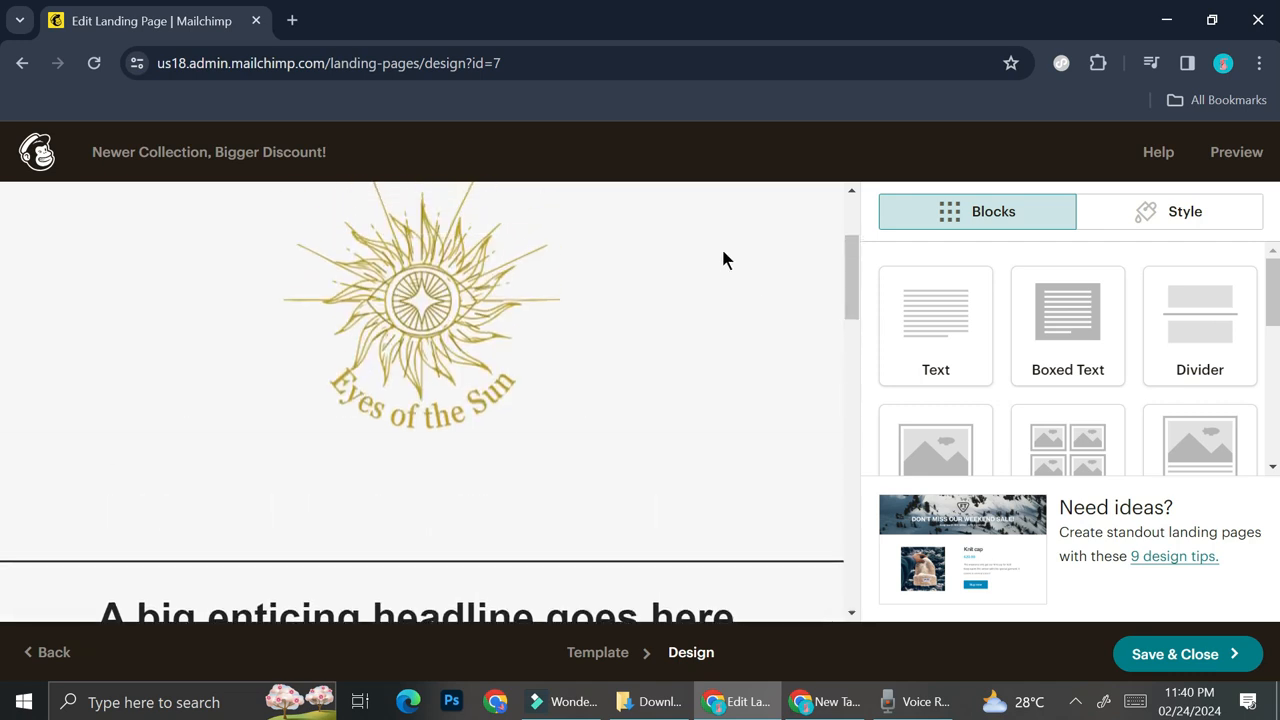
{"action": "scroll", "coordinate": [489, 303], "scroll_direction": "down", "scroll_amount": 2}
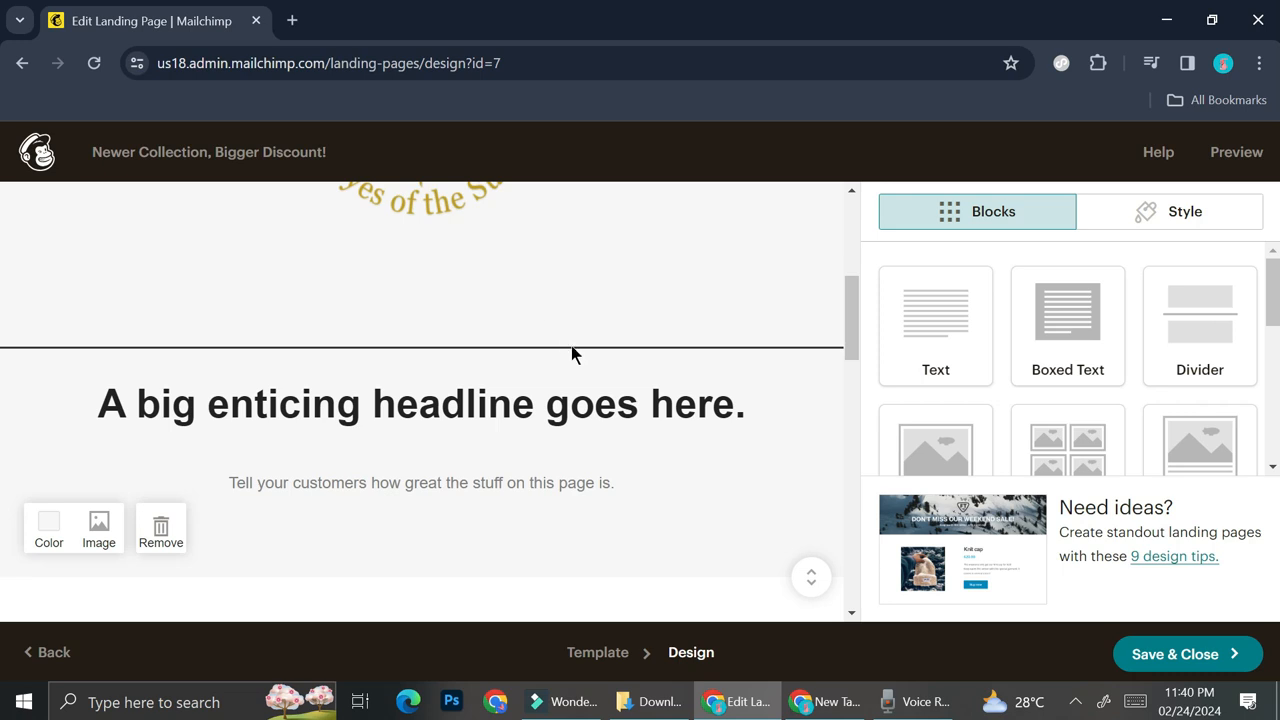
{"action": "scroll", "coordinate": [514, 310], "scroll_direction": "up", "scroll_amount": 2}
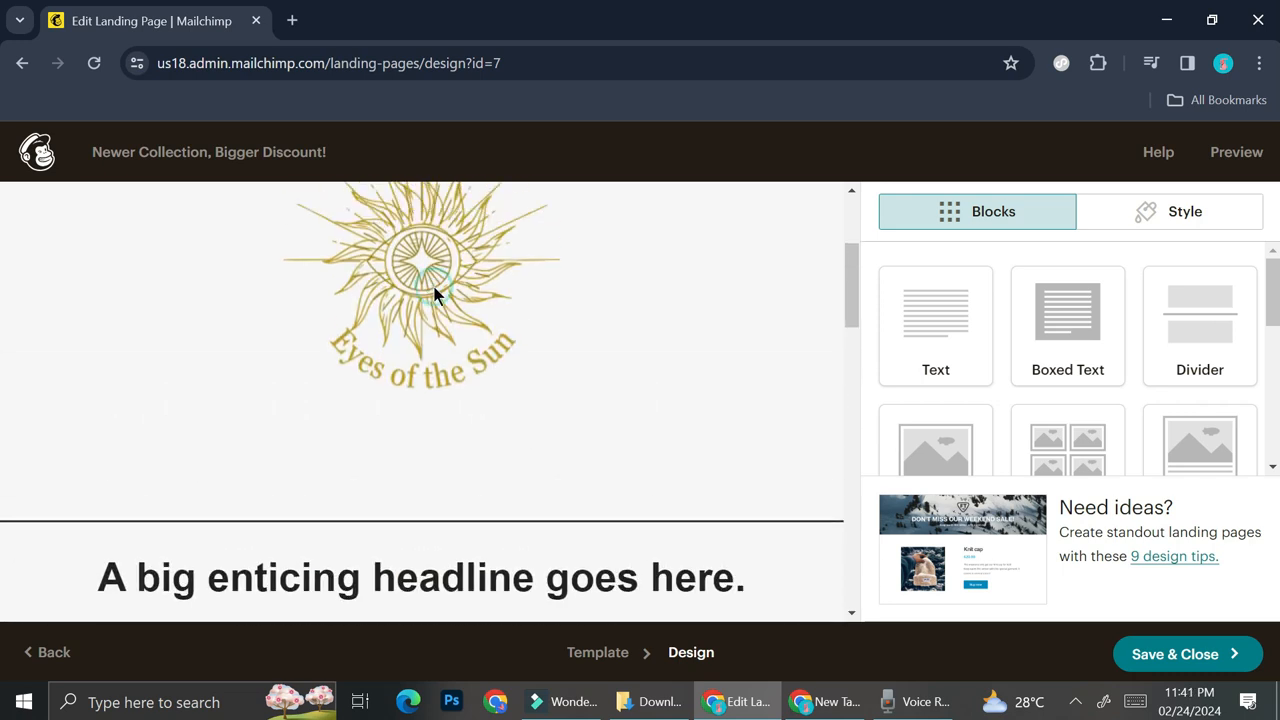
{"action": "left_click", "coordinate": [434, 292]}
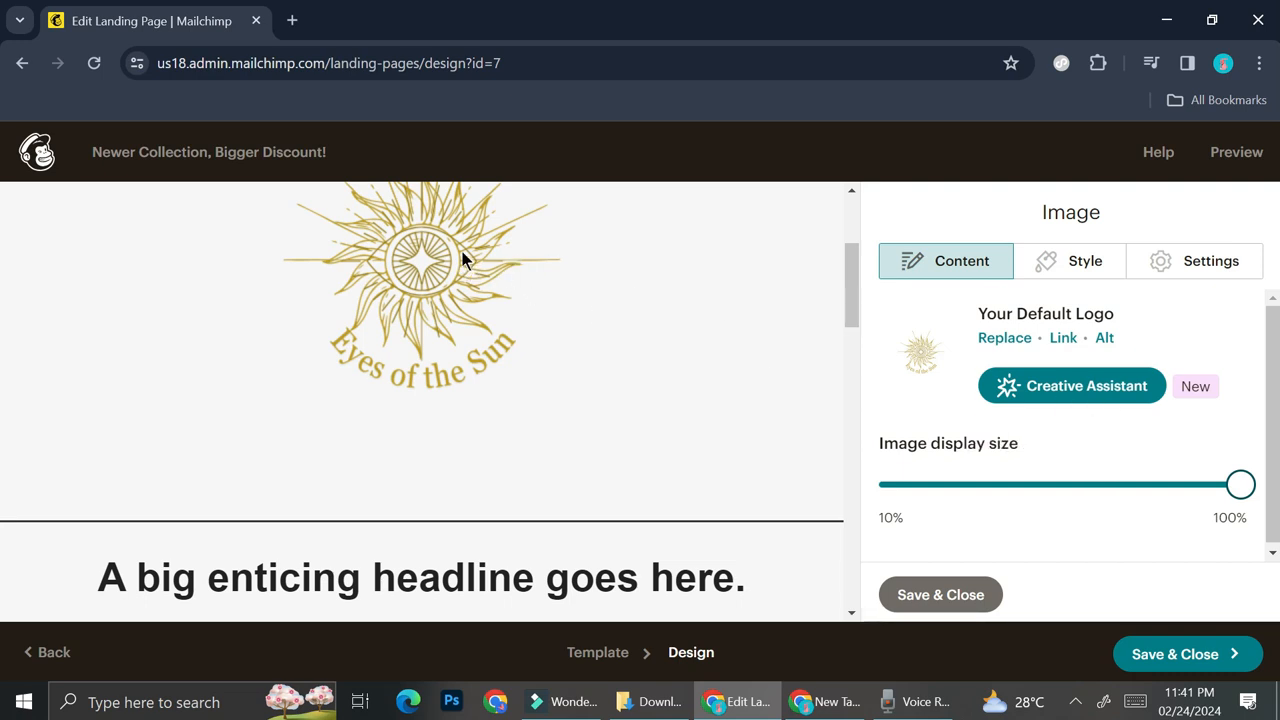
{"action": "left_click_drag", "start_coordinate": [1249, 494], "coordinate": [1104, 488]}
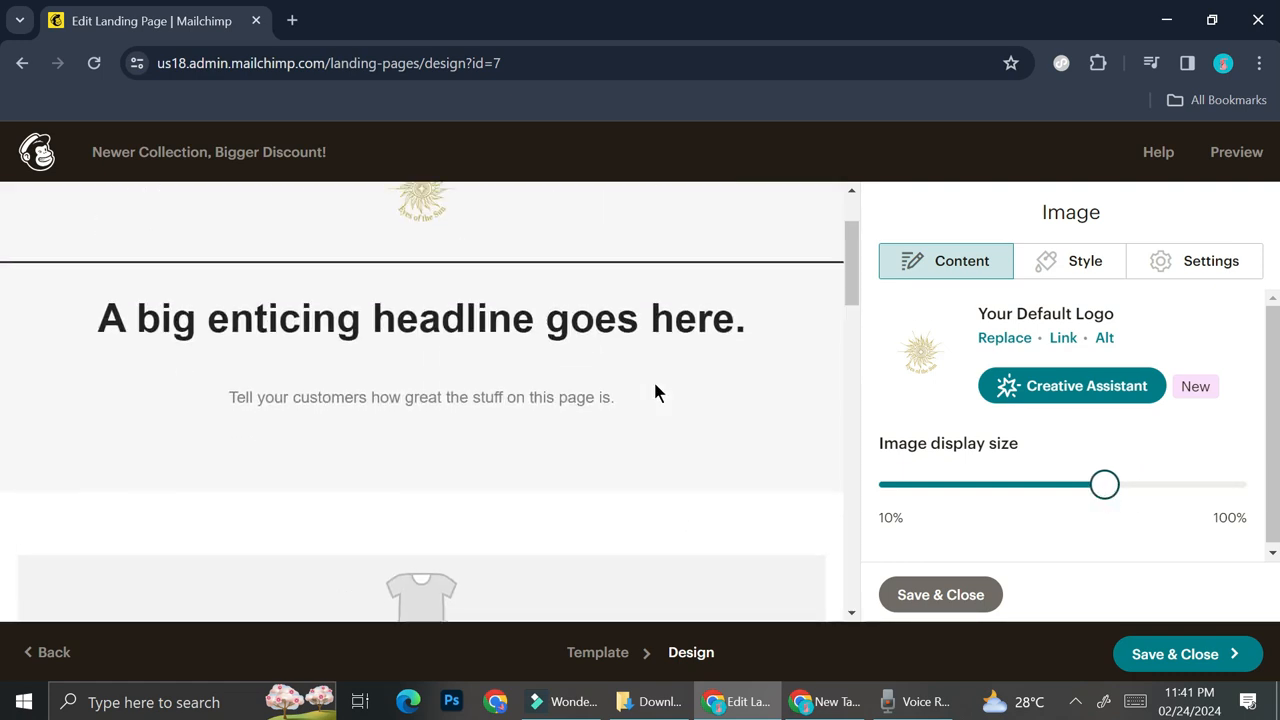
{"action": "scroll", "coordinate": [655, 393], "scroll_direction": "up", "scroll_amount": 2}
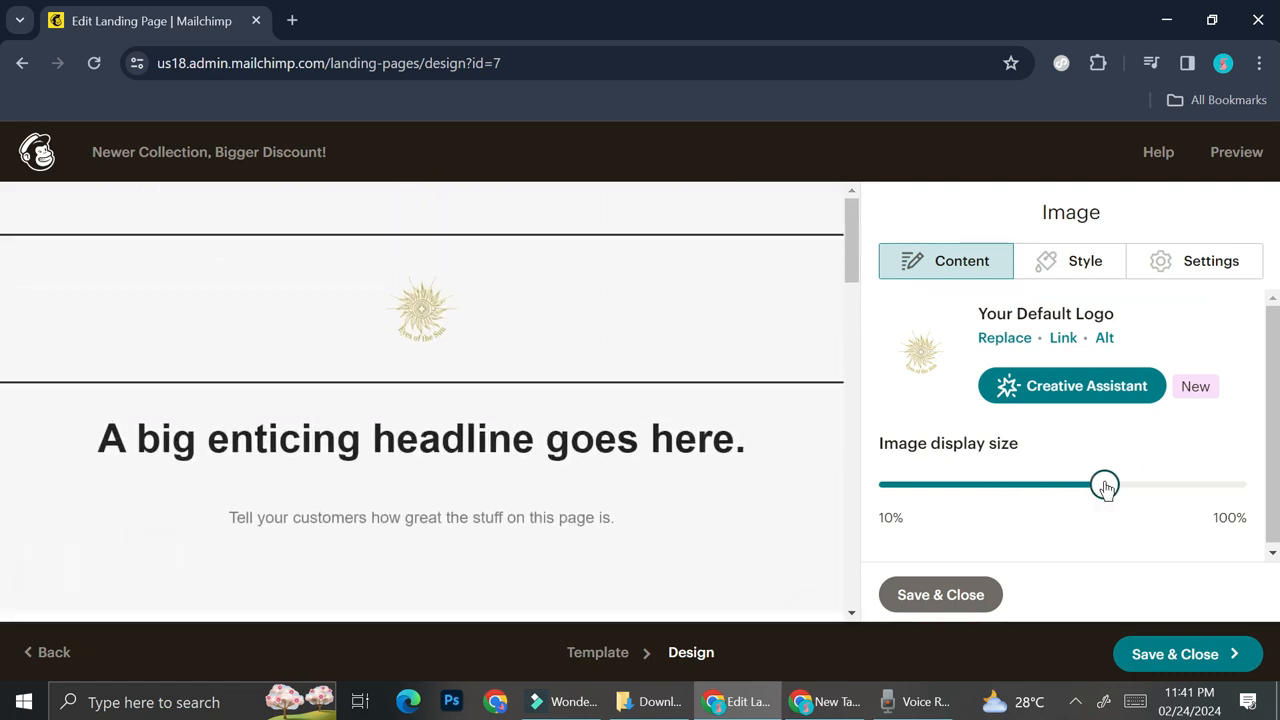
{"action": "left_click_drag", "start_coordinate": [1104, 488], "coordinate": [1127, 507]}
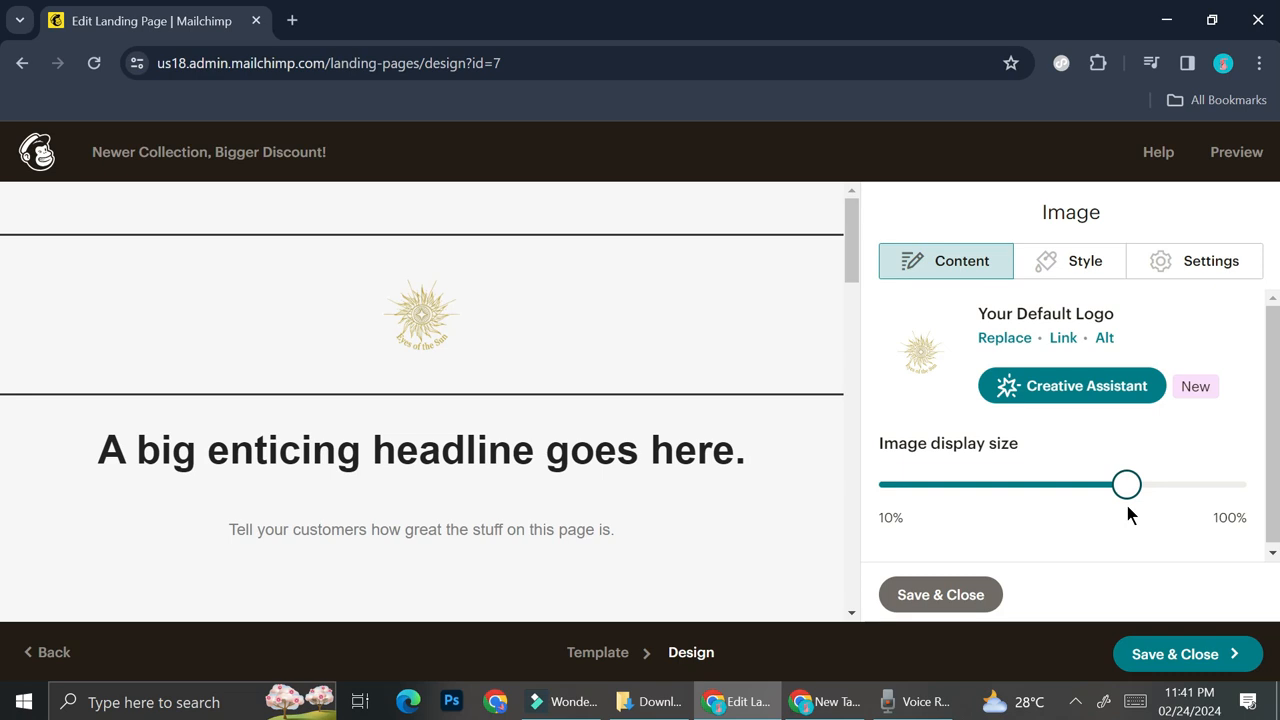
- Replace the placeholder headline beneath the logo with "Newer Collection, Bigger Discount"
{"action": "scroll", "coordinate": [646, 428], "scroll_direction": "down", "scroll_amount": 1}
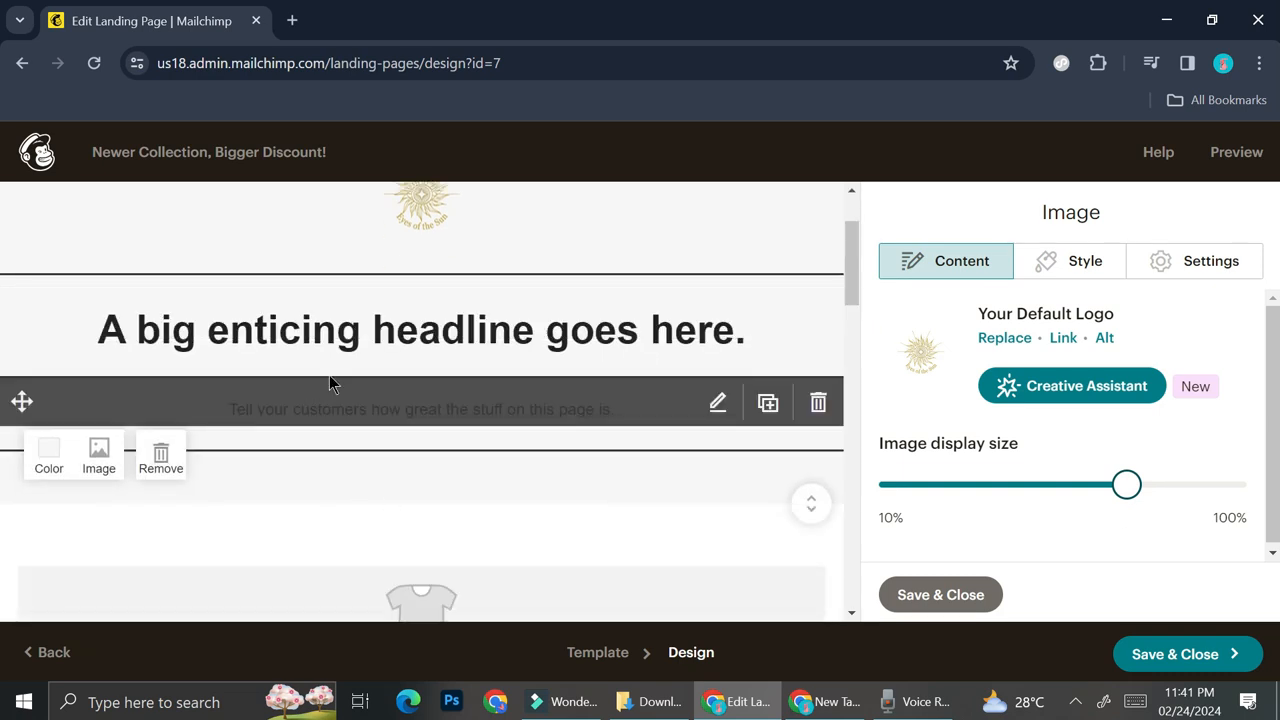
{"action": "left_click", "coordinate": [396, 347]}
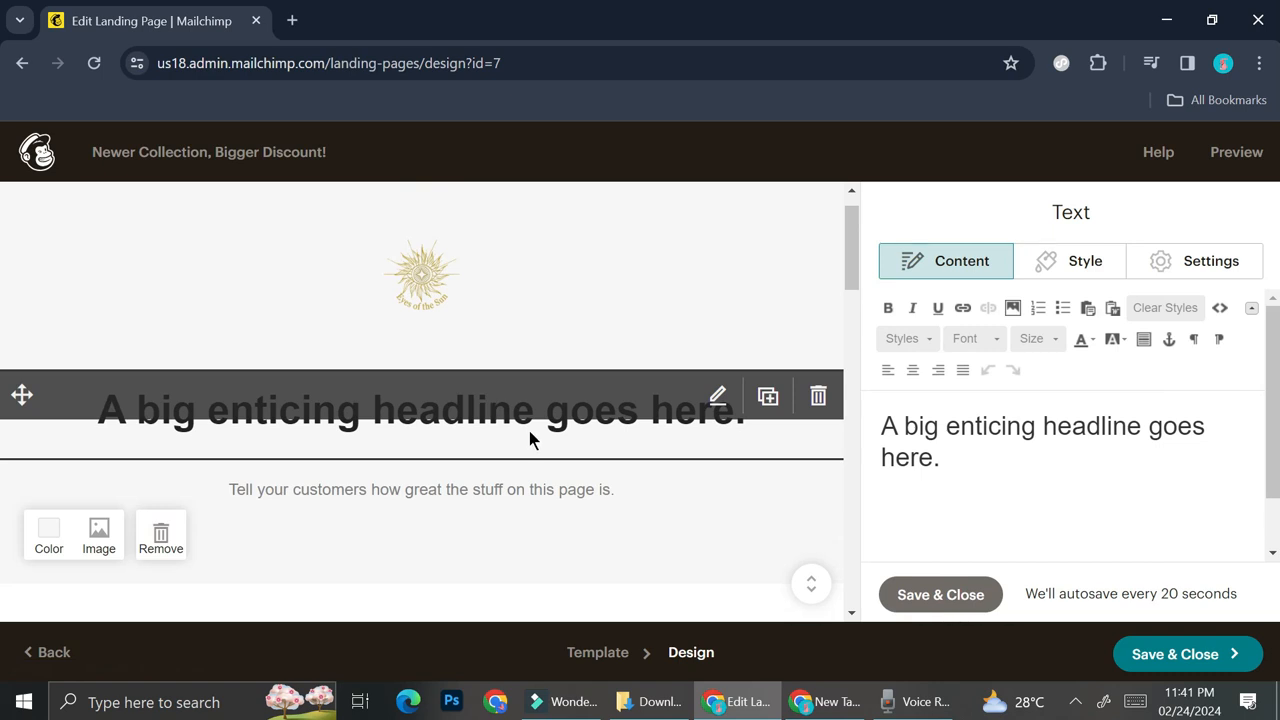
{"action": "left_click_drag", "start_coordinate": [976, 486], "coordinate": [843, 403]}
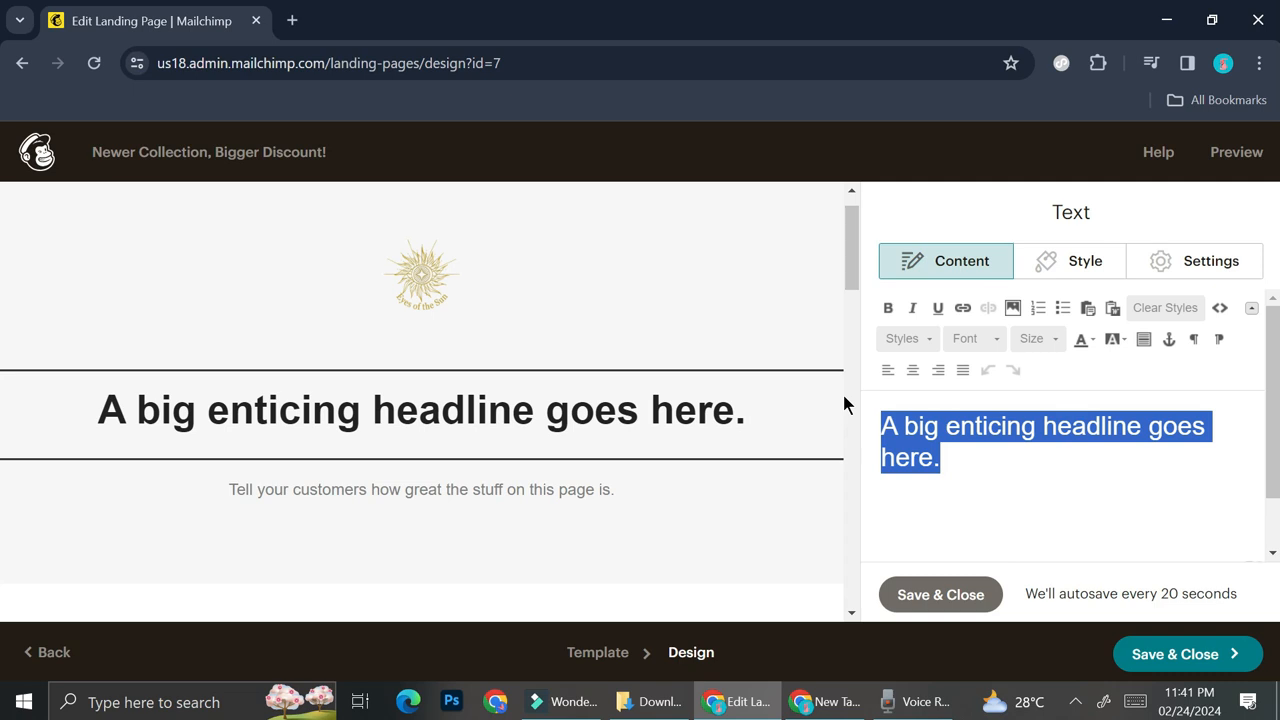
{"action": "type", "text": "Newer"}
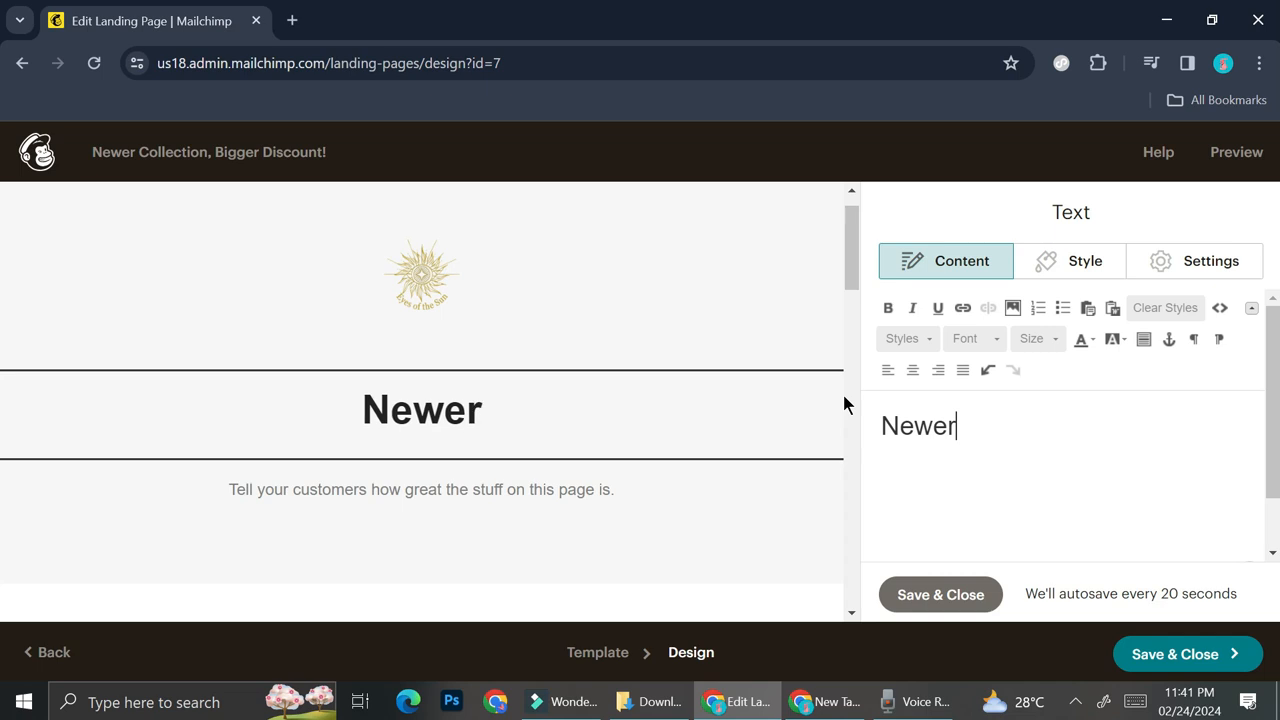
{"action": "type", "text": " Collec"}
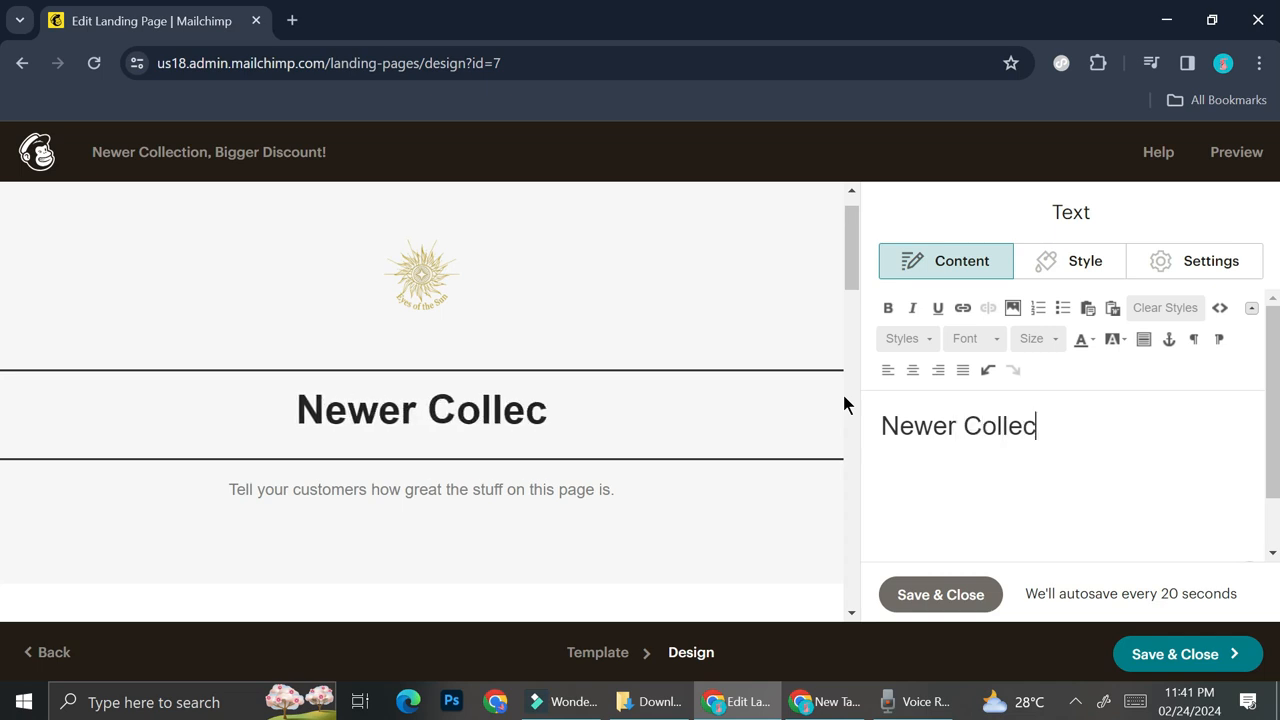
{"action": "type", "text": "tion, Biggert"}
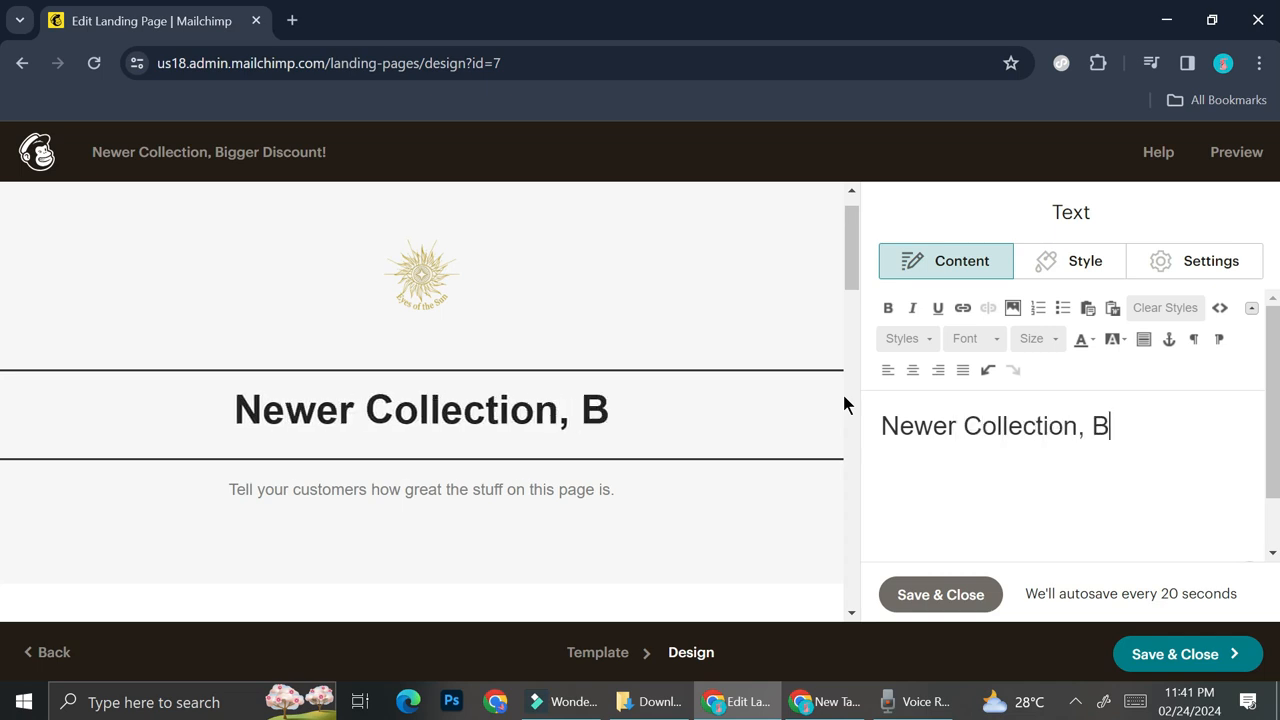
{"action": "key", "text": "BackSpace"}
{"action": "key", "text": "BackSpace"}
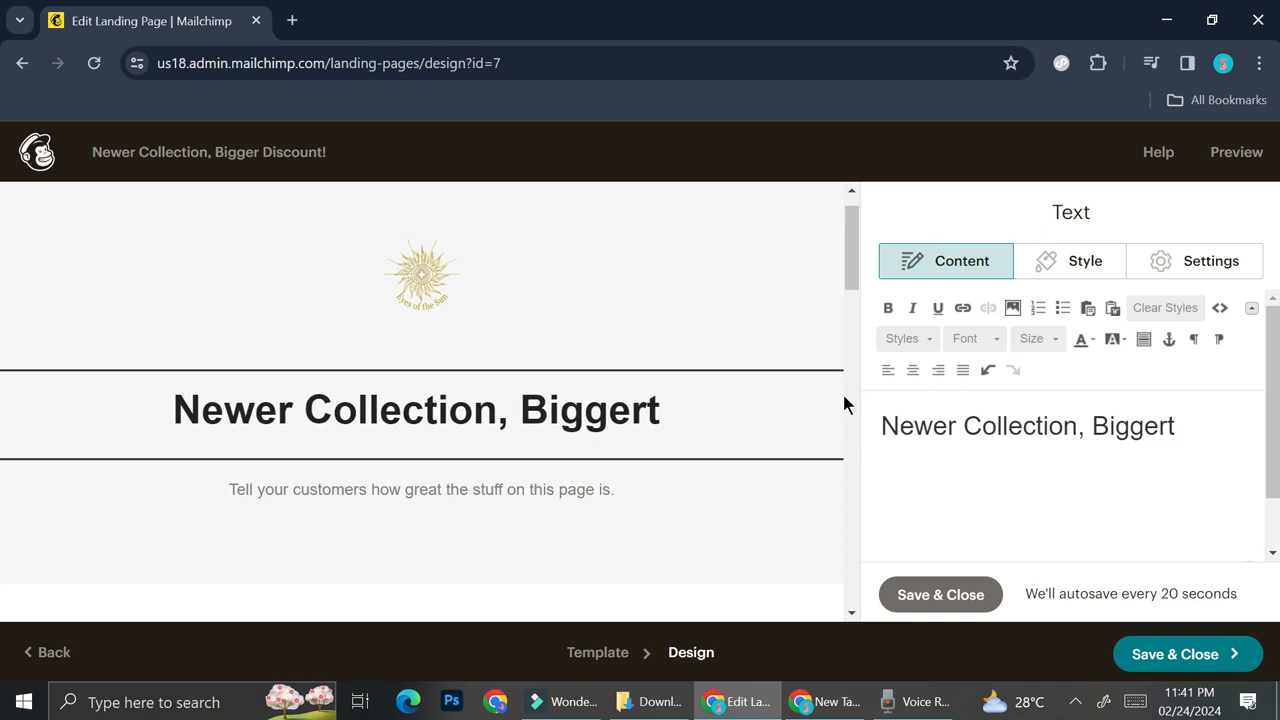
{"action": "type", "text": "Discount"}
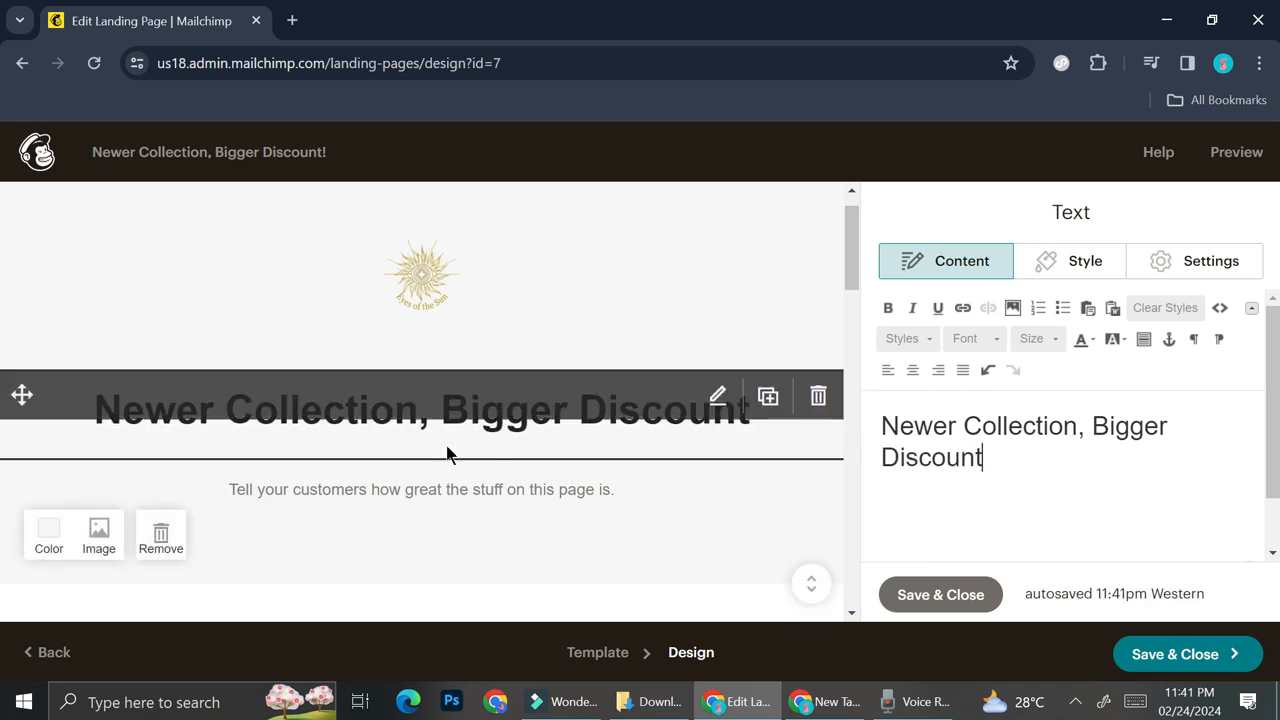
{"action": "scroll", "coordinate": [472, 505], "scroll_direction": "down", "scroll_amount": 1}
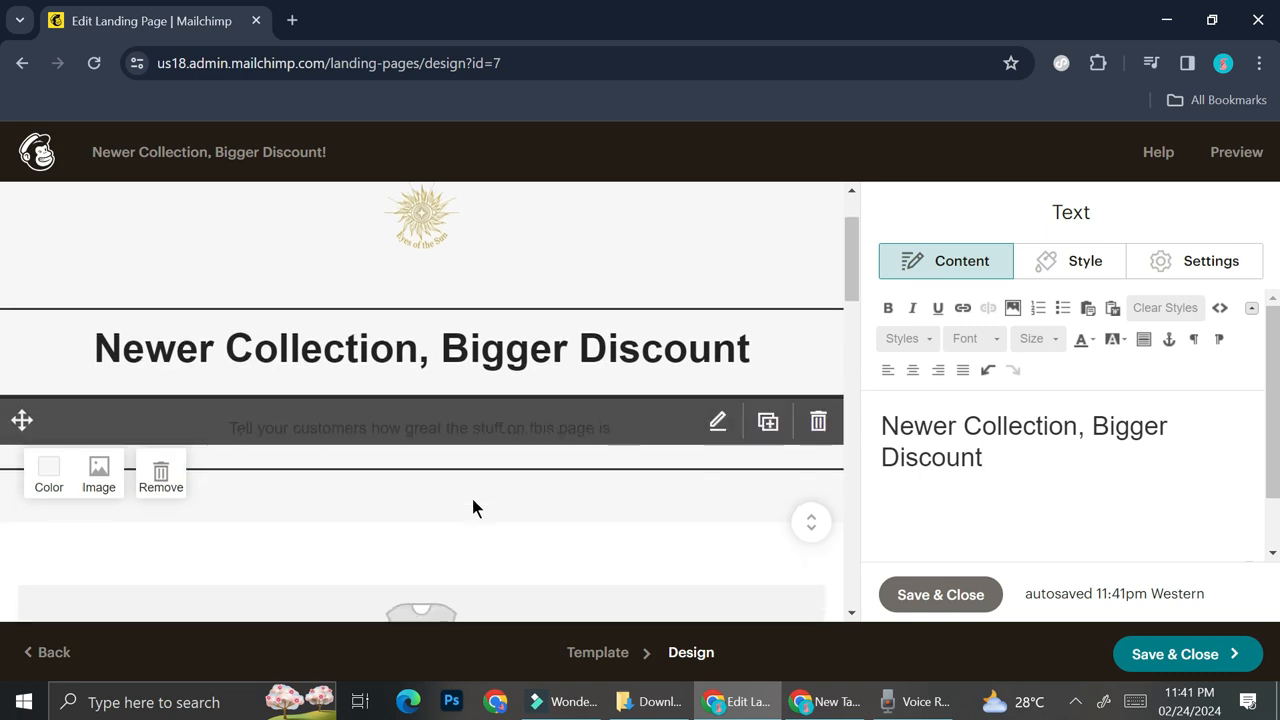
{"action": "left_click", "coordinate": [410, 455]}
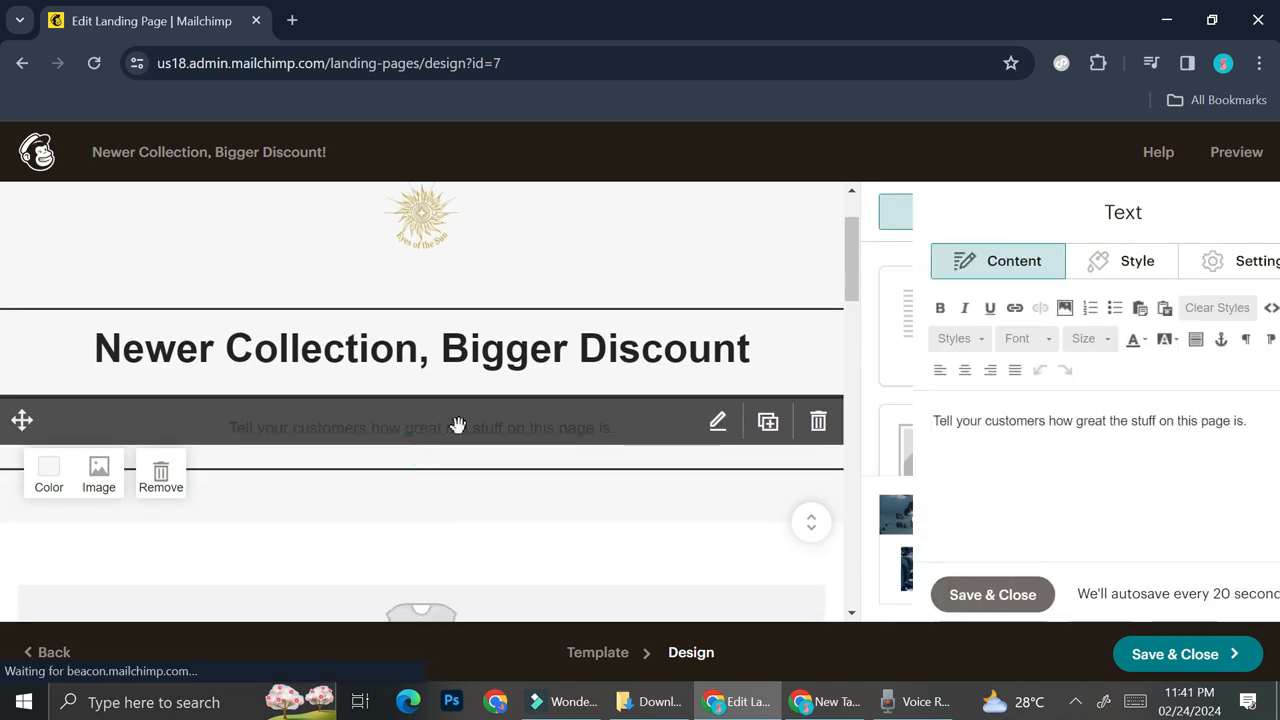
{"action": "left_click_drag", "start_coordinate": [1225, 429], "coordinate": [876, 422]}
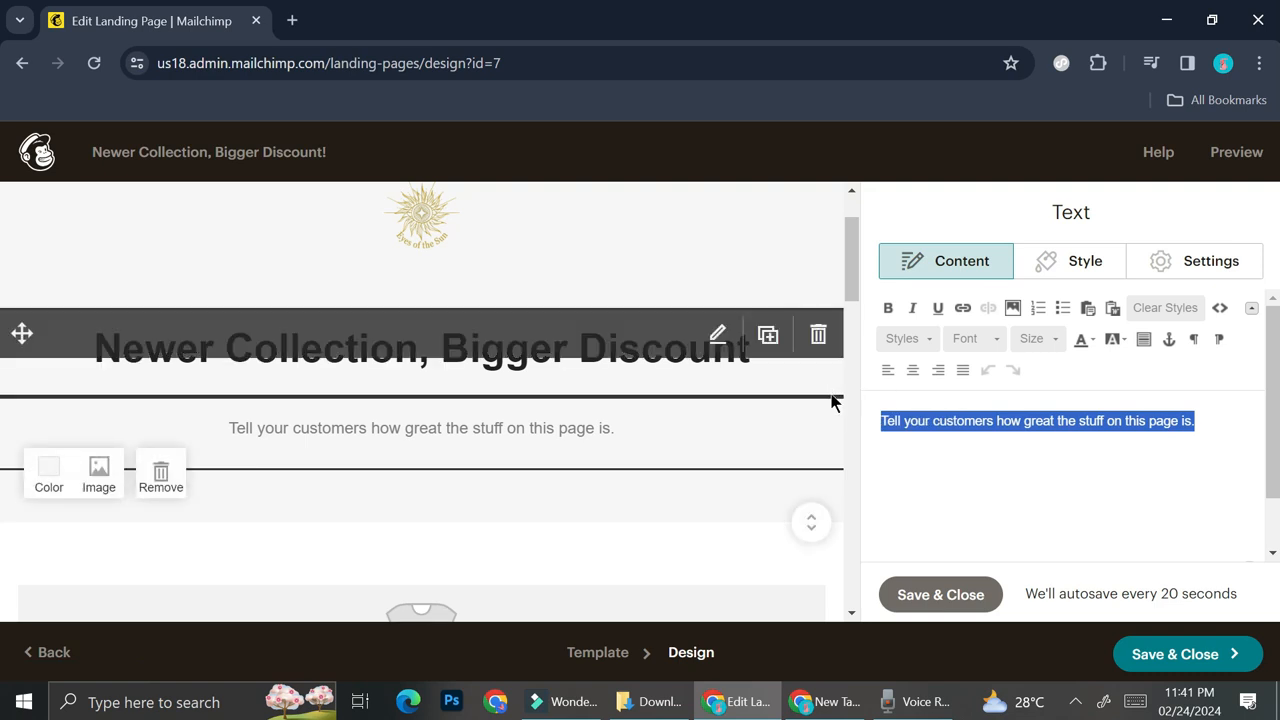
- Add an exclamation mark to the end of the "Newer Collection, Bigger Discount" headline
{"action": "left_click", "coordinate": [762, 363]}
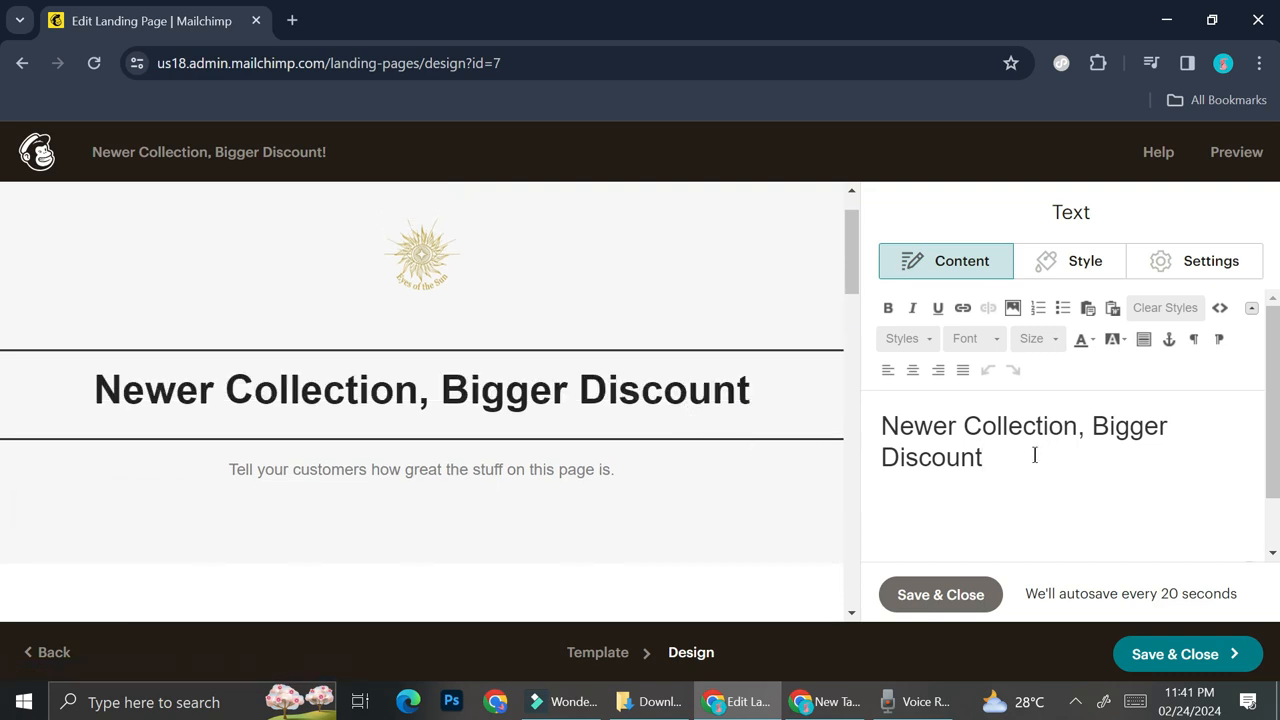
{"action": "type", "text": "!"}
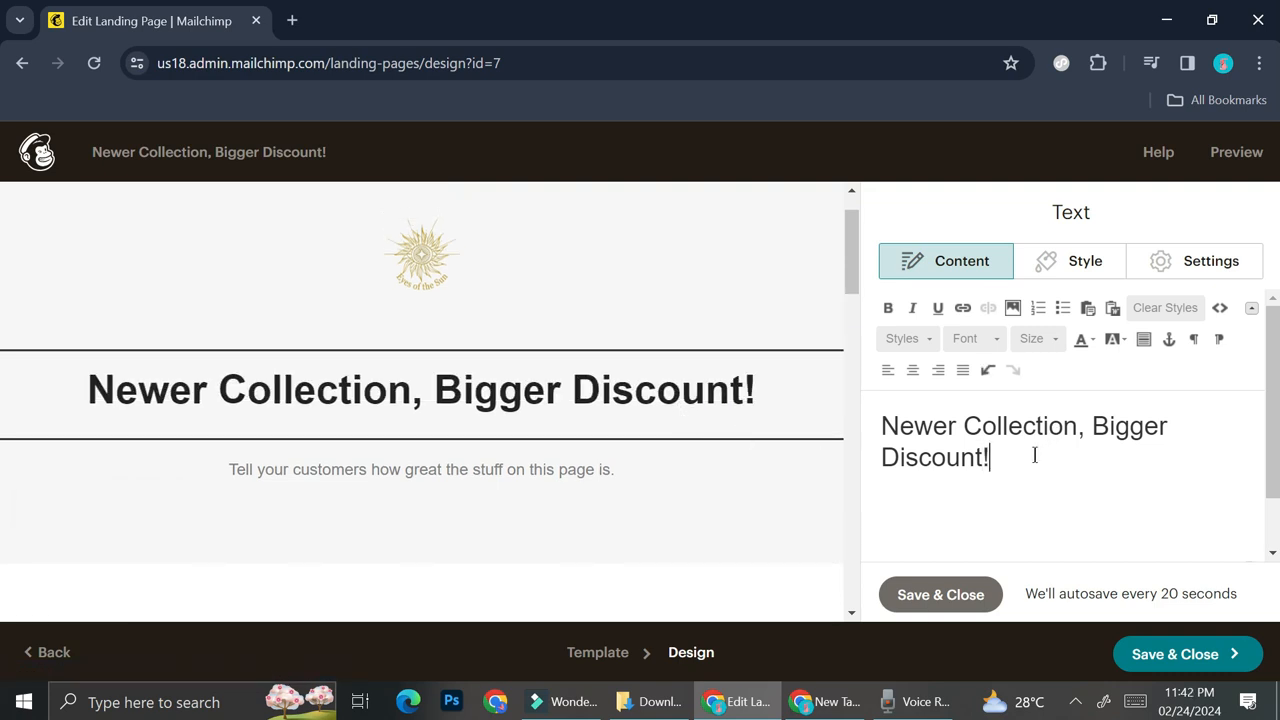
- Replace the placeholder text below the headline with "Subscribe to our website and get 30% Off on your first purchase of our new collection!"
{"action": "left_click", "coordinate": [672, 478]}
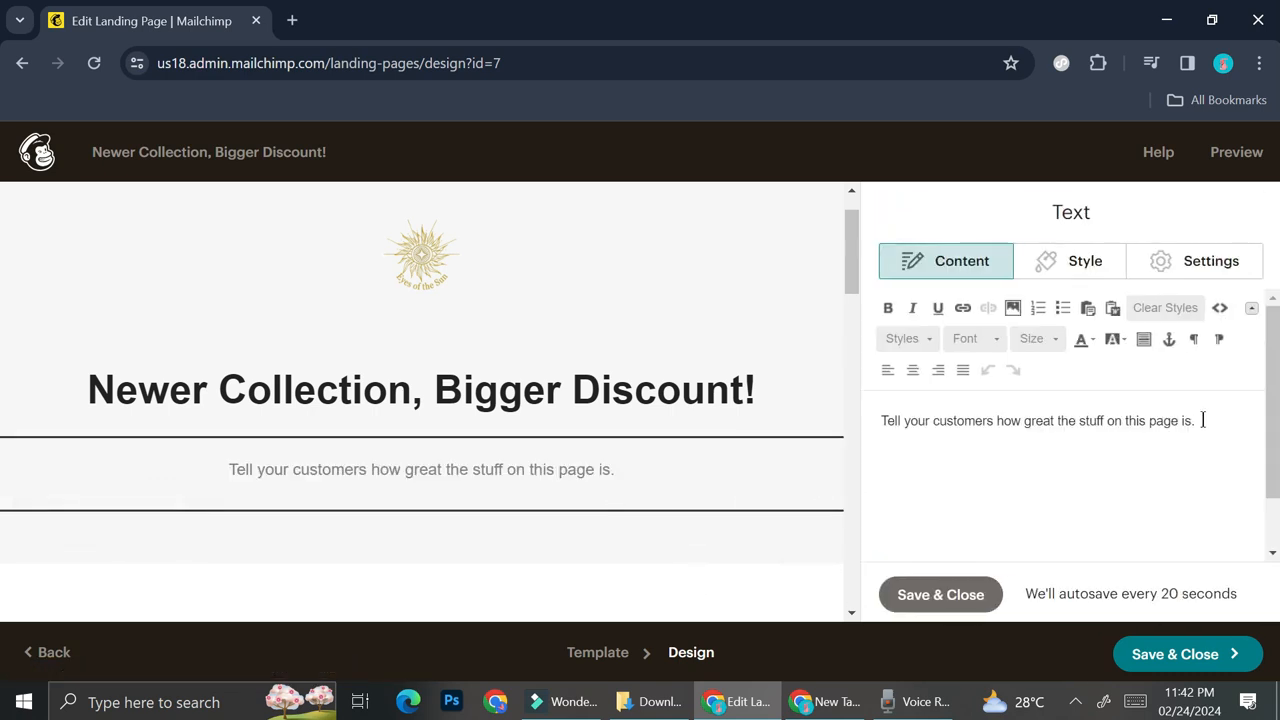
{"action": "left_click_drag", "start_coordinate": [1203, 420], "coordinate": [751, 414]}
{"action": "type", "text": "Subscribe to our website and get "}
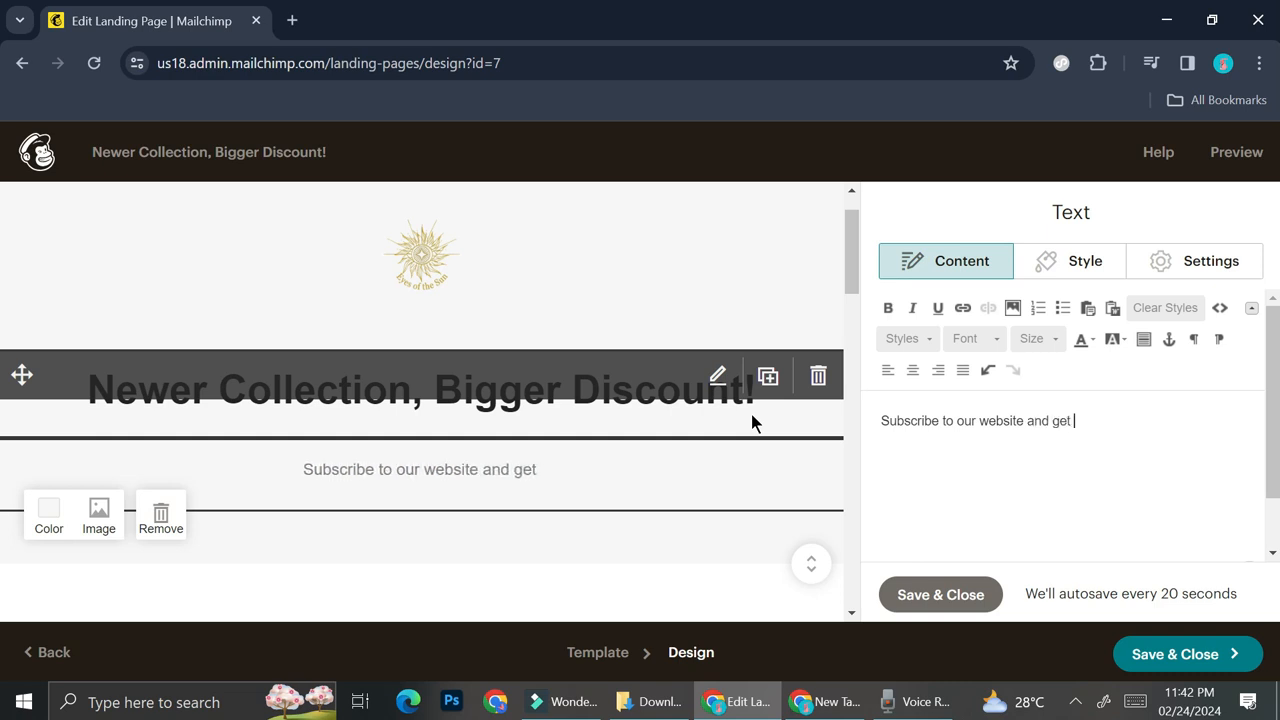
{"action": "type", "text": "30"}
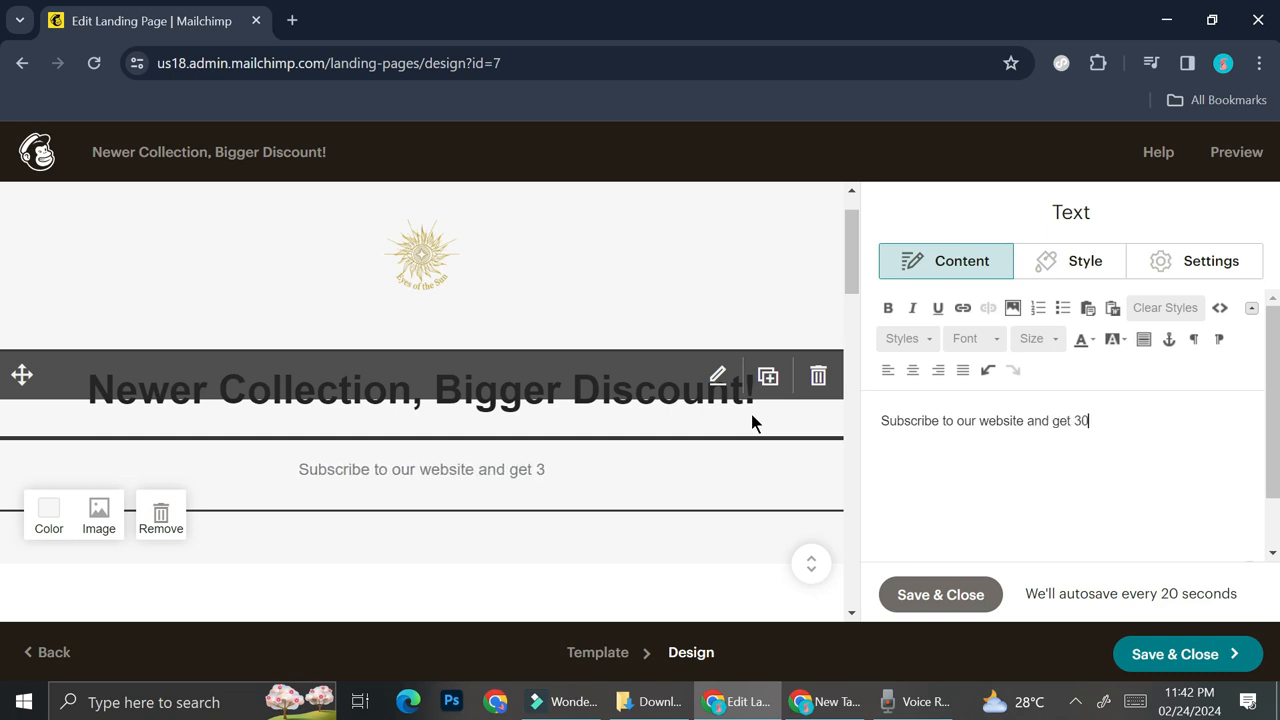
{"action": "type", "text": "% O"}
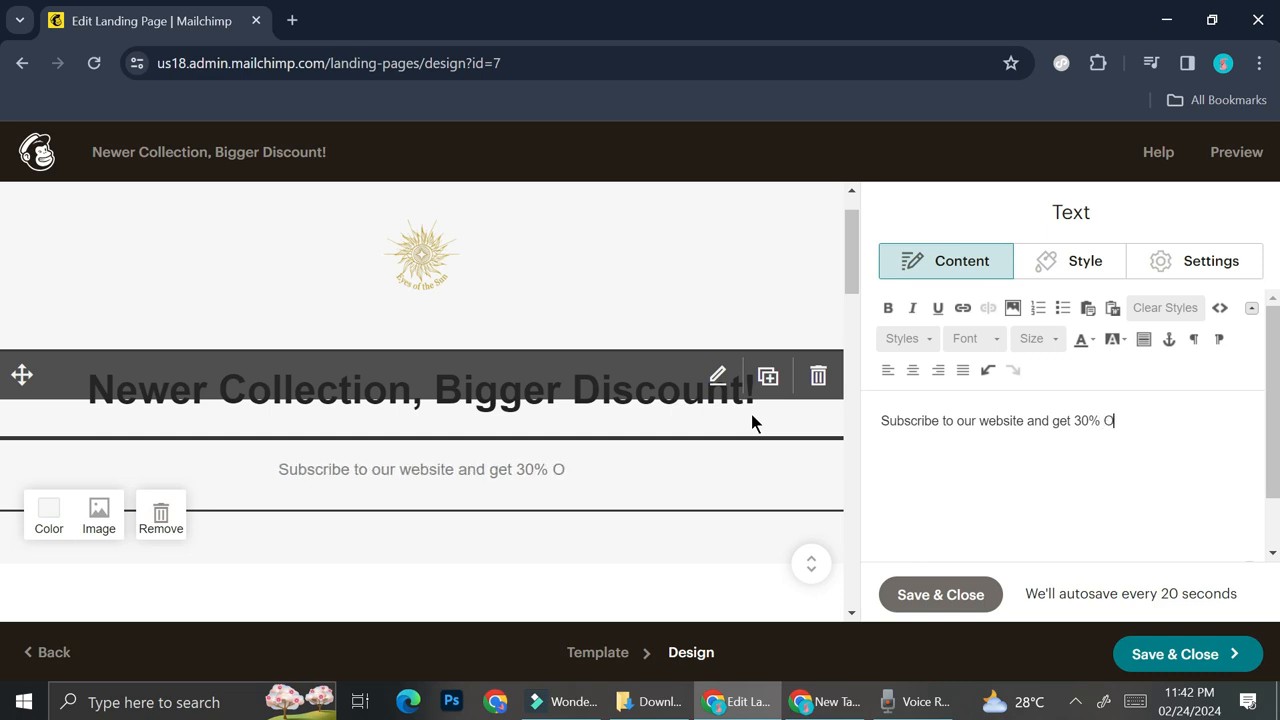
{"action": "type", "text": "ff on yo"}
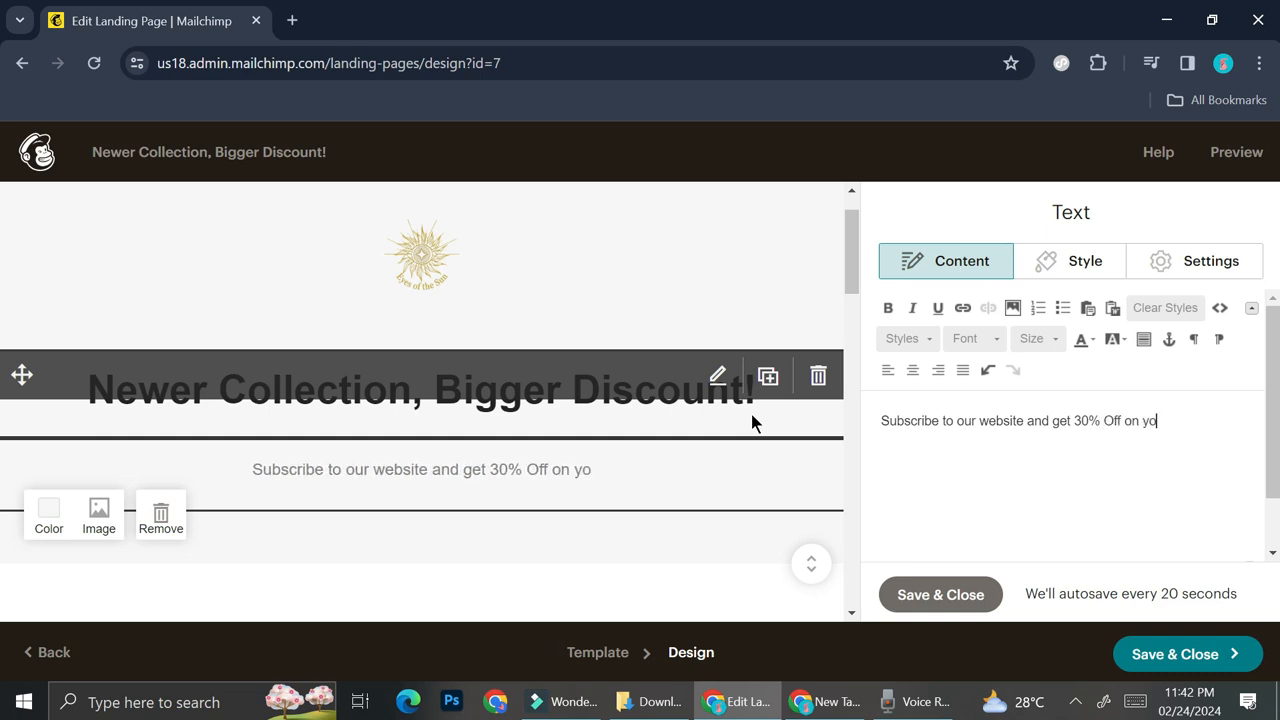
{"action": "type", "text": "ur first "}
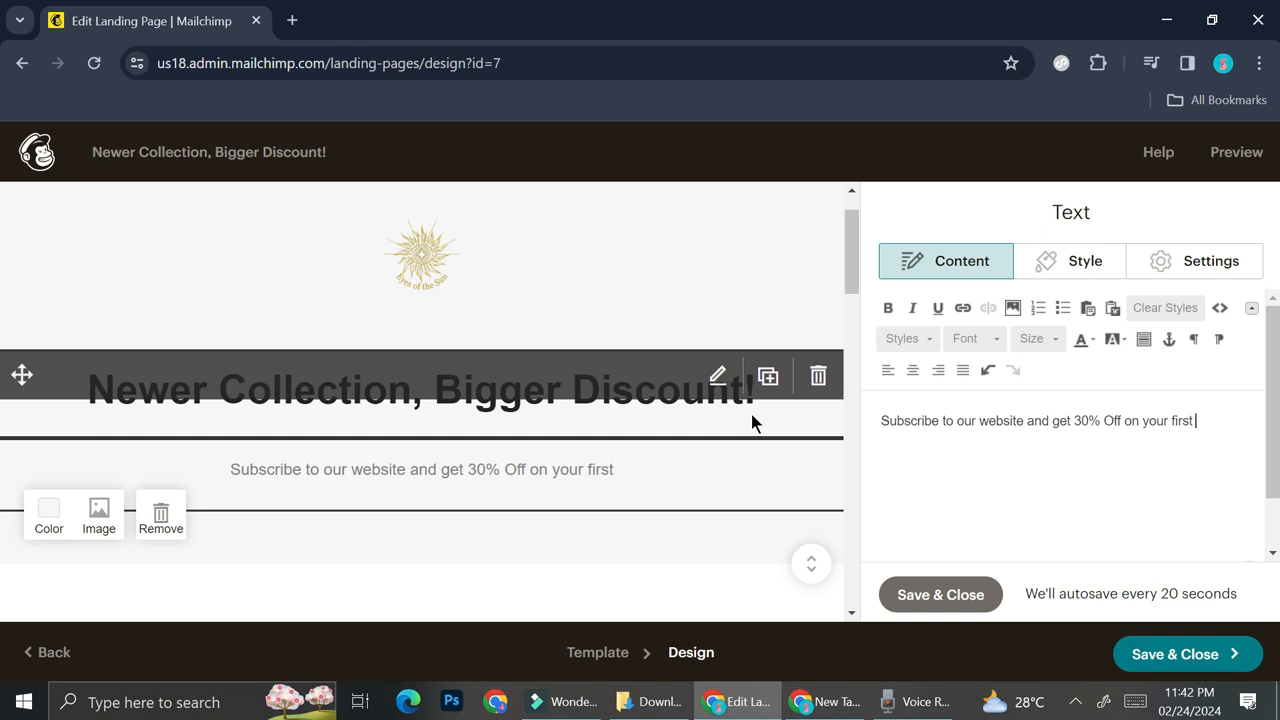
{"action": "type", "text": "purchas"}
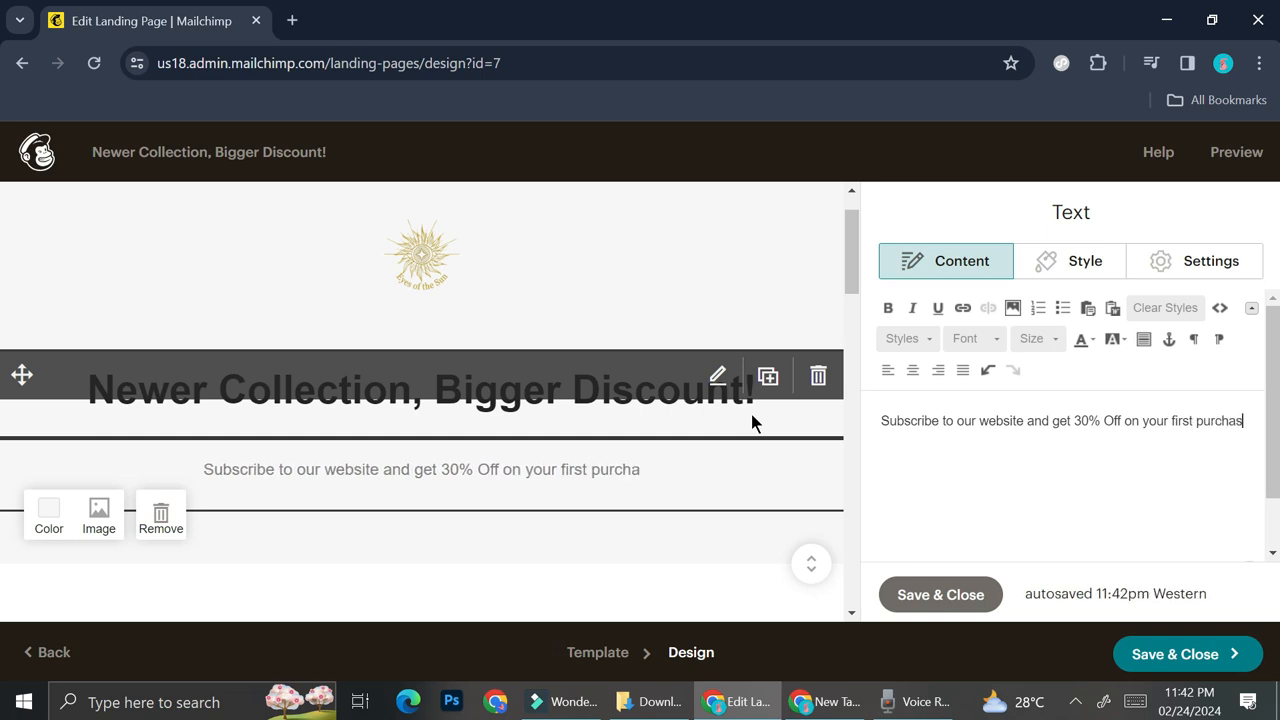
{"action": "type", "text": "e of "}
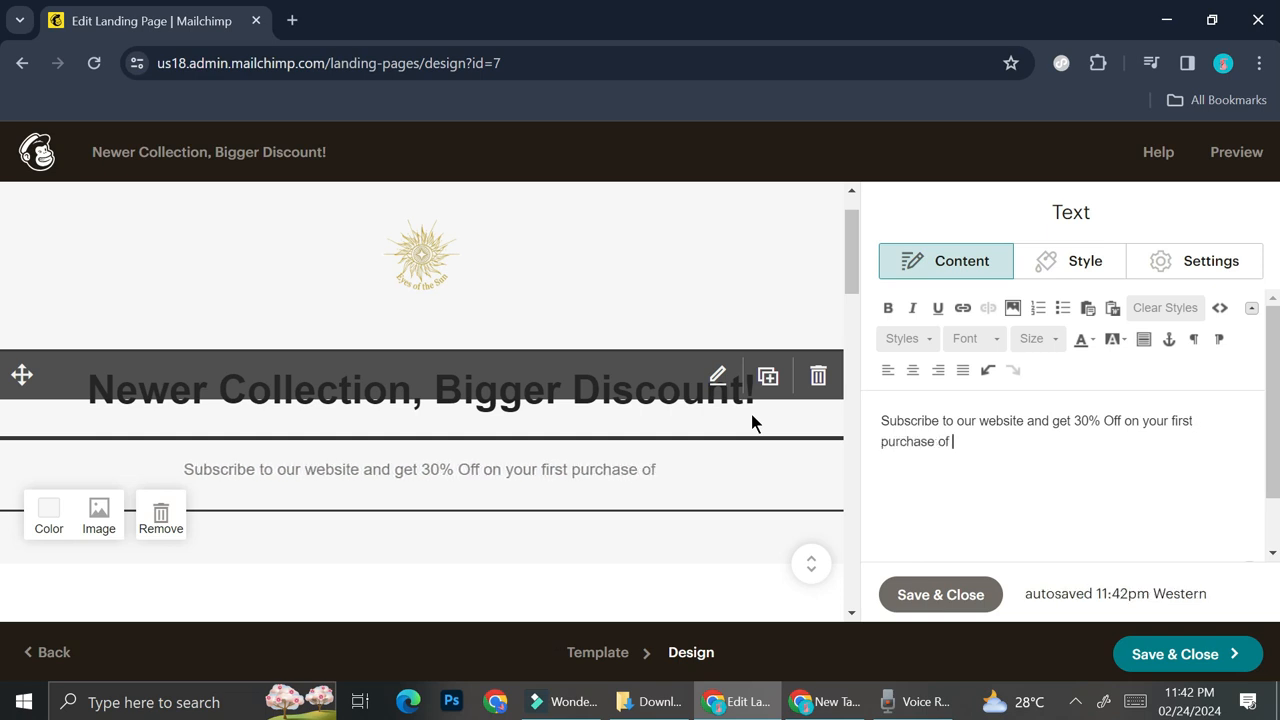
{"action": "type", "text": "our new"}
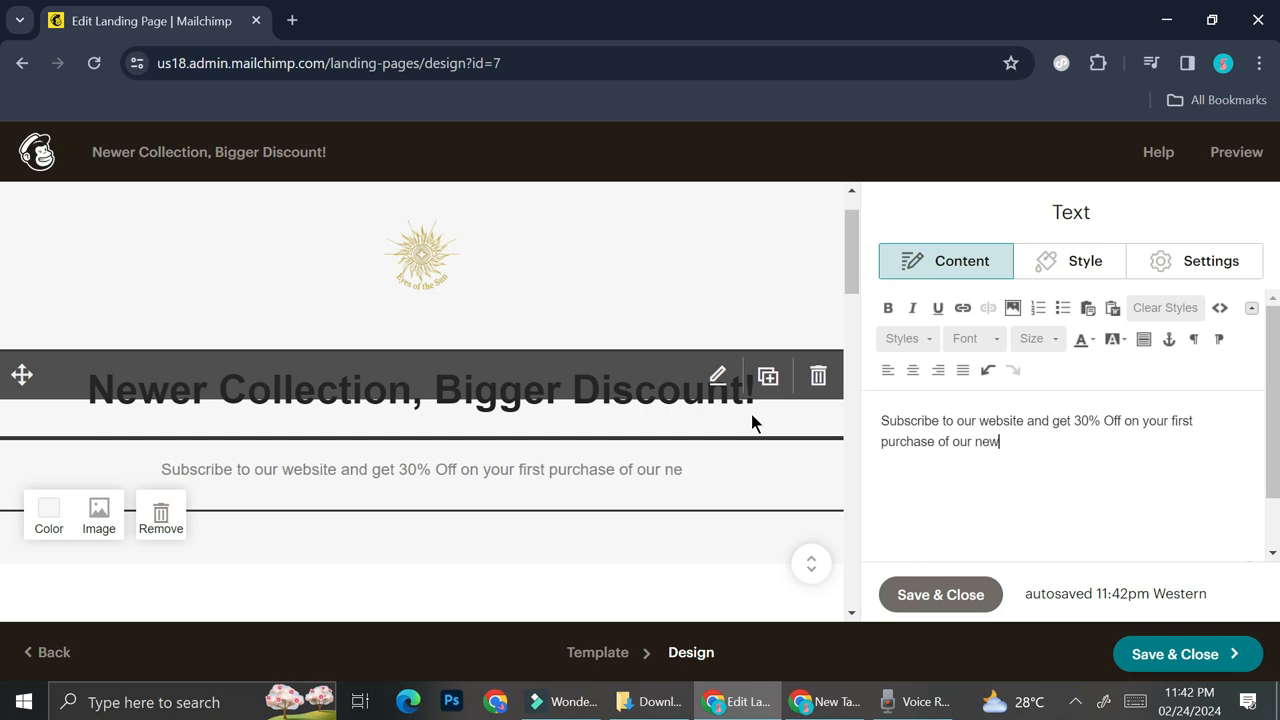
{"action": "type", "text": " collection!"}
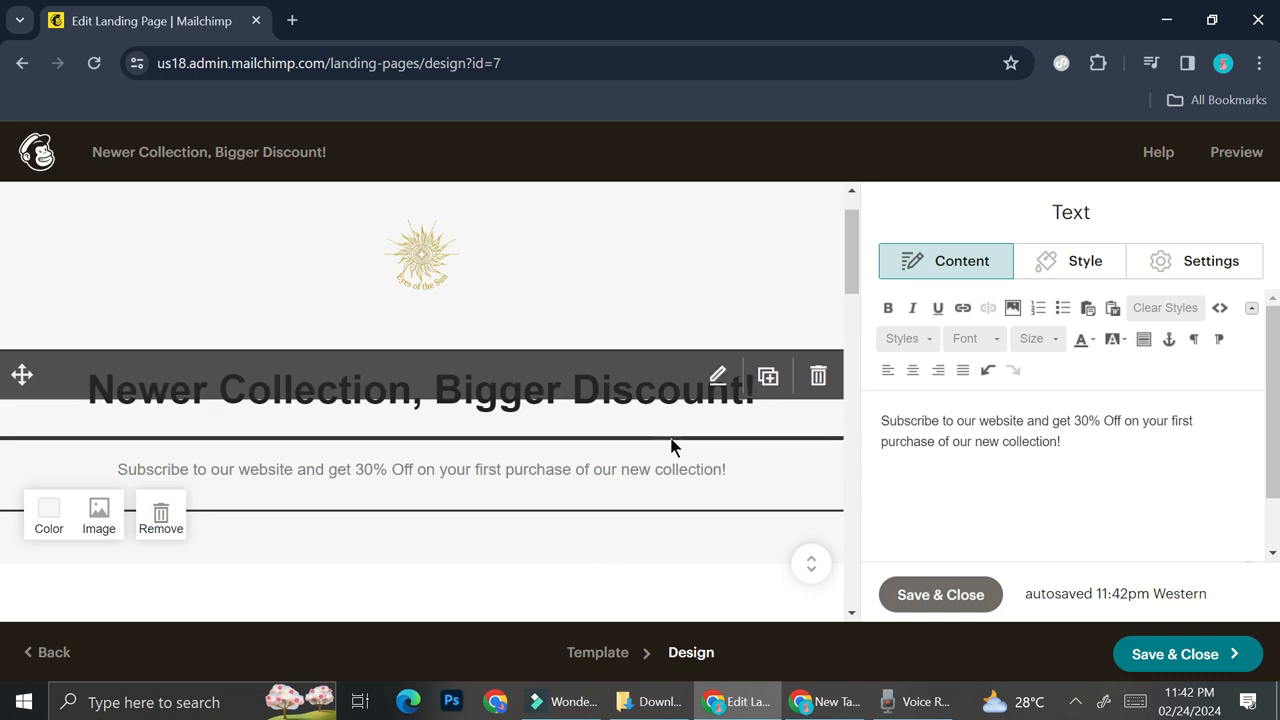
{"action": "scroll", "coordinate": [621, 516], "scroll_direction": "down", "scroll_amount": 2}
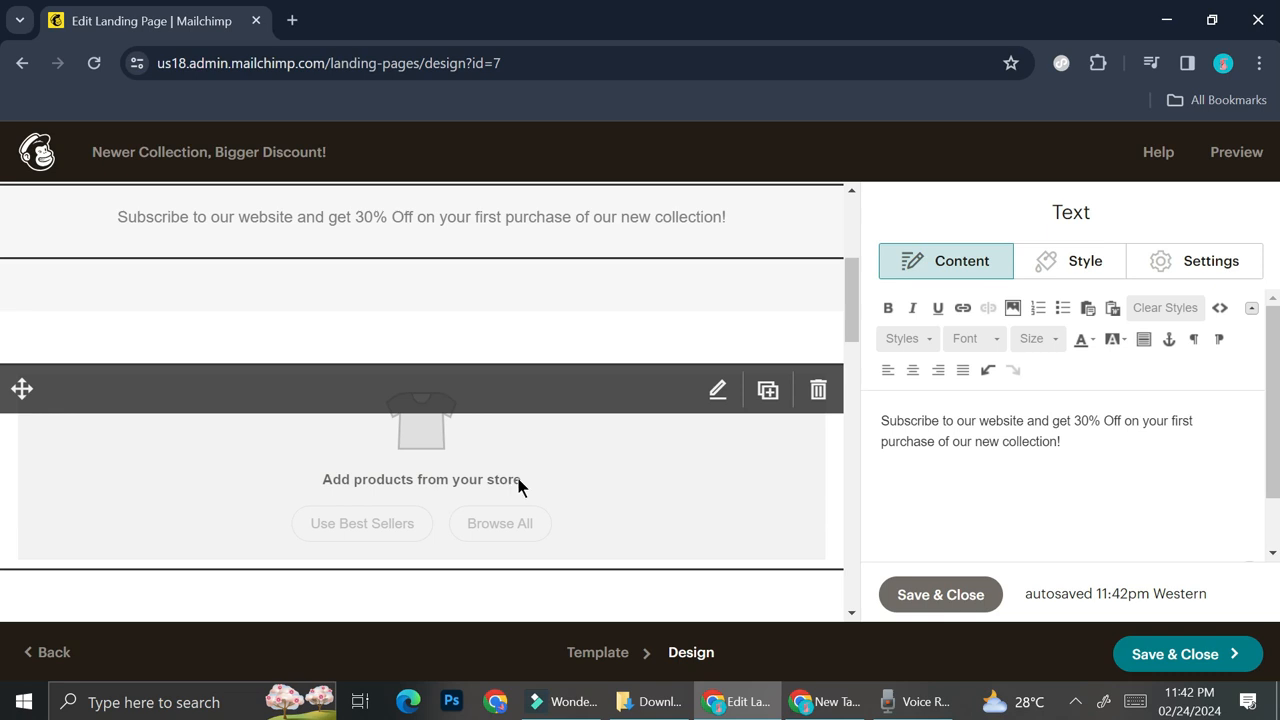
{"action": "left_click", "coordinate": [457, 480]}
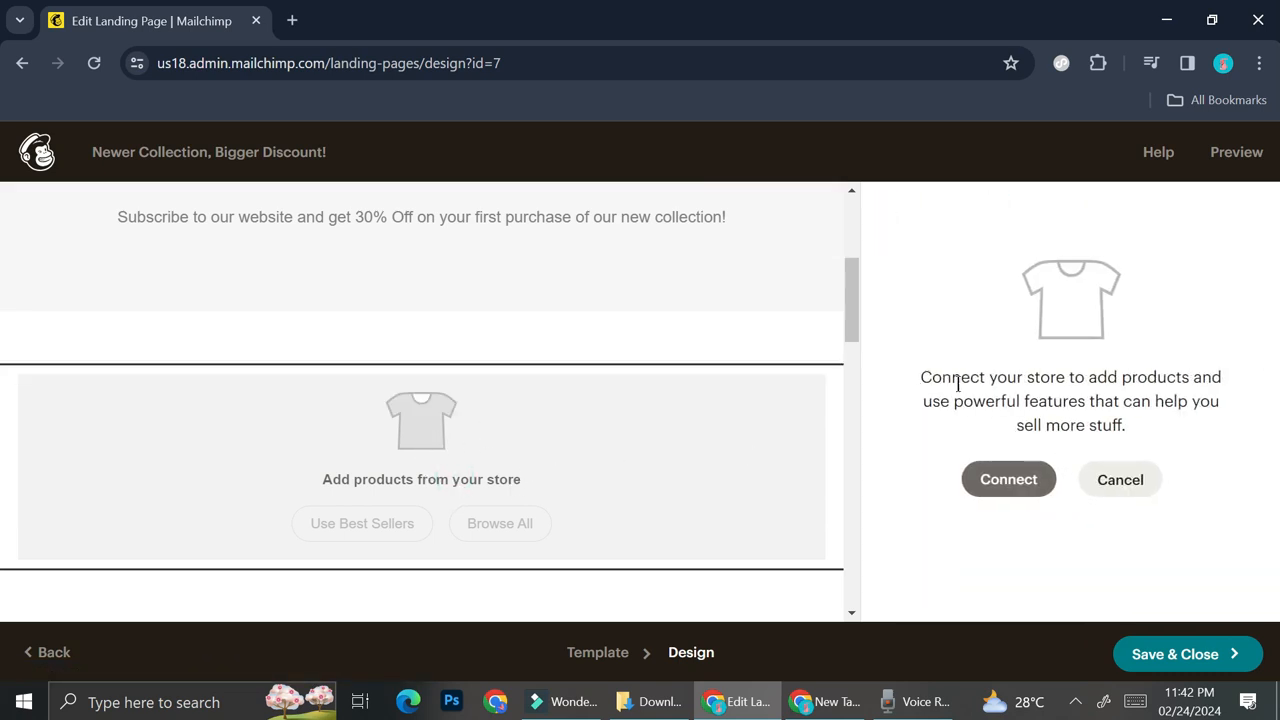
{"action": "left_click", "coordinate": [1111, 490]}
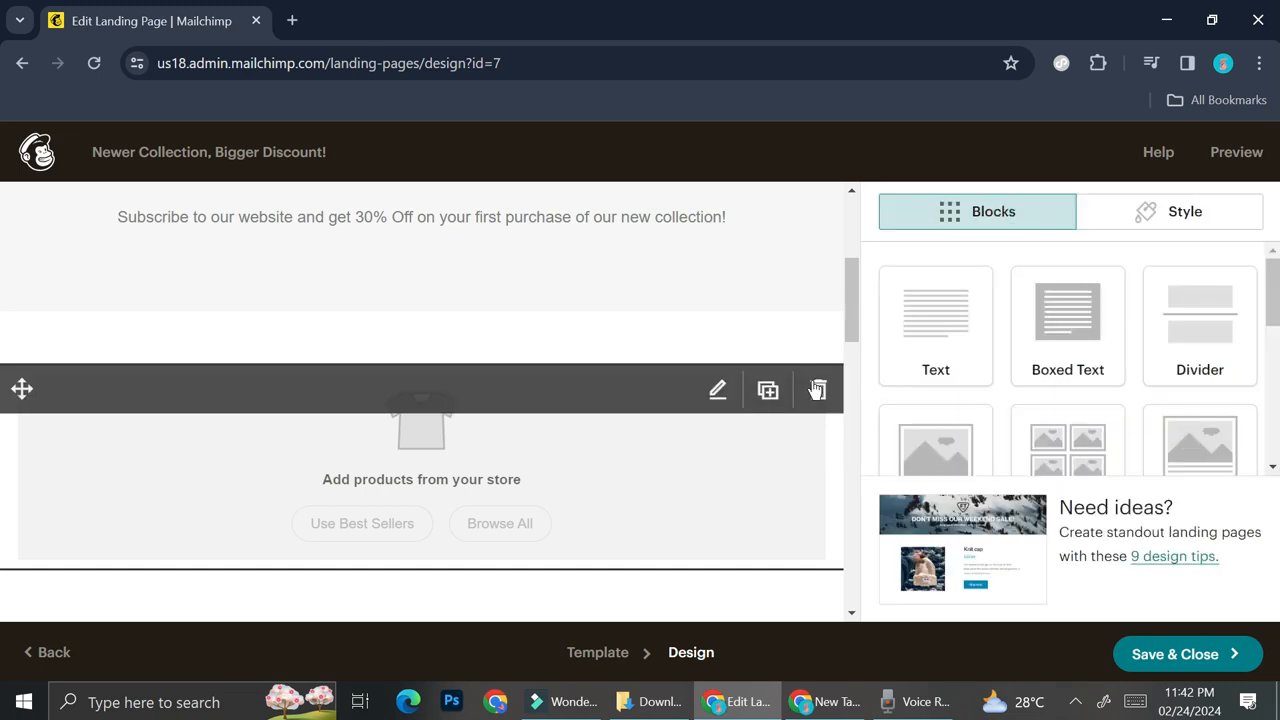
- Delete the store product block beneath the discount text and confirm its removal
{"action": "left_click", "coordinate": [818, 390]}
{"action": "left_click", "coordinate": [423, 486]}
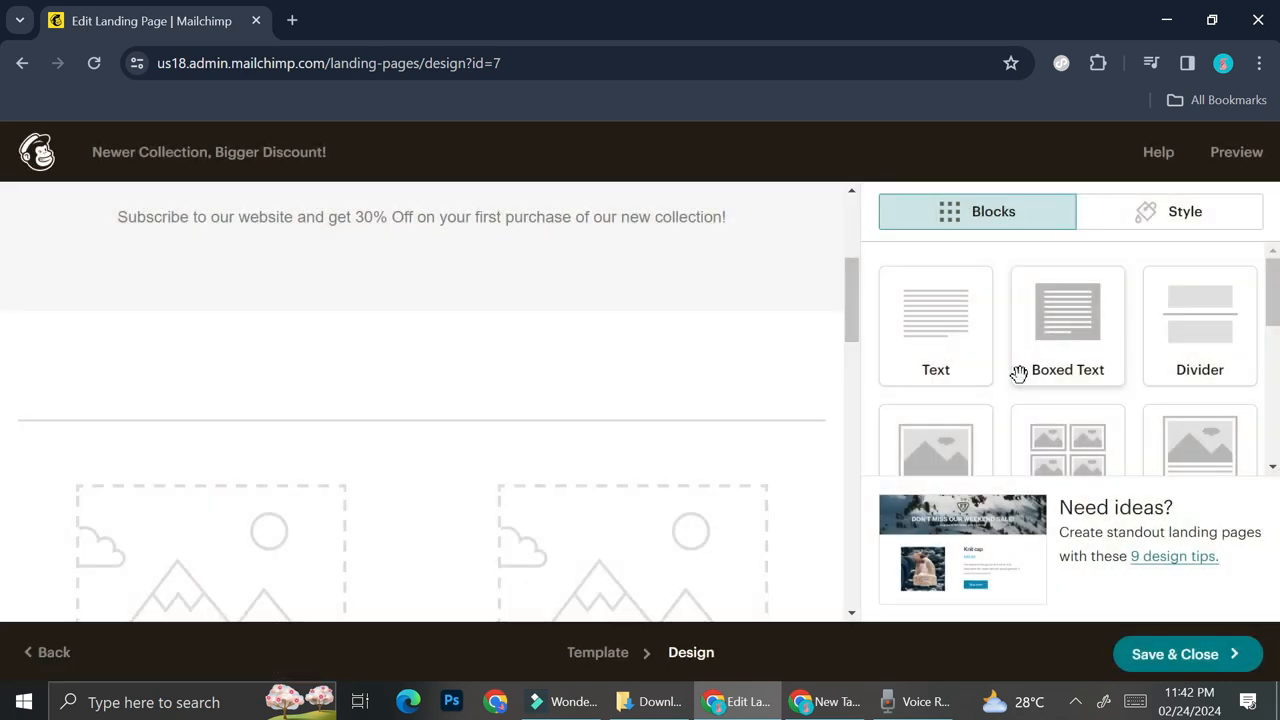
- Add an image block directly below the 30% Off subscription text and fill it with Collection.png
{"action": "scroll", "coordinate": [1110, 373], "scroll_direction": "down", "scroll_amount": 1}
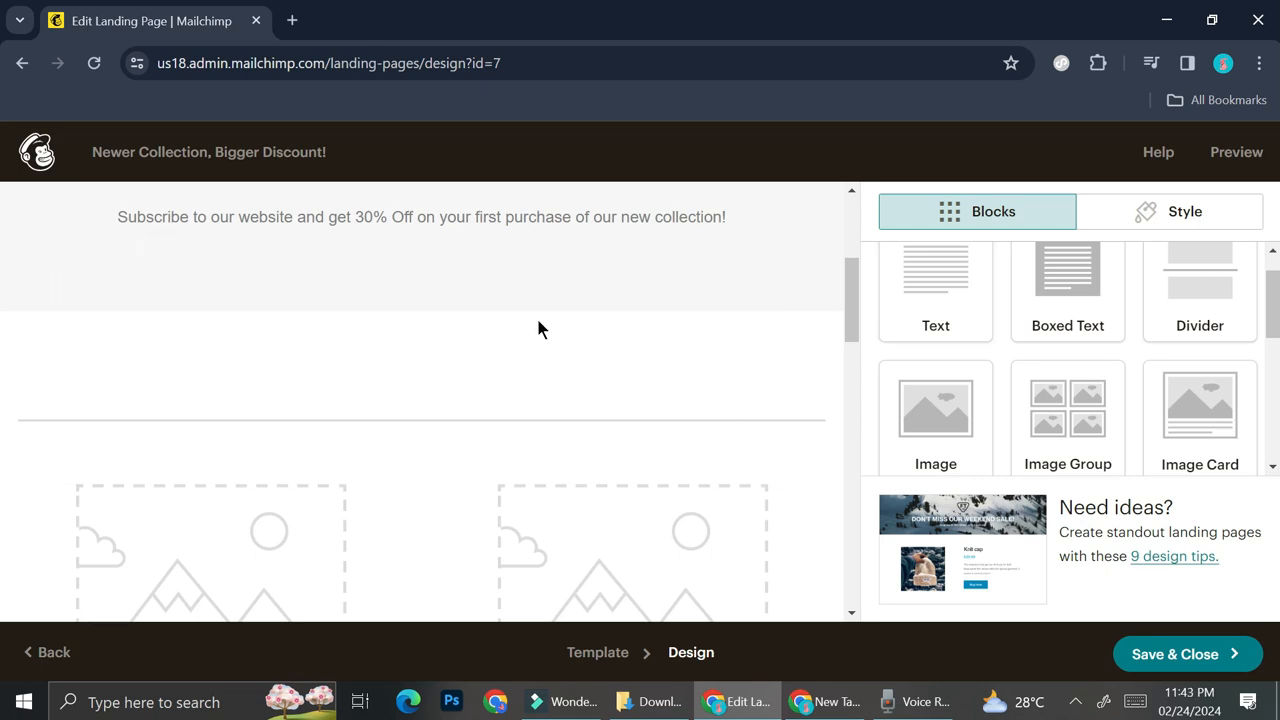
{"action": "scroll", "coordinate": [1072, 468], "scroll_direction": "down", "scroll_amount": 1}
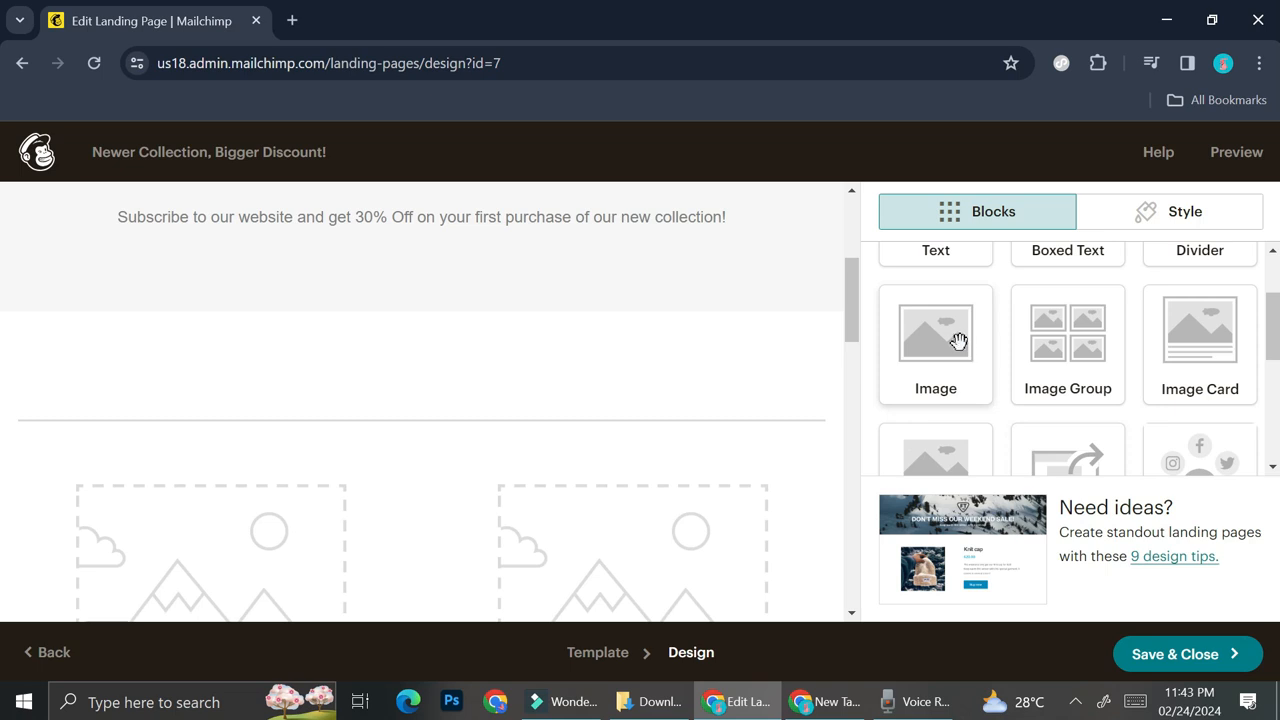
{"action": "left_click_drag", "start_coordinate": [963, 350], "coordinate": [416, 258]}
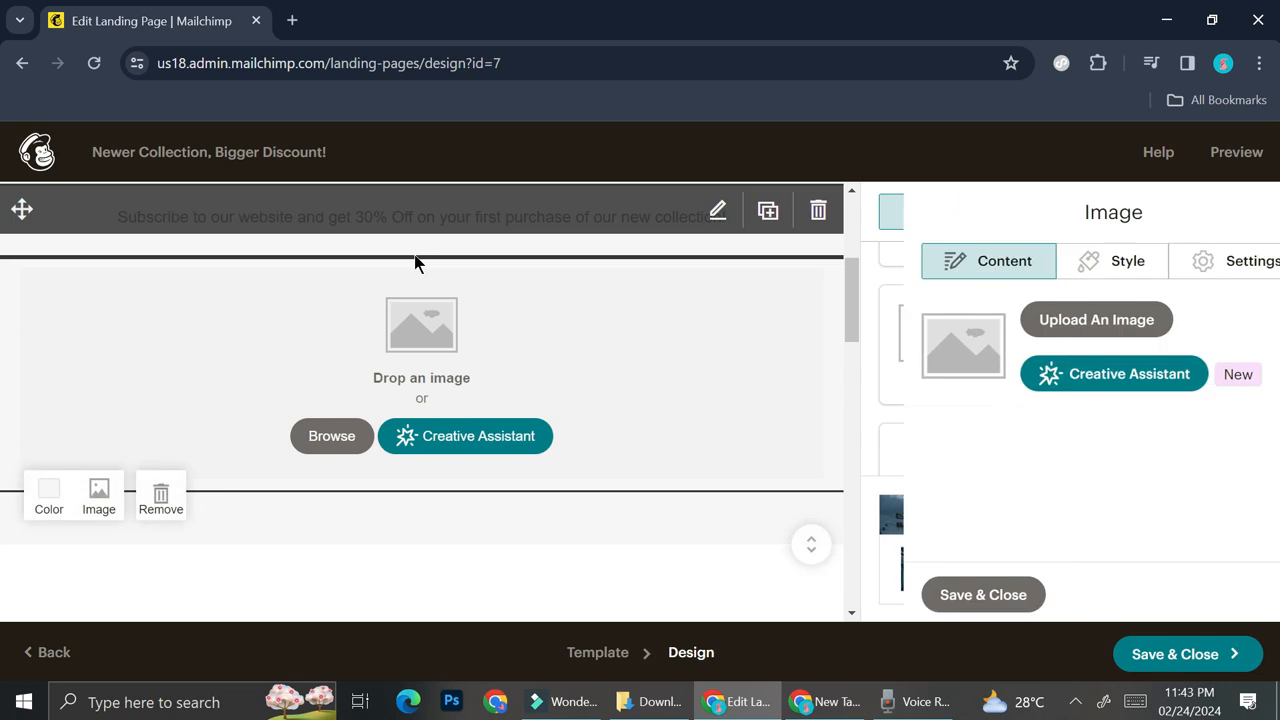
{"action": "scroll", "coordinate": [558, 281], "scroll_direction": "up", "scroll_amount": 2}
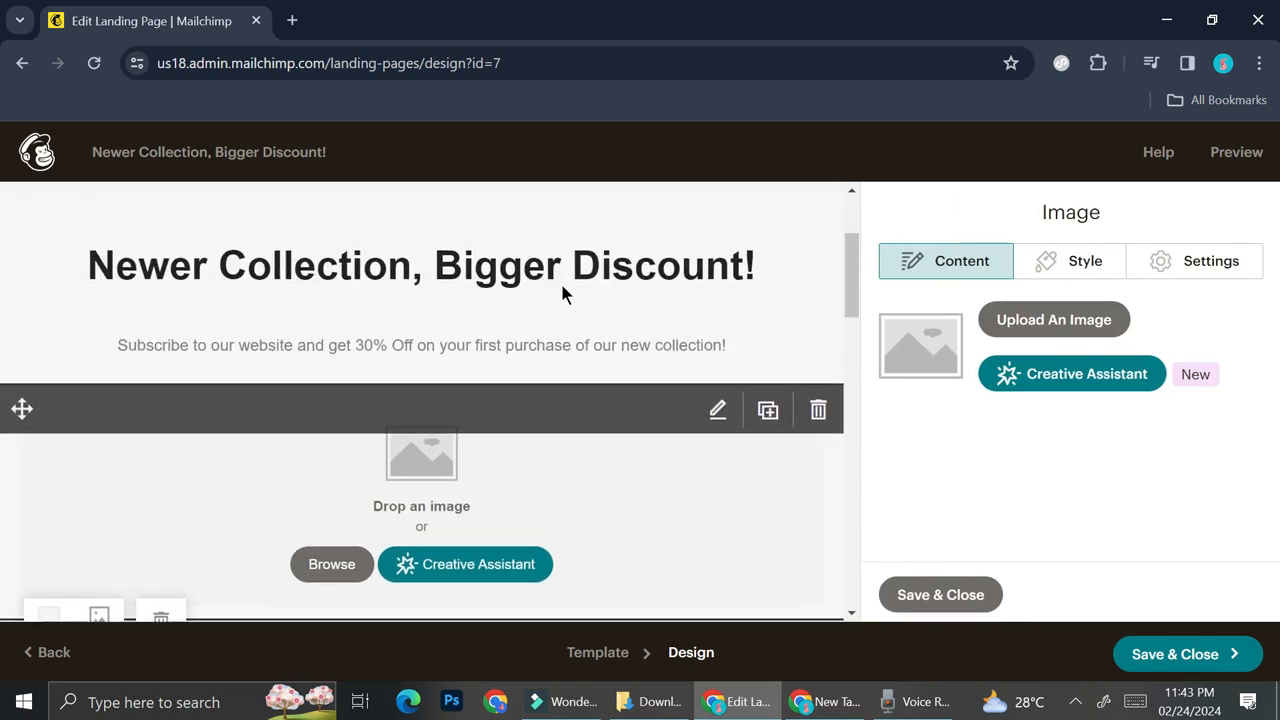
{"action": "scroll", "coordinate": [641, 482], "scroll_direction": "down", "scroll_amount": 2}
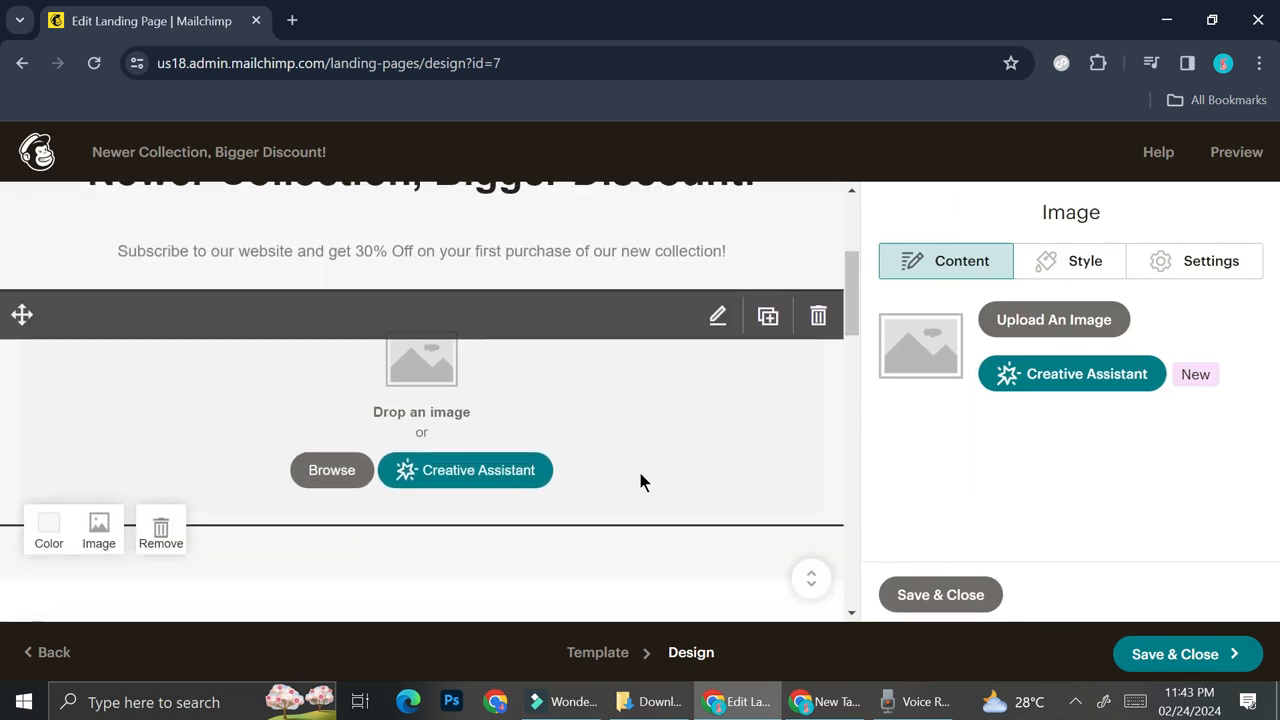
{"action": "left_click", "coordinate": [1047, 330]}
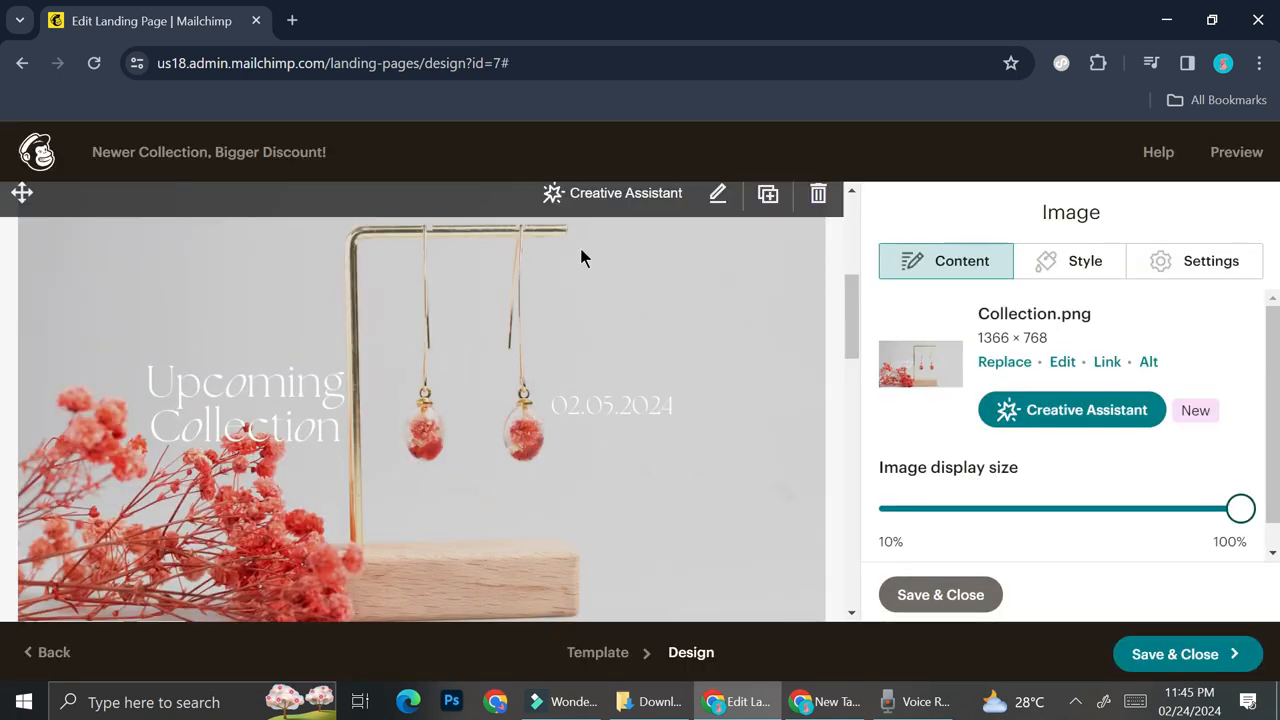
- Delete the two-column photo and caption placeholder block located above the testimonial, confirming the deletion
{"action": "scroll", "coordinate": [630, 325], "scroll_direction": "down", "scroll_amount": 6}
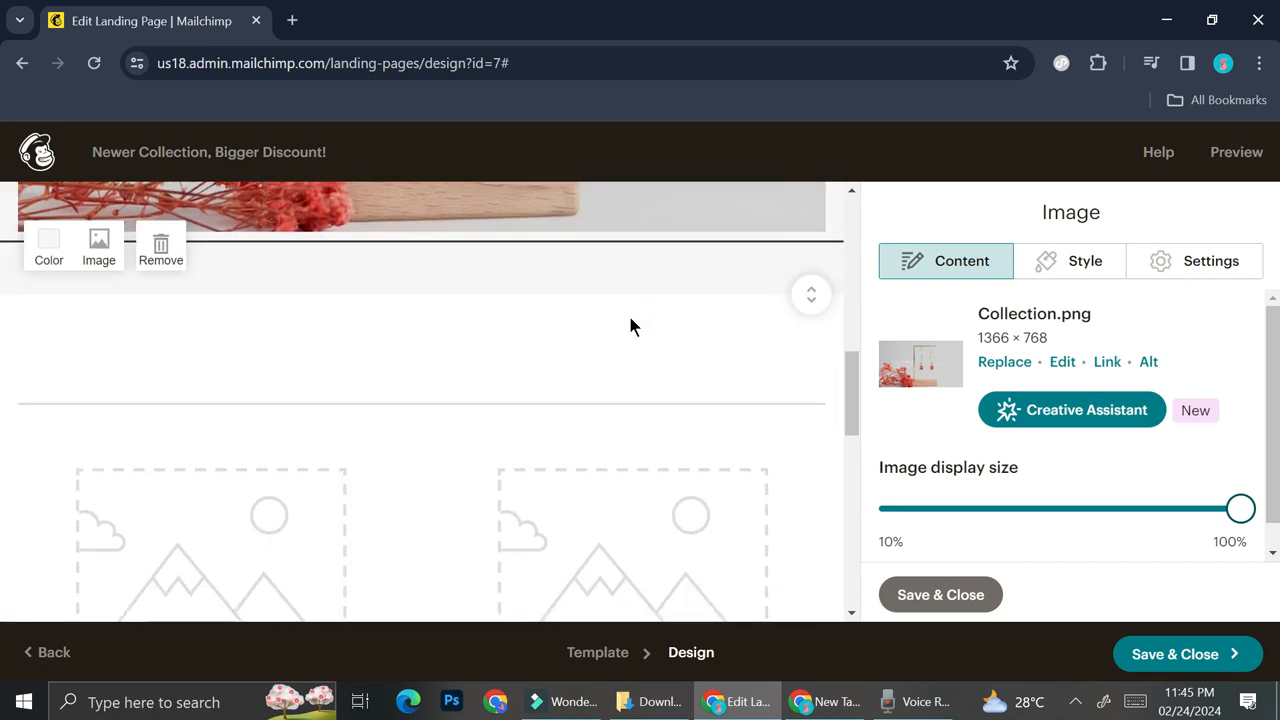
{"action": "scroll", "coordinate": [437, 354], "scroll_direction": "down", "scroll_amount": 2}
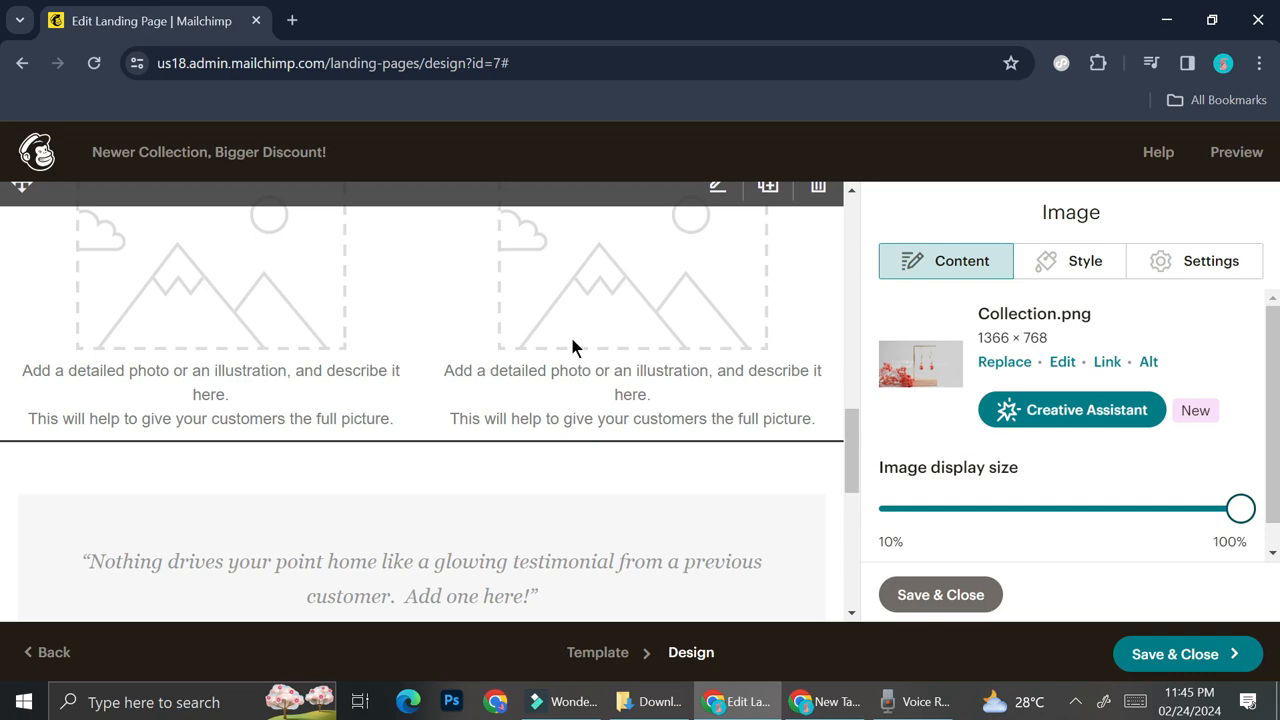
{"action": "scroll", "coordinate": [560, 343], "scroll_direction": "up", "scroll_amount": 2}
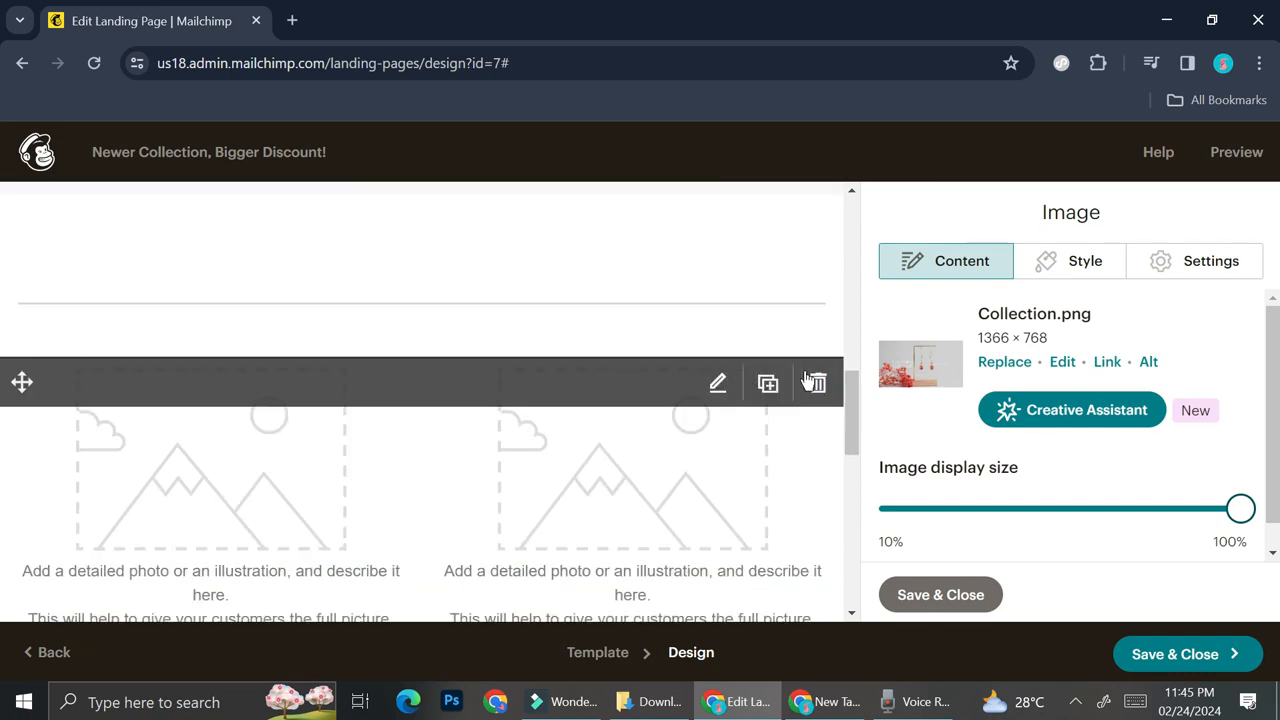
{"action": "left_click", "coordinate": [811, 380]}
{"action": "left_click", "coordinate": [408, 485]}
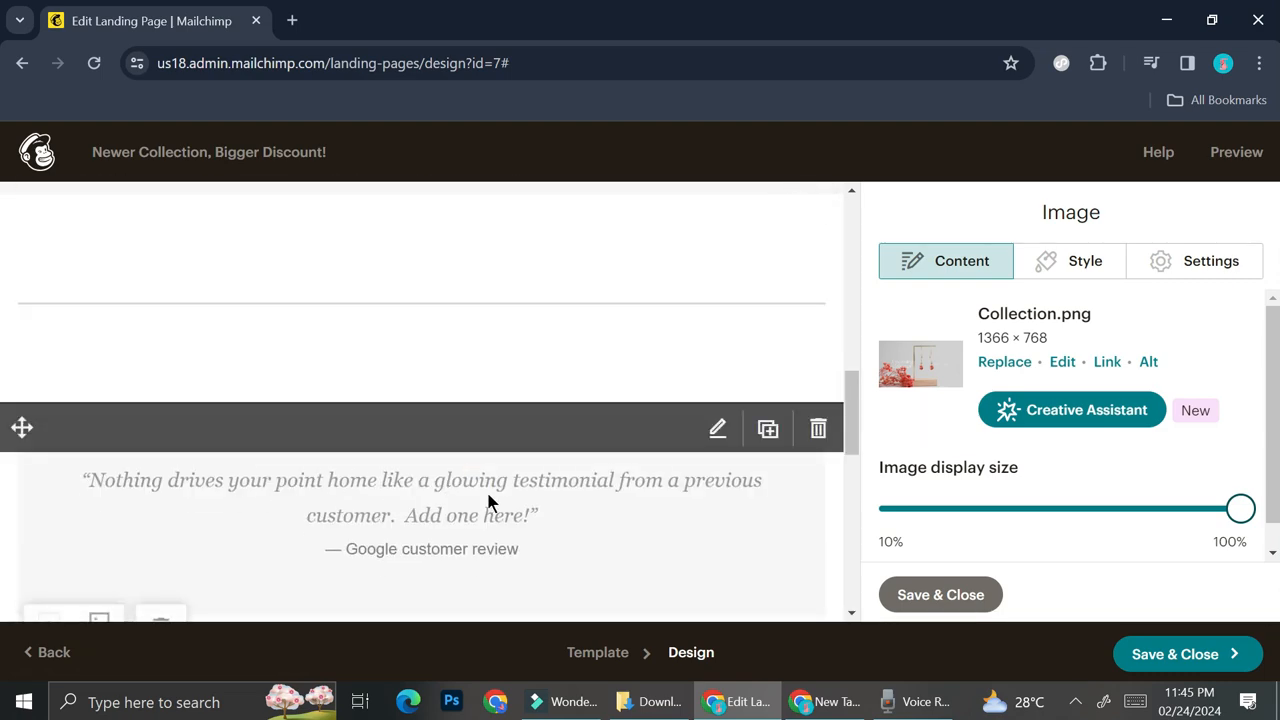
- Remove the whole testimonial section from the landing page and save and close the image block's settings
{"action": "scroll", "coordinate": [486, 503], "scroll_direction": "down", "scroll_amount": 3}
{"action": "scroll", "coordinate": [440, 446], "scroll_direction": "up", "scroll_amount": 1}
{"action": "left_click", "coordinate": [172, 438]}
{"action": "scroll", "coordinate": [474, 380], "scroll_direction": "up", "scroll_amount": 4}
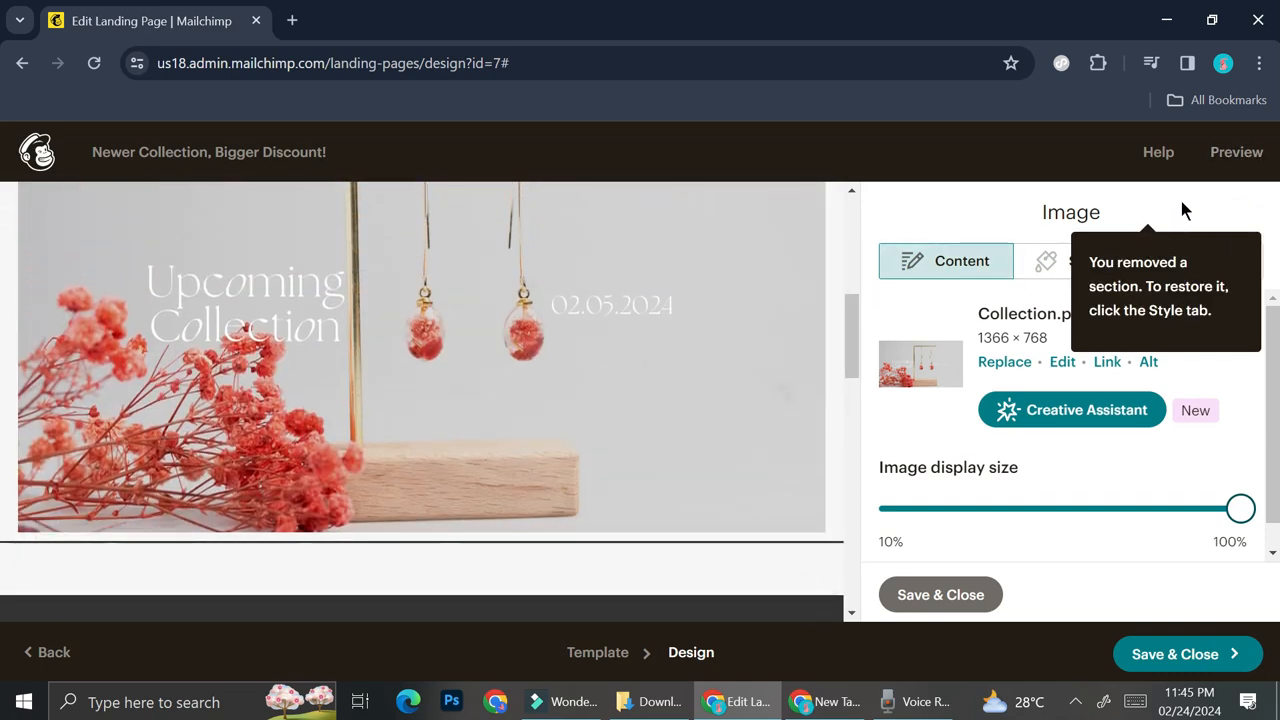
{"action": "left_click", "coordinate": [943, 592]}
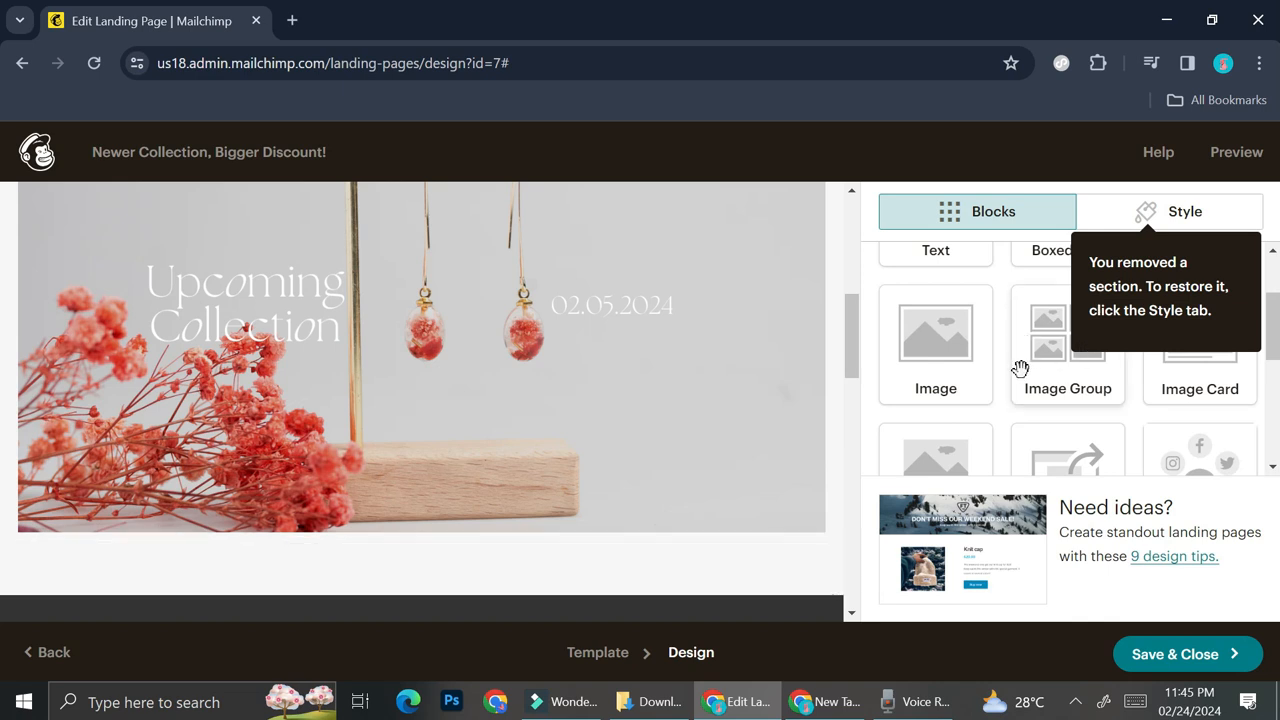
- Add a Signup Form block directly below the Upcoming Collection image
{"action": "scroll", "coordinate": [1020, 366], "scroll_direction": "up", "scroll_amount": 2}
{"action": "scroll", "coordinate": [1020, 366], "scroll_direction": "down", "scroll_amount": 3}
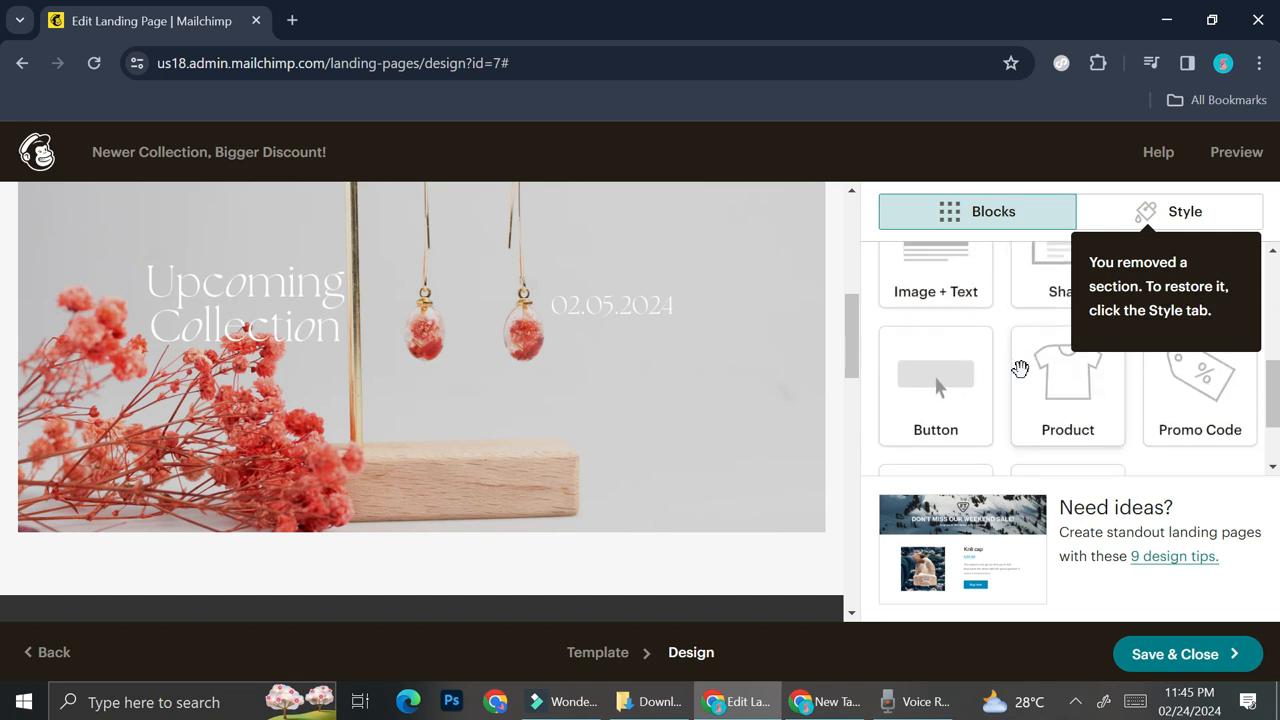
{"action": "scroll", "coordinate": [1035, 376], "scroll_direction": "down", "scroll_amount": 3}
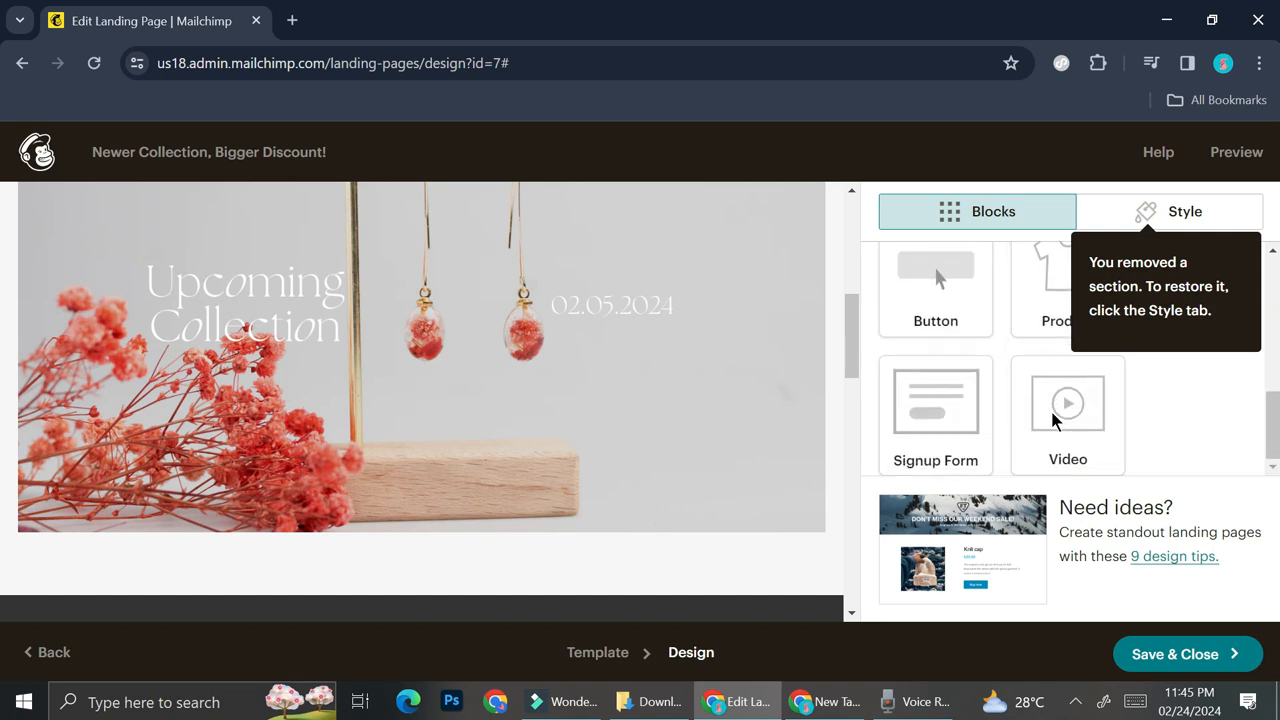
{"action": "scroll", "coordinate": [1050, 408], "scroll_direction": "up", "scroll_amount": 1}
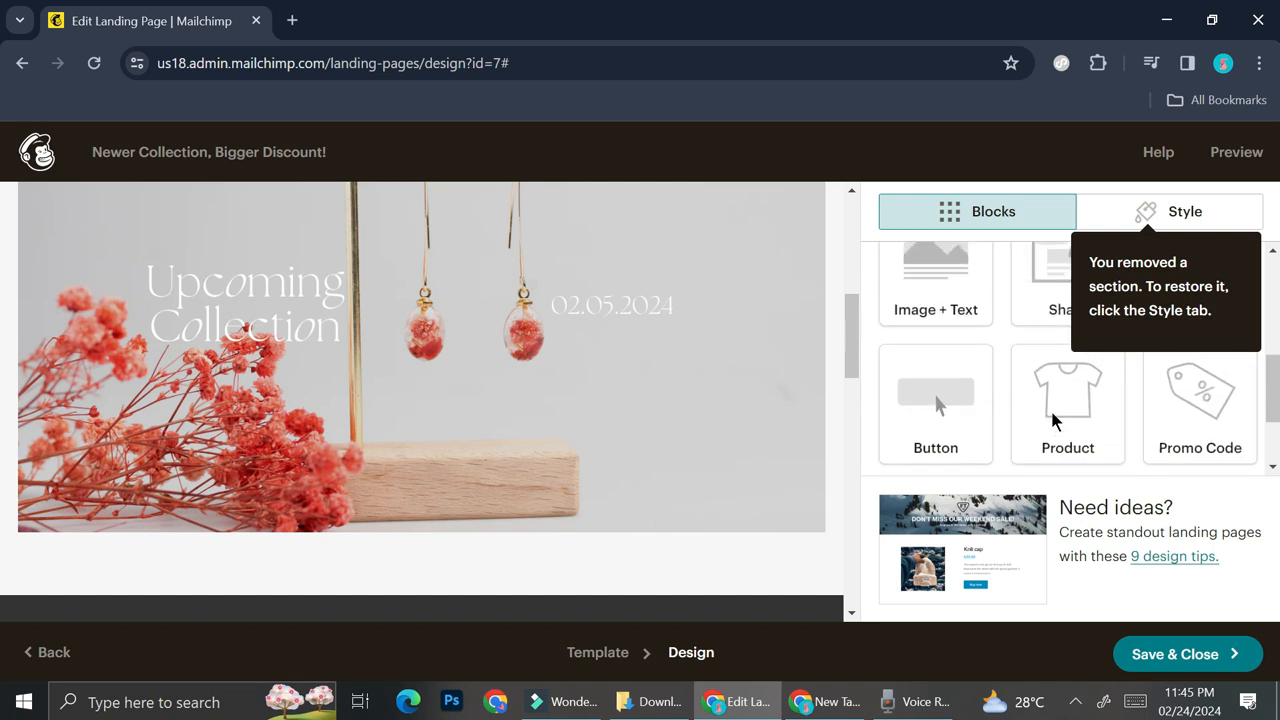
{"action": "scroll", "coordinate": [1052, 420], "scroll_direction": "up", "scroll_amount": 1}
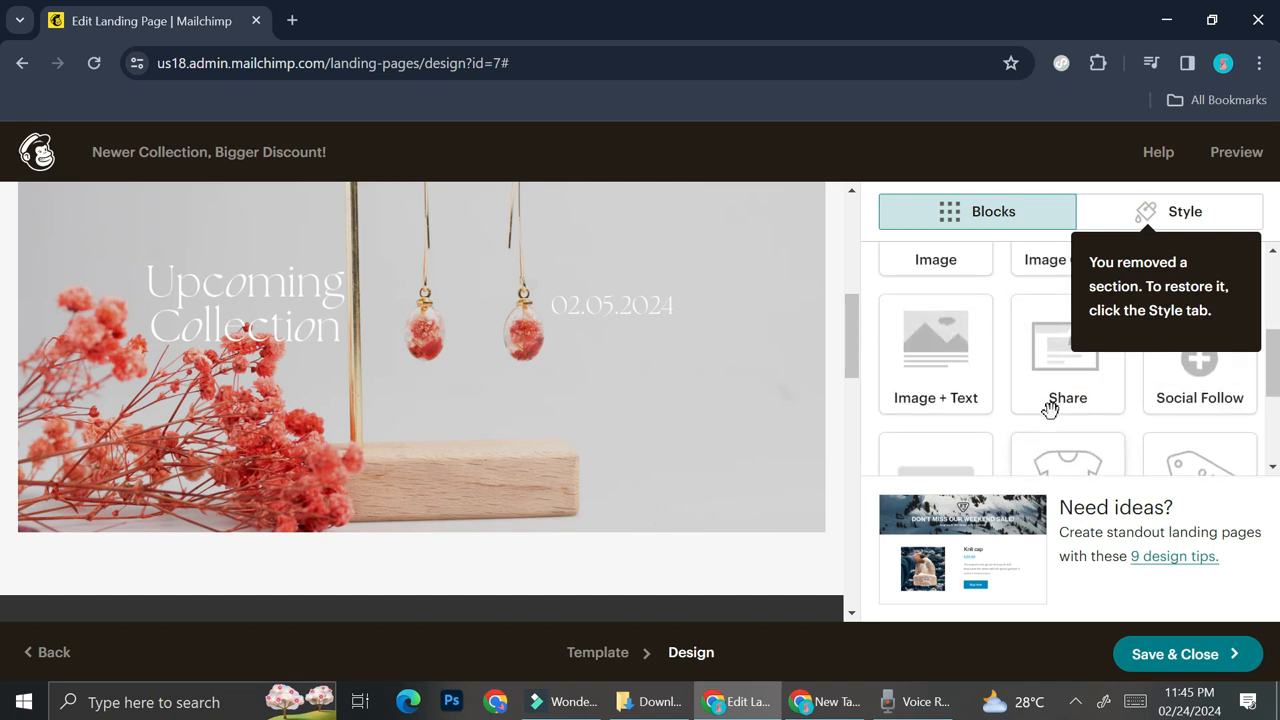
{"action": "scroll", "coordinate": [1048, 408], "scroll_direction": "down", "scroll_amount": 2}
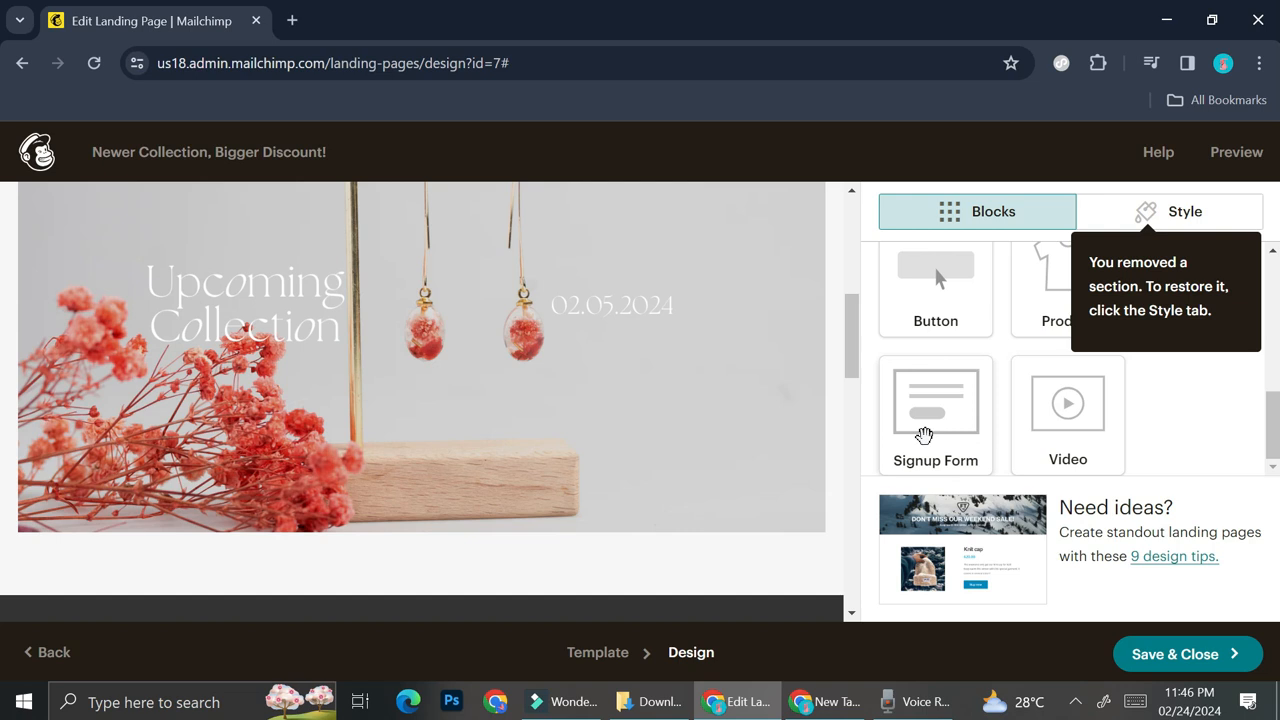
{"action": "left_click_drag", "start_coordinate": [924, 435], "coordinate": [540, 530]}
{"action": "scroll", "coordinate": [540, 528], "scroll_direction": "down", "scroll_amount": 2}
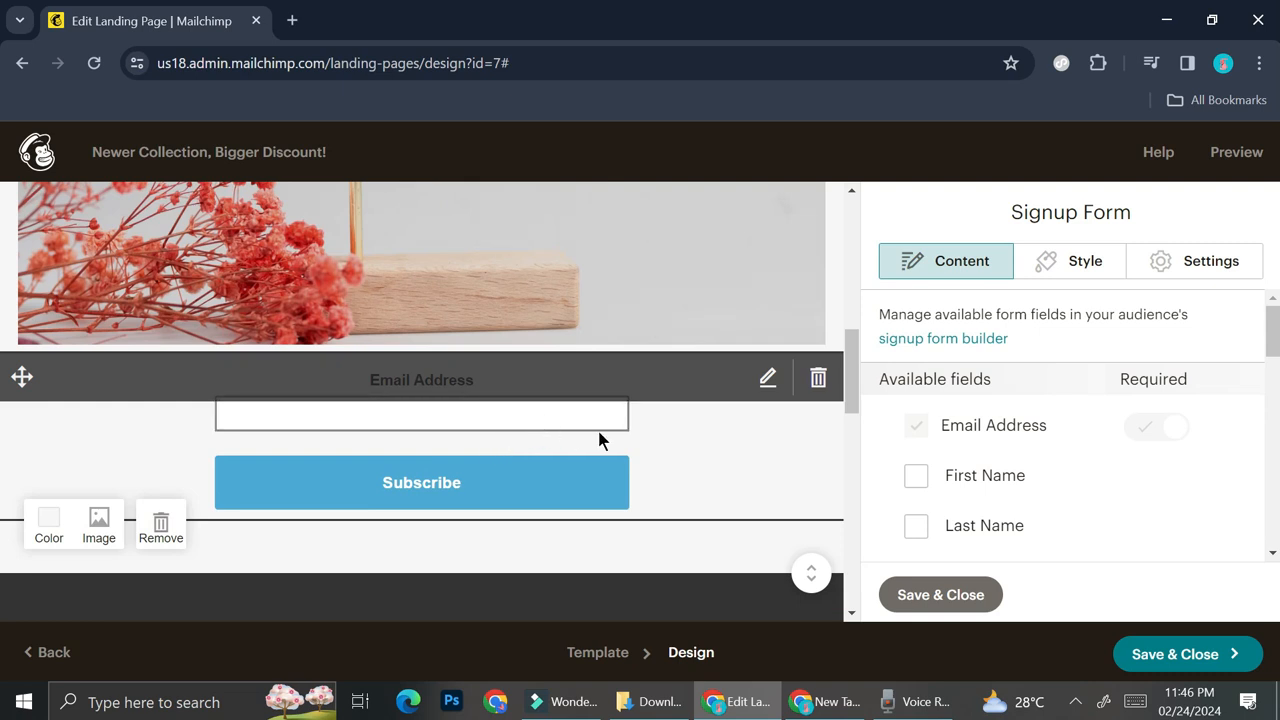
{"action": "scroll", "coordinate": [704, 426], "scroll_direction": "up", "scroll_amount": 1}
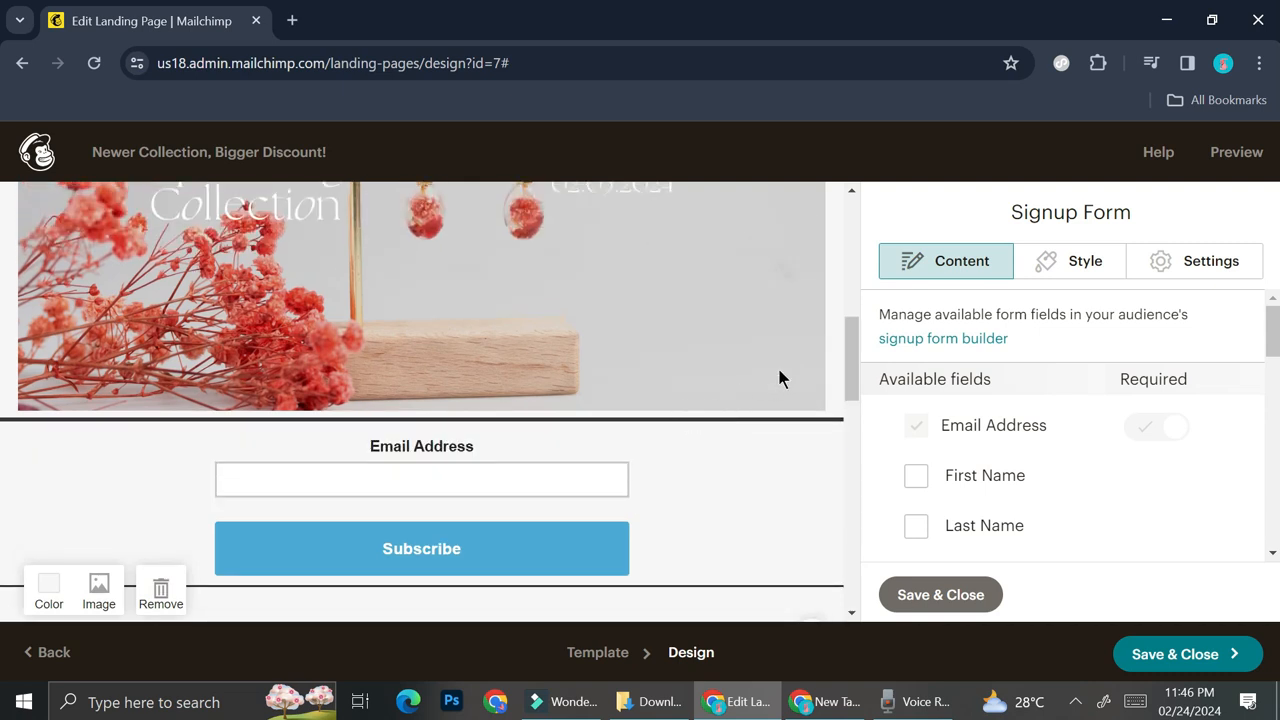
{"action": "scroll", "coordinate": [1066, 362], "scroll_direction": "down", "scroll_amount": 2}
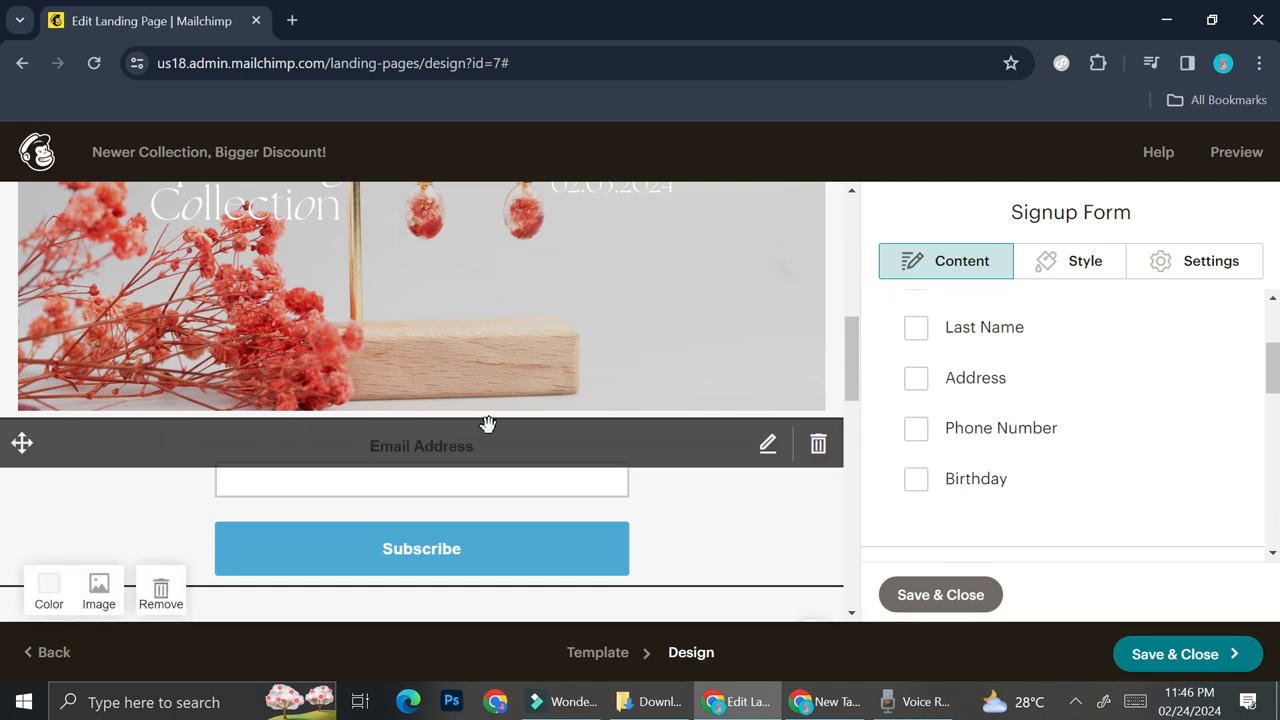
{"action": "scroll", "coordinate": [588, 343], "scroll_direction": "up", "scroll_amount": 2}
{"action": "scroll", "coordinate": [588, 343], "scroll_direction": "down", "scroll_amount": 2}
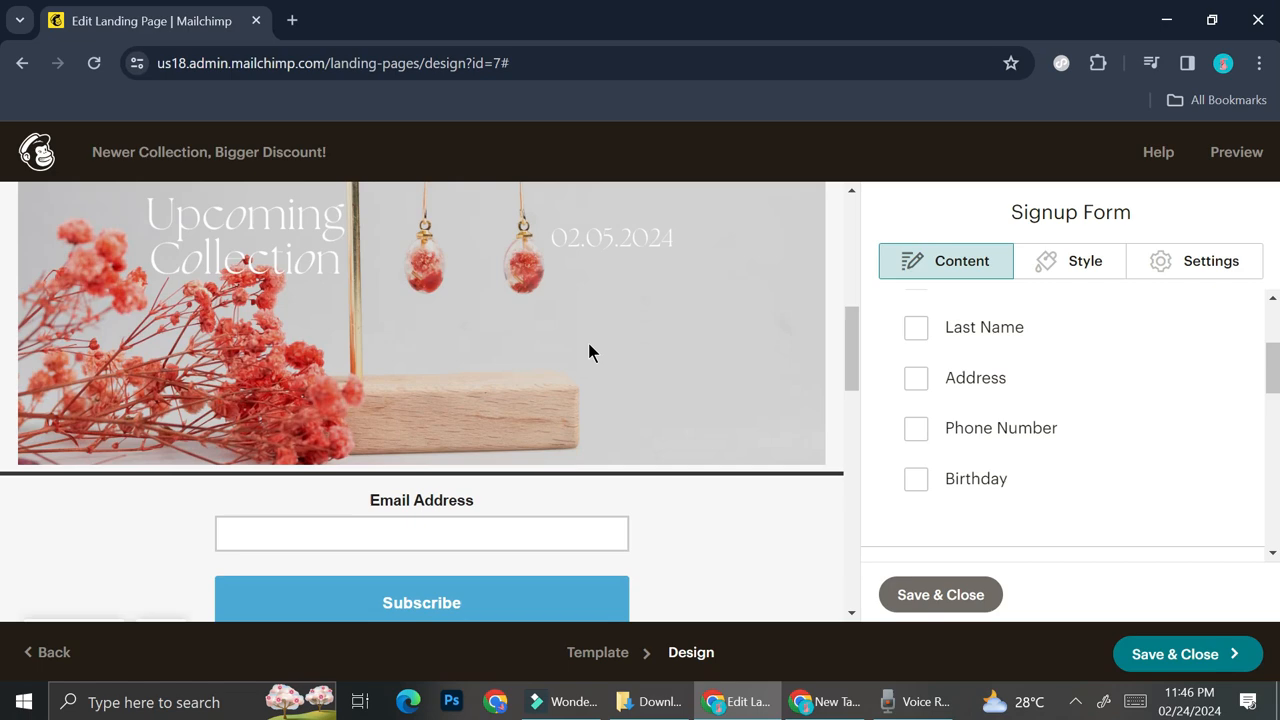
{"action": "scroll", "coordinate": [588, 343], "scroll_direction": "down", "scroll_amount": 1}
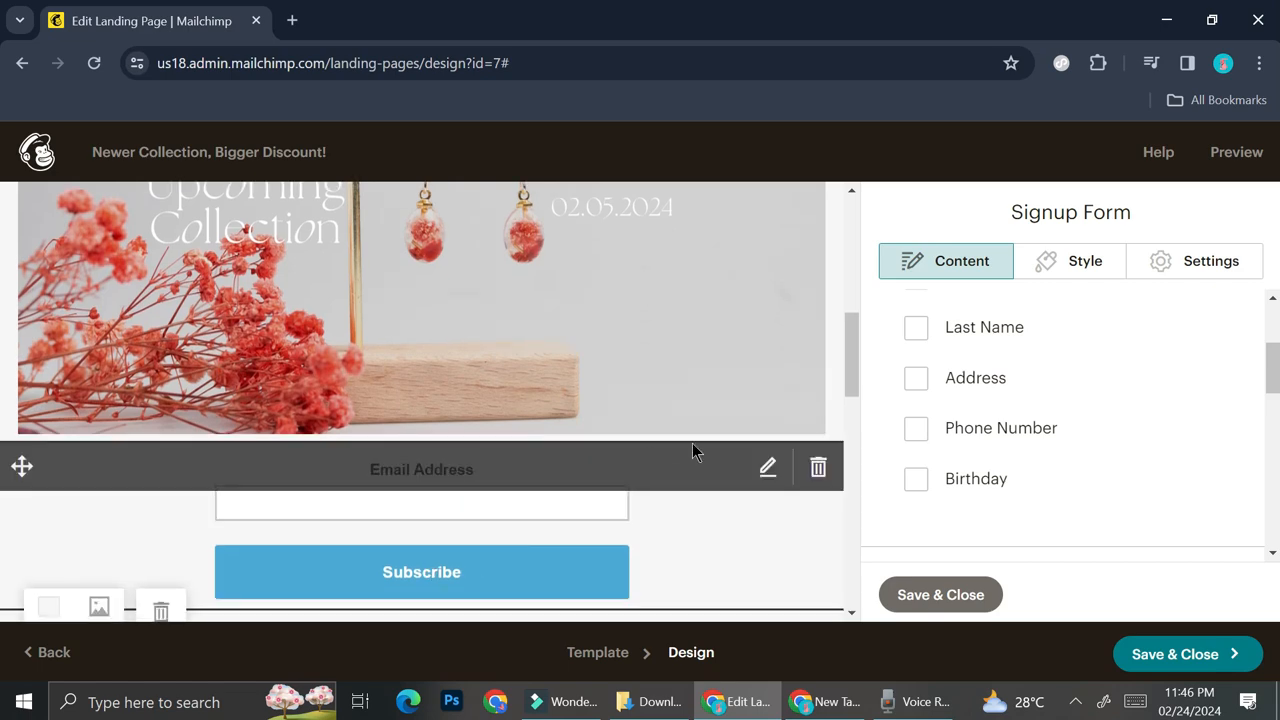
- Add the line "Subscribe now to get your discount code!" below the existing 30% Off text and save the text block
{"action": "scroll", "coordinate": [685, 295], "scroll_direction": "up", "scroll_amount": 4}
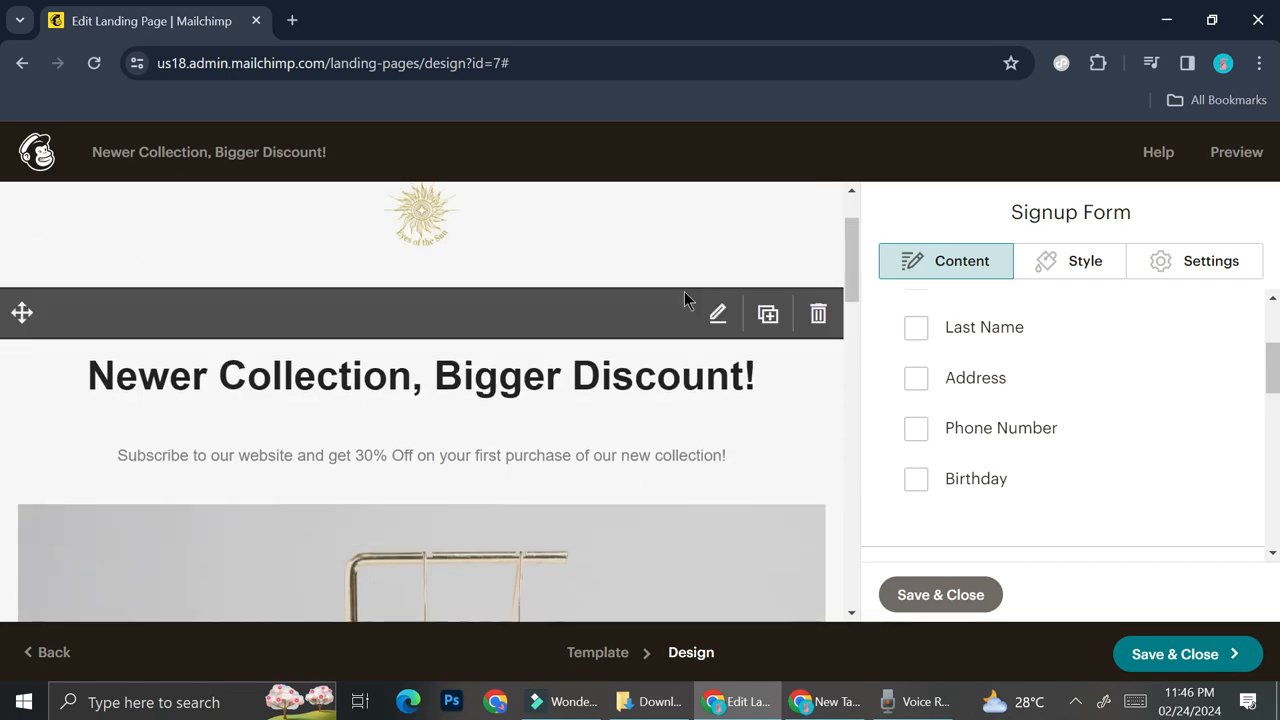
{"action": "scroll", "coordinate": [670, 288], "scroll_direction": "down", "scroll_amount": 1}
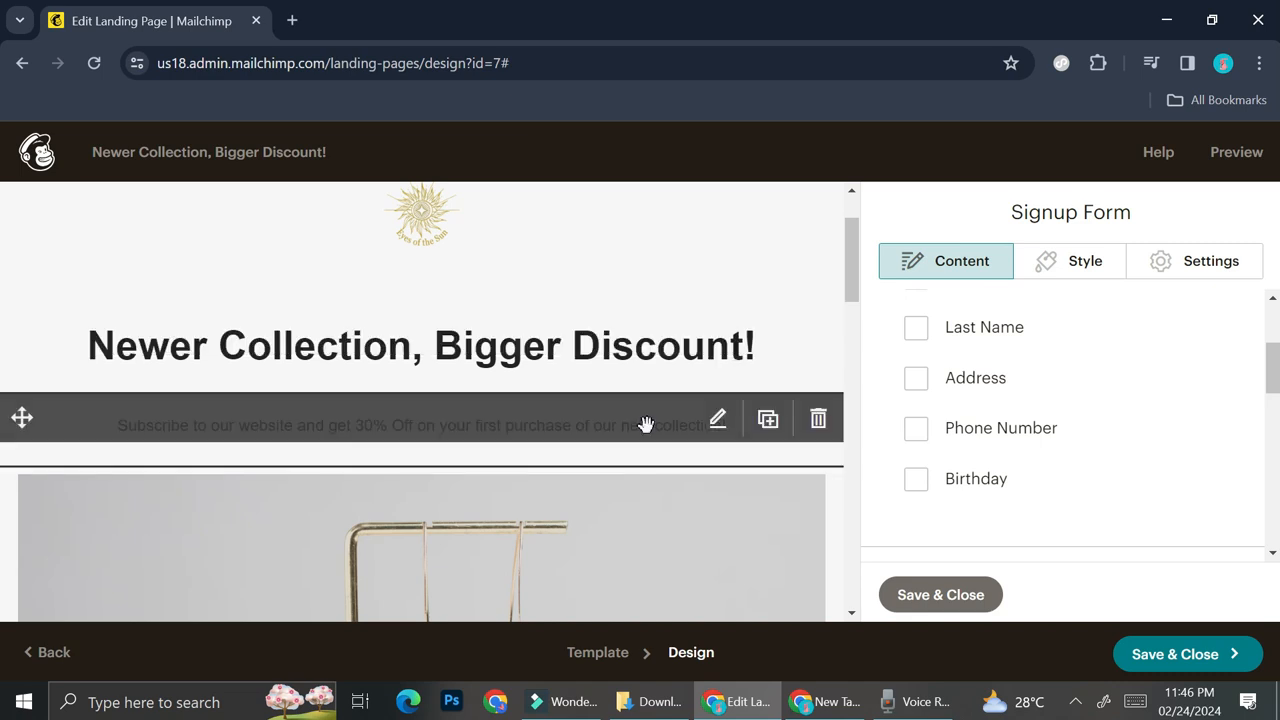
{"action": "left_click", "coordinate": [717, 421]}
{"action": "left_click", "coordinate": [717, 421]}
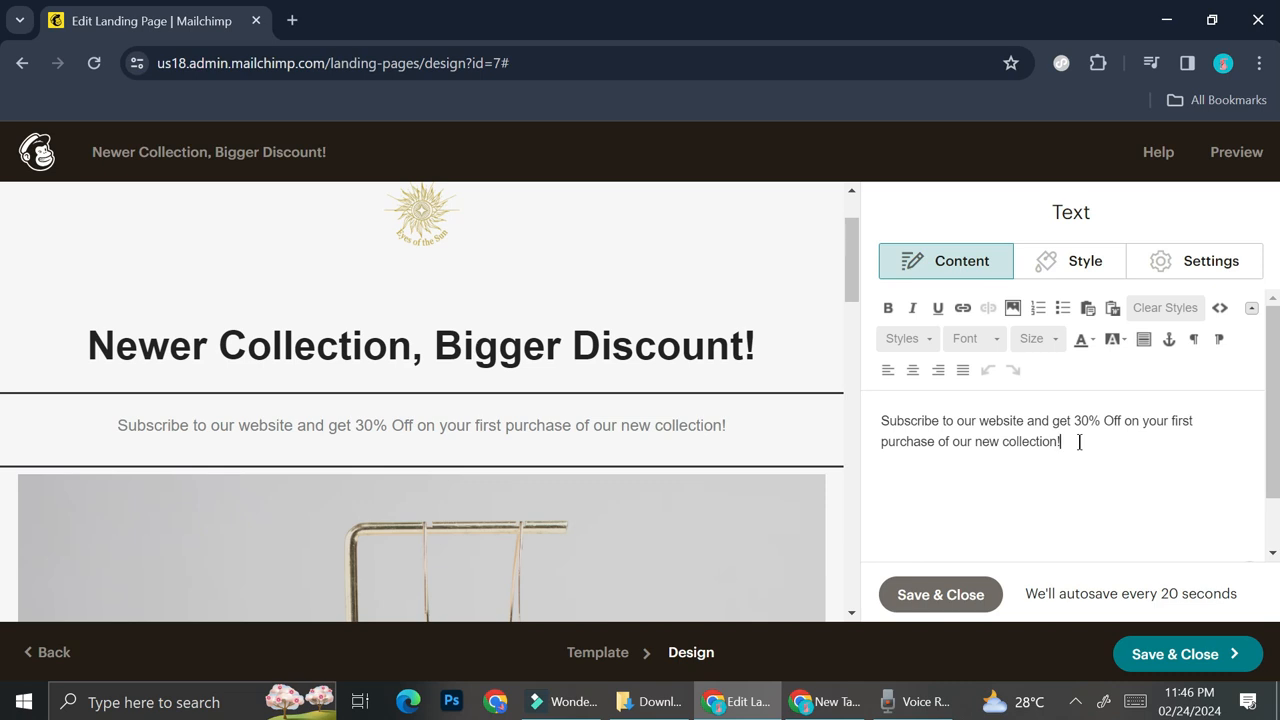
{"action": "key", "text": "Return"}
{"action": "type", "text": "Subscribe now to get your discount code"}
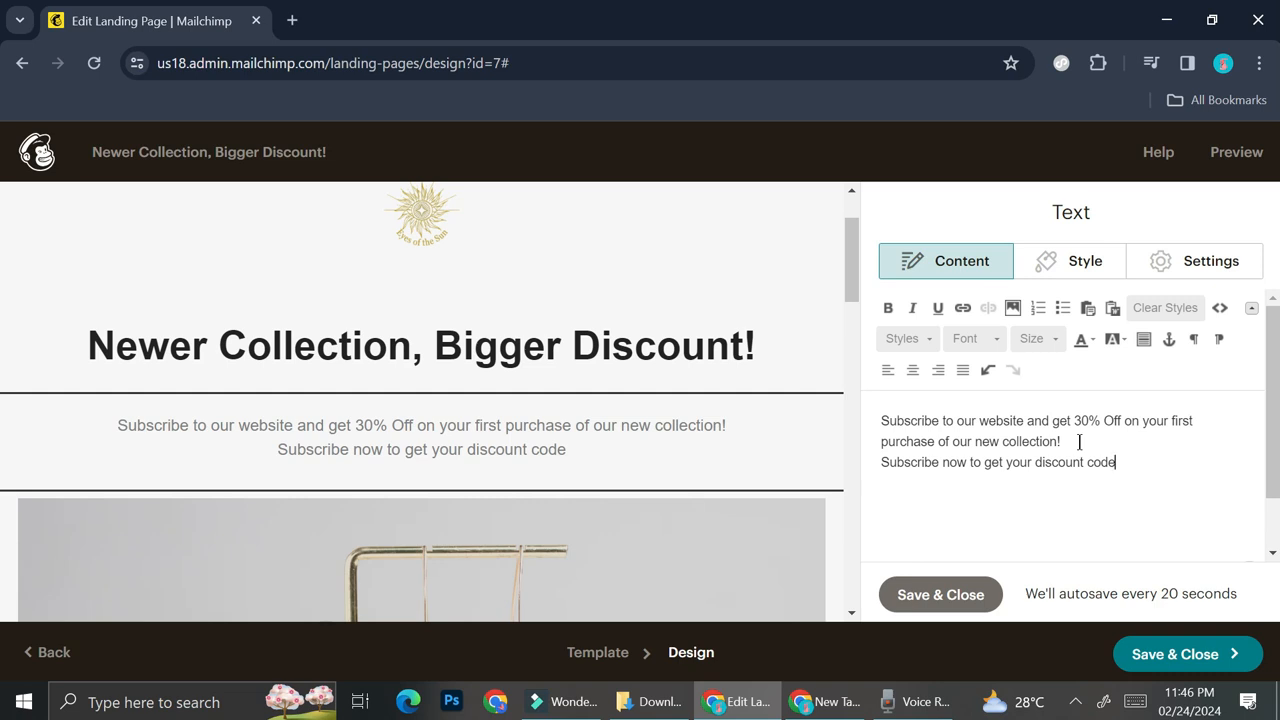
{"action": "type", "text": "!"}
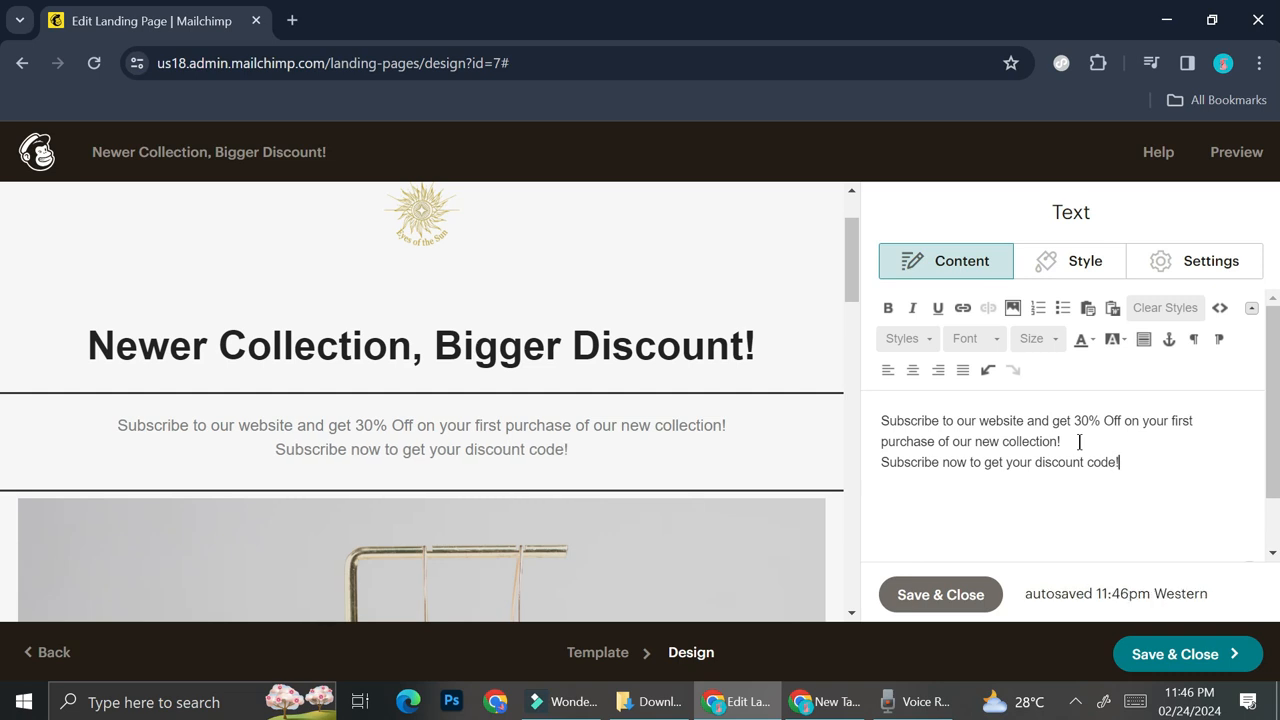
{"action": "left_click", "coordinate": [939, 597]}
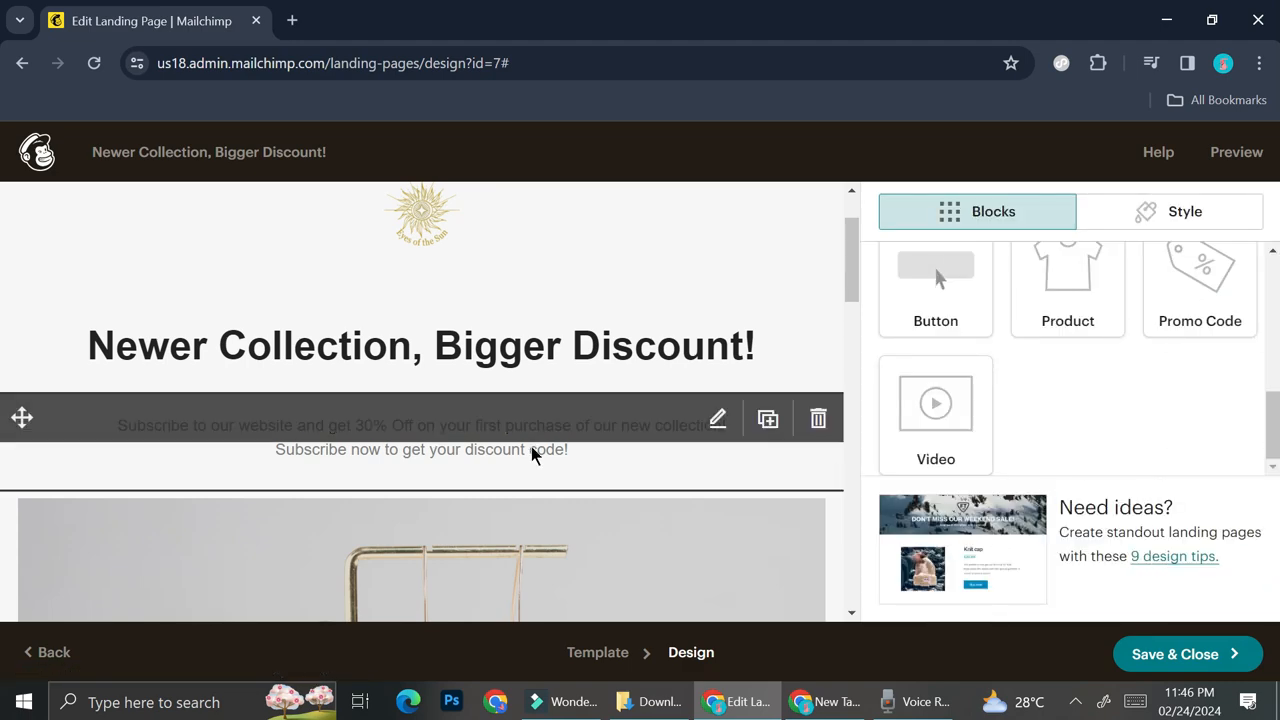
- Check the finished page down to the signup form and footer, and save and close the landing page design
{"action": "scroll", "coordinate": [545, 440], "scroll_direction": "down", "scroll_amount": 4}
{"action": "scroll", "coordinate": [570, 400], "scroll_direction": "up", "scroll_amount": 5}
{"action": "scroll", "coordinate": [582, 362], "scroll_direction": "down", "scroll_amount": 4}
{"action": "scroll", "coordinate": [582, 366], "scroll_direction": "down", "scroll_amount": 5}
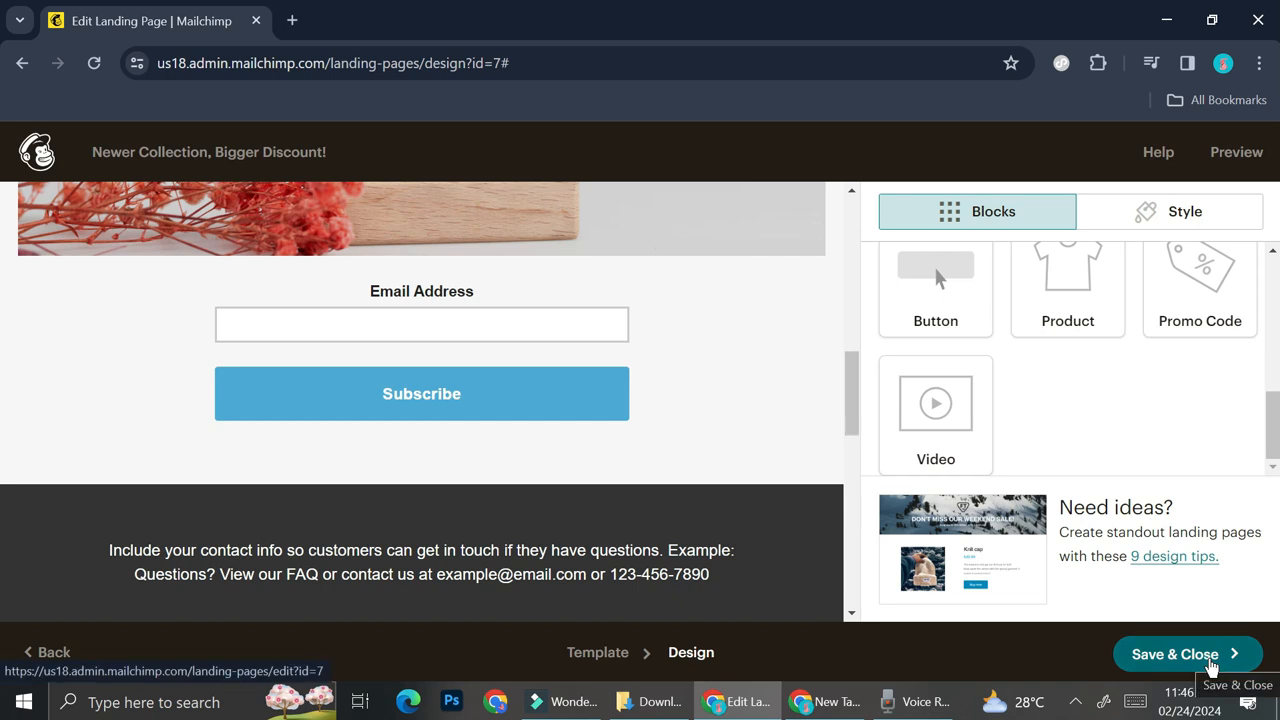
{"action": "left_click", "coordinate": [1190, 655]}
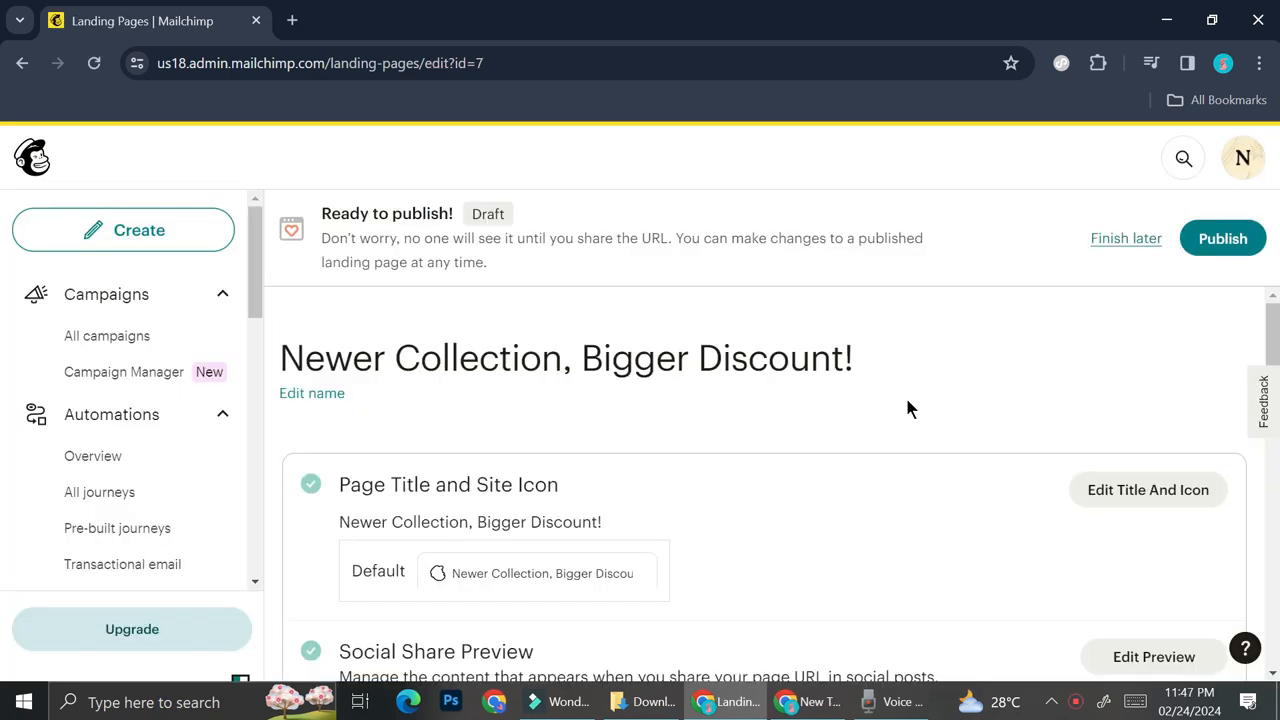
- Review the landing page's title and icon, social share preview, URL, and audience settings ahead of publishing
{"action": "scroll", "coordinate": [952, 441], "scroll_direction": "down", "scroll_amount": 3}
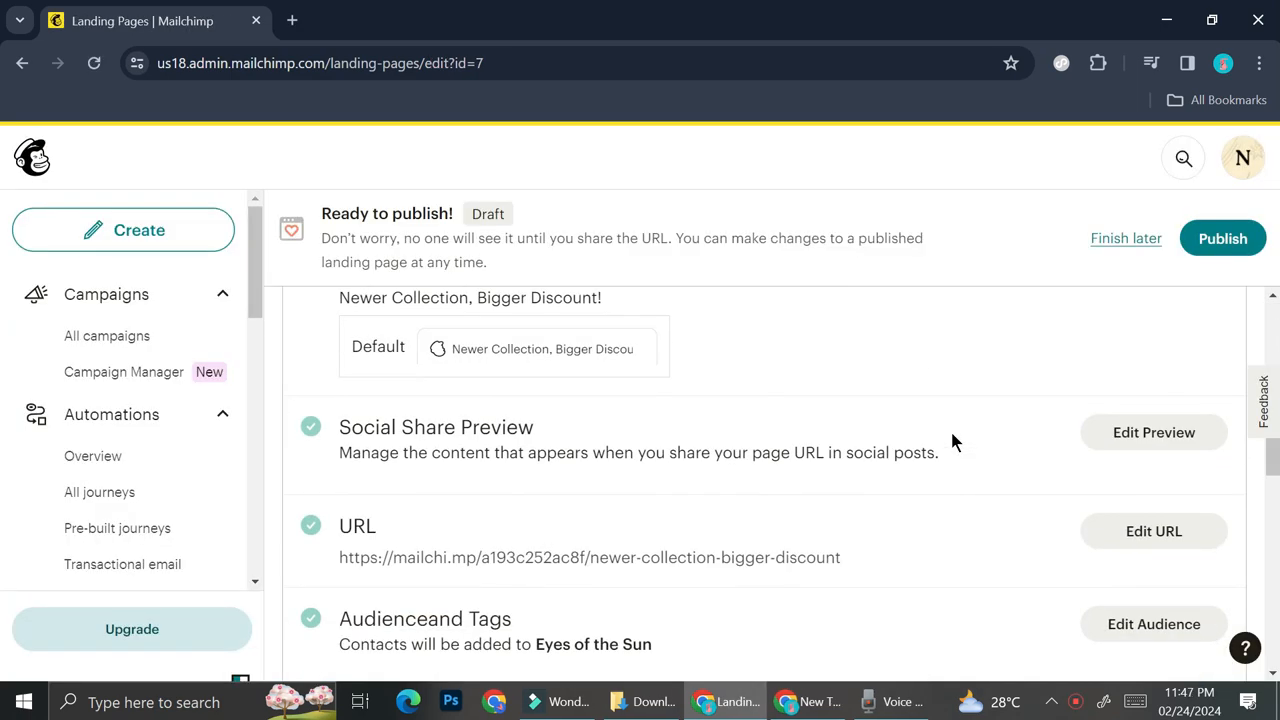
{"action": "scroll", "coordinate": [952, 441], "scroll_direction": "down", "scroll_amount": 1}
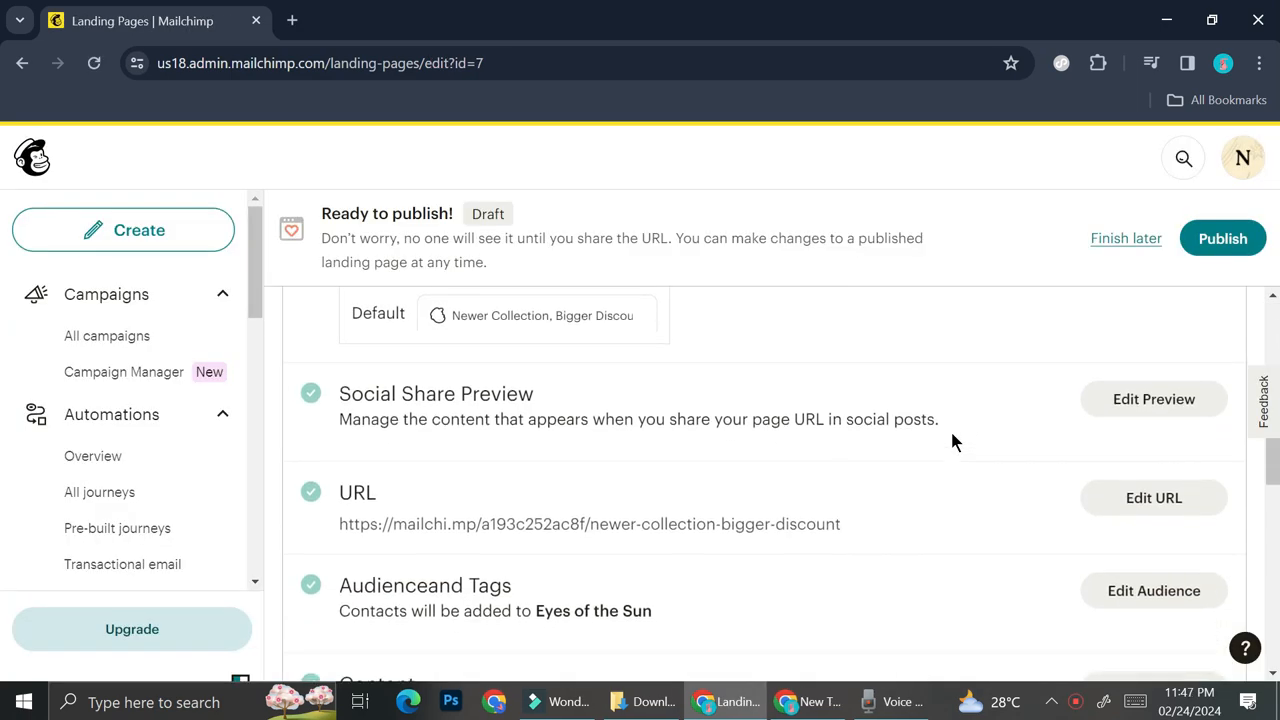
{"action": "scroll", "coordinate": [952, 435], "scroll_direction": "up", "scroll_amount": 3}
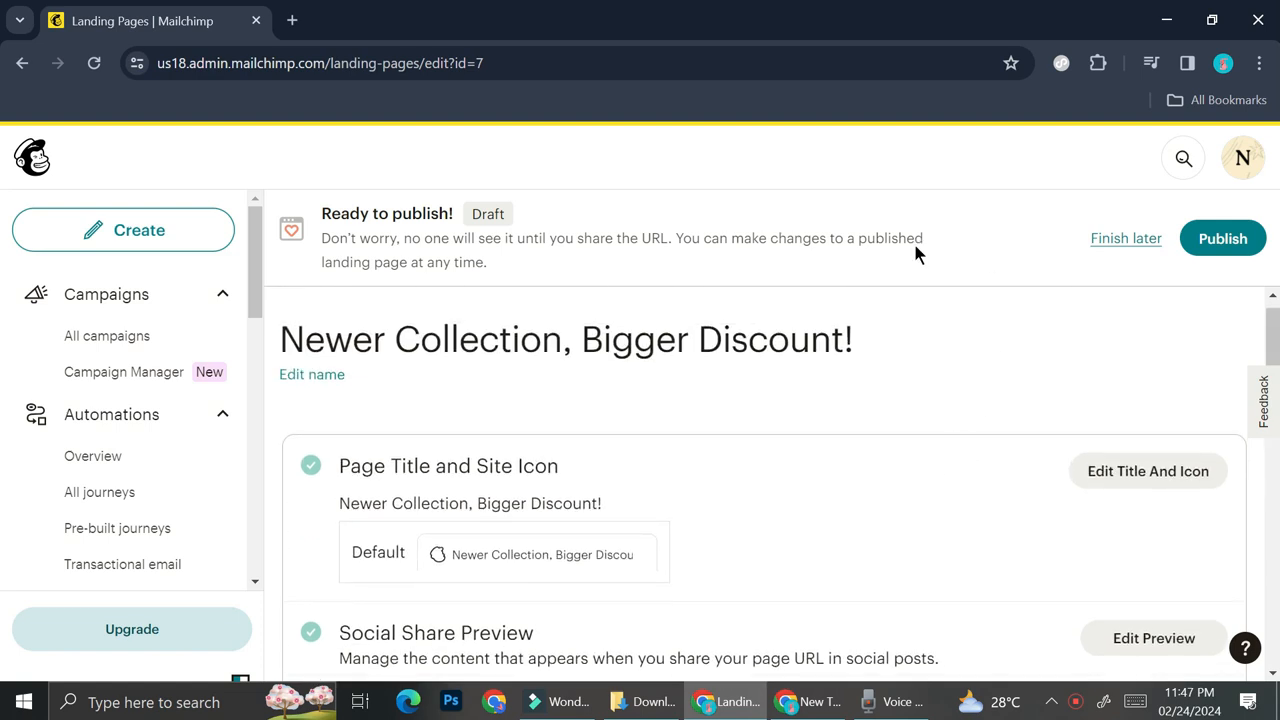
{"action": "scroll", "coordinate": [873, 520], "scroll_direction": "down", "scroll_amount": 3}
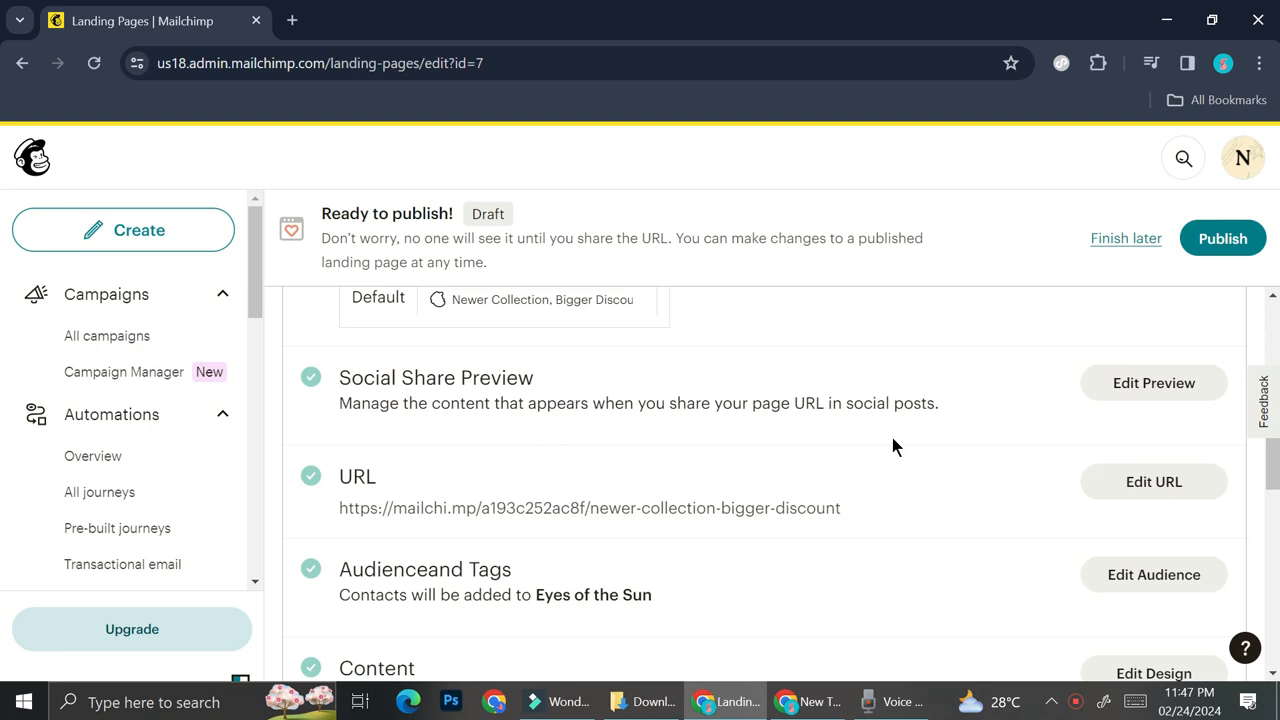
- Review the remaining landing page checklist down to the Content section and the Settings & Tracking area
{"action": "scroll", "coordinate": [892, 438], "scroll_direction": "down", "scroll_amount": 1}
{"action": "scroll", "coordinate": [892, 439], "scroll_direction": "down", "scroll_amount": 1}
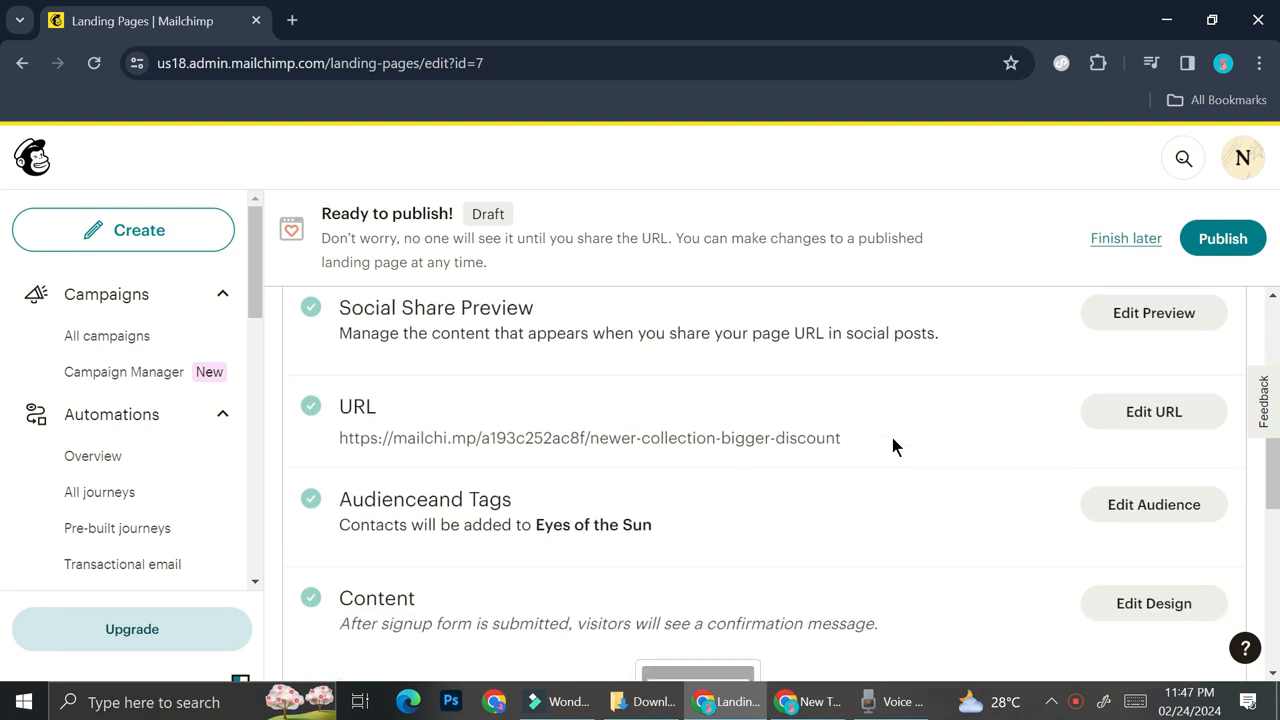
{"action": "scroll", "coordinate": [892, 437], "scroll_direction": "down", "scroll_amount": 3}
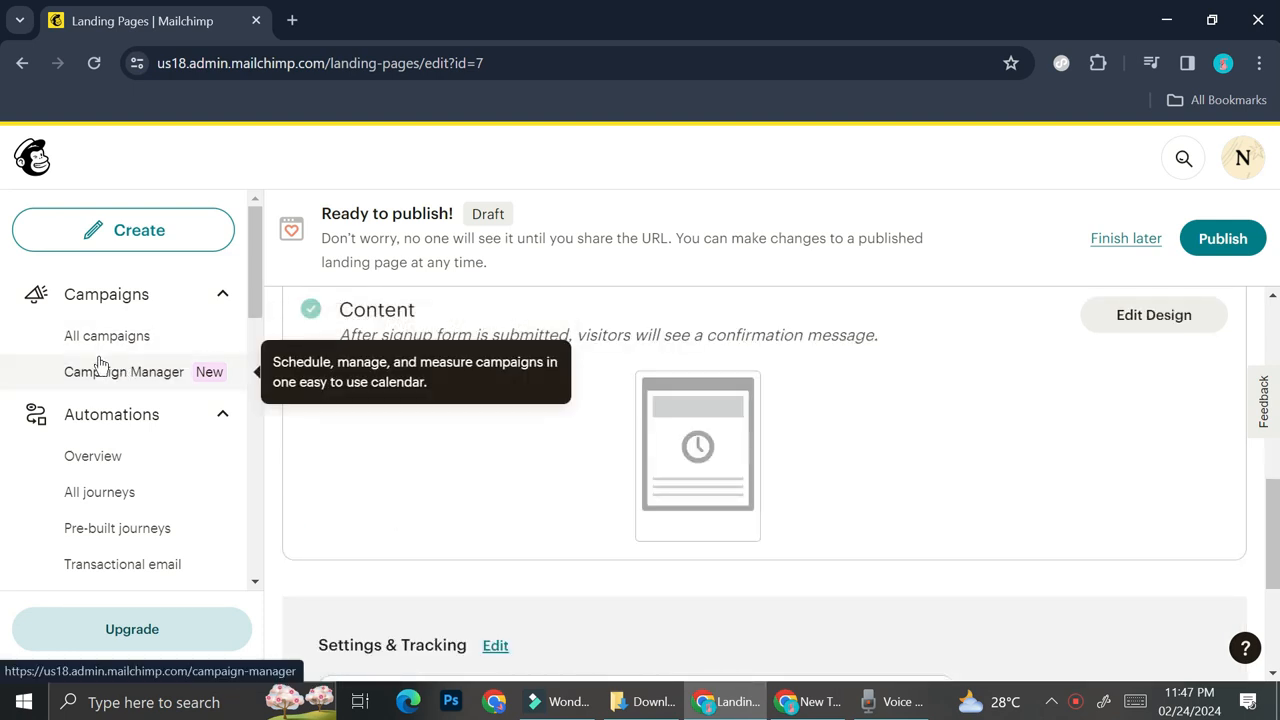
- Open the Audience dashboard and look through the Eyes of the Sun overview and recommendations
{"action": "scroll", "coordinate": [100, 364], "scroll_direction": "down", "scroll_amount": 3}
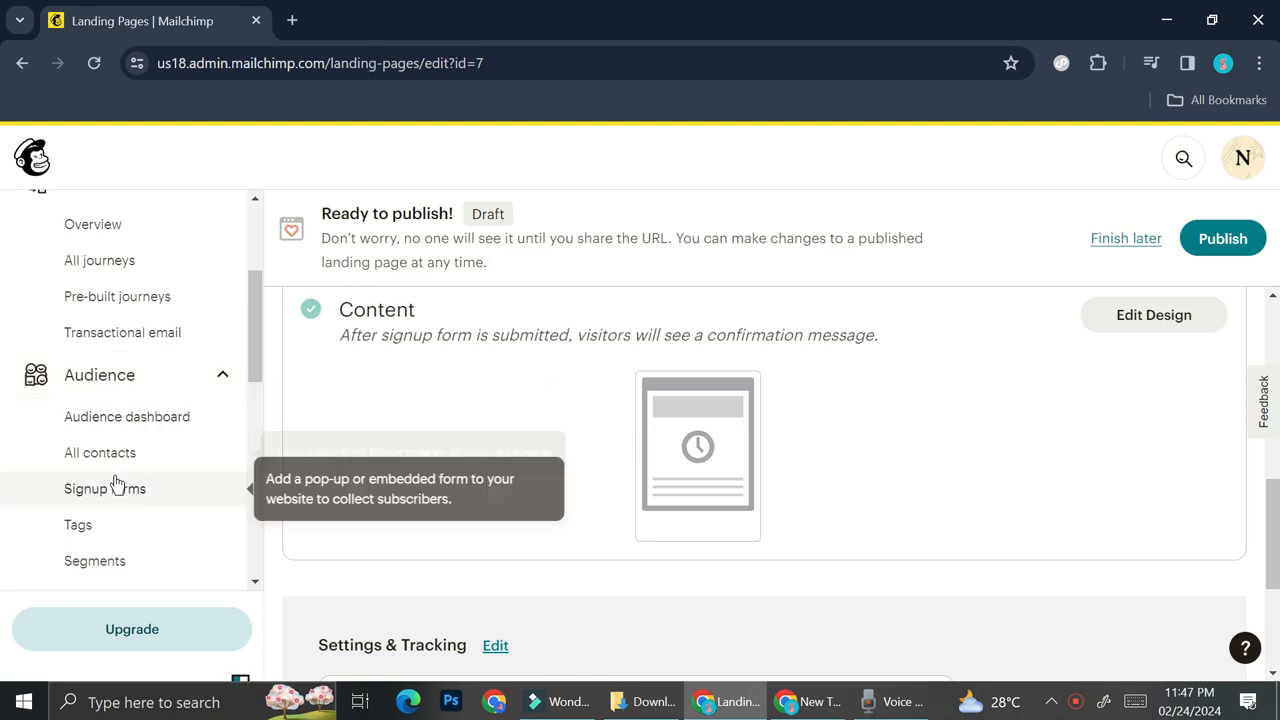
{"action": "left_click", "coordinate": [143, 383]}
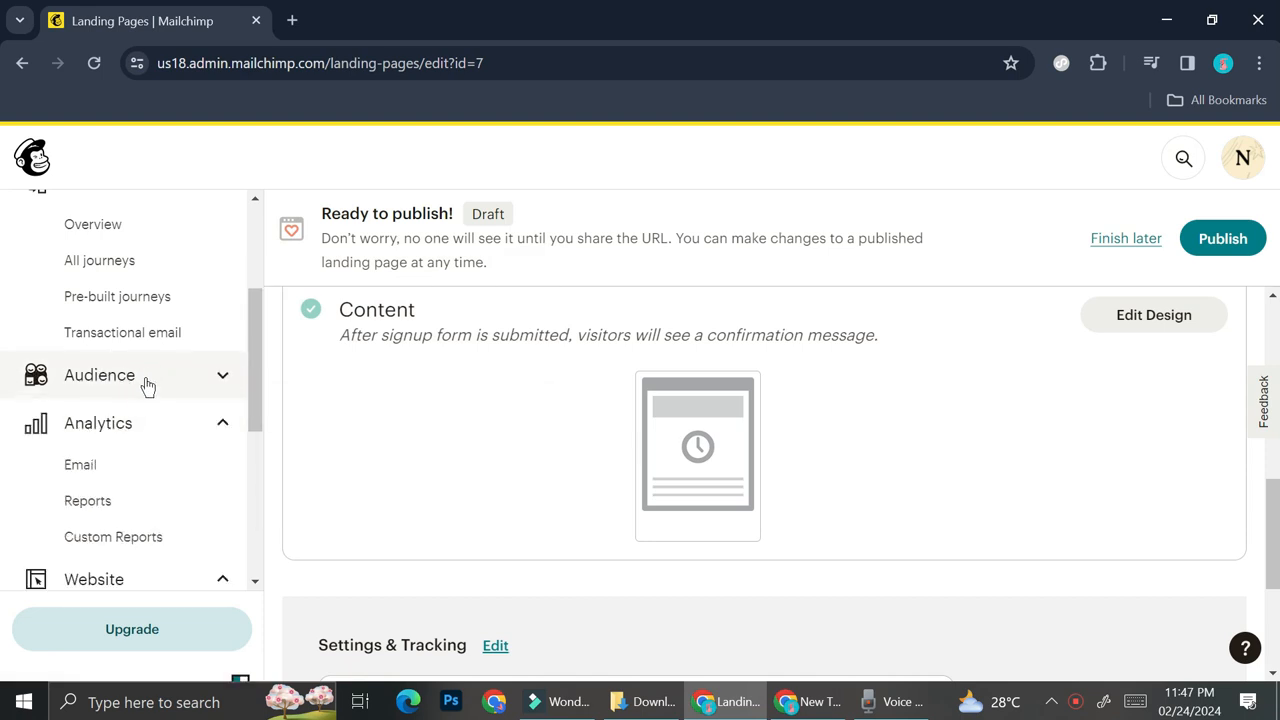
{"action": "left_click", "coordinate": [149, 374]}
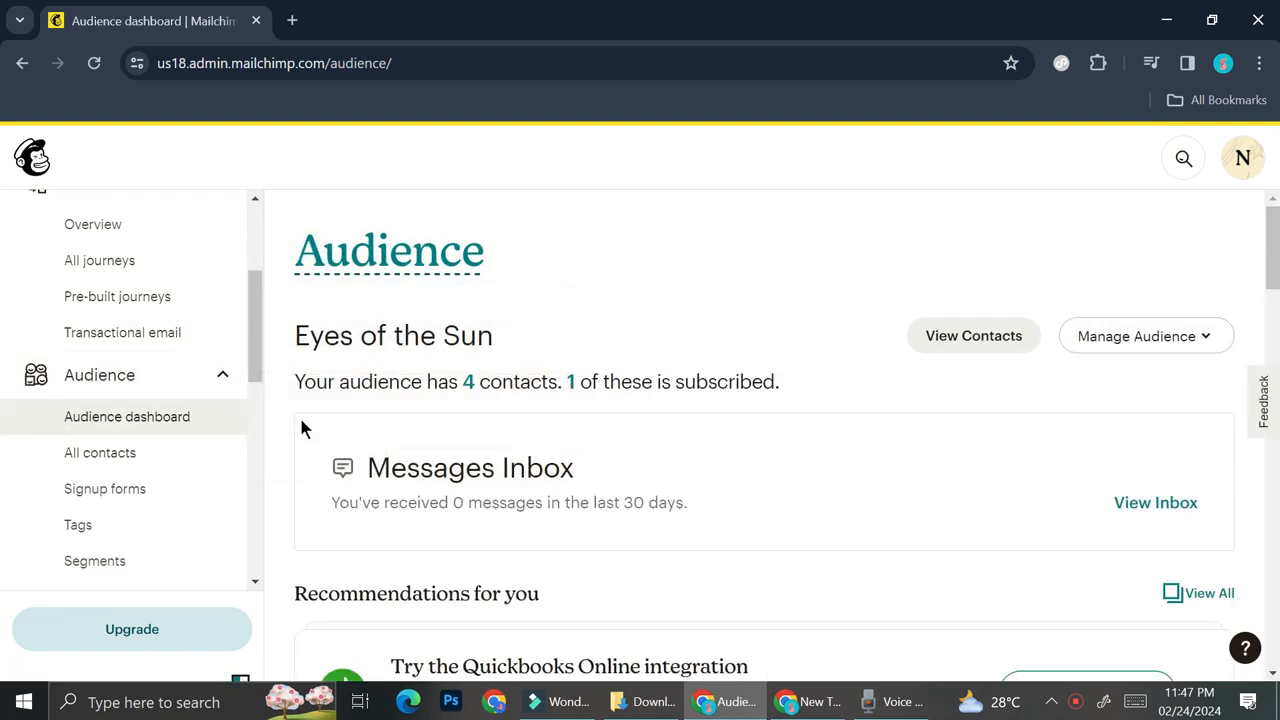
{"action": "scroll", "coordinate": [433, 376], "scroll_direction": "down", "scroll_amount": 1}
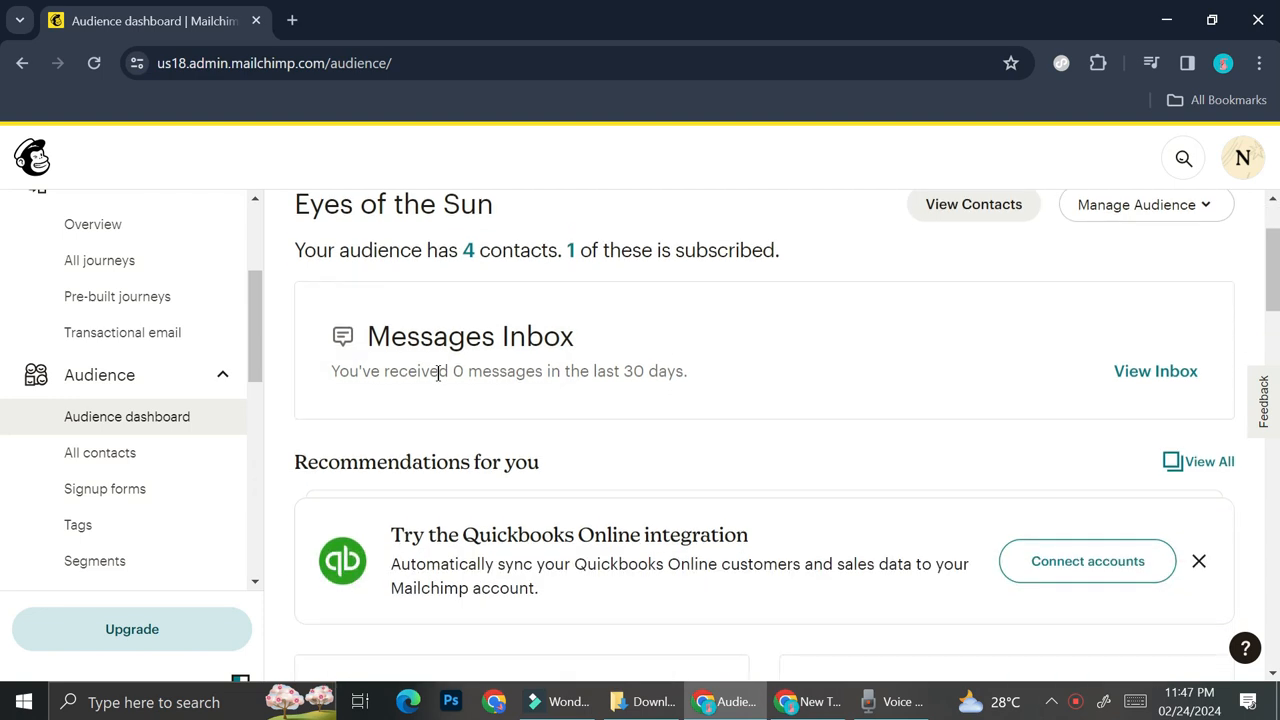
{"action": "scroll", "coordinate": [437, 378], "scroll_direction": "down", "scroll_amount": 1}
- Open the full contact list of the Eyes of the Sun audience and show the options for adding contacts
{"action": "left_click", "coordinate": [172, 455]}
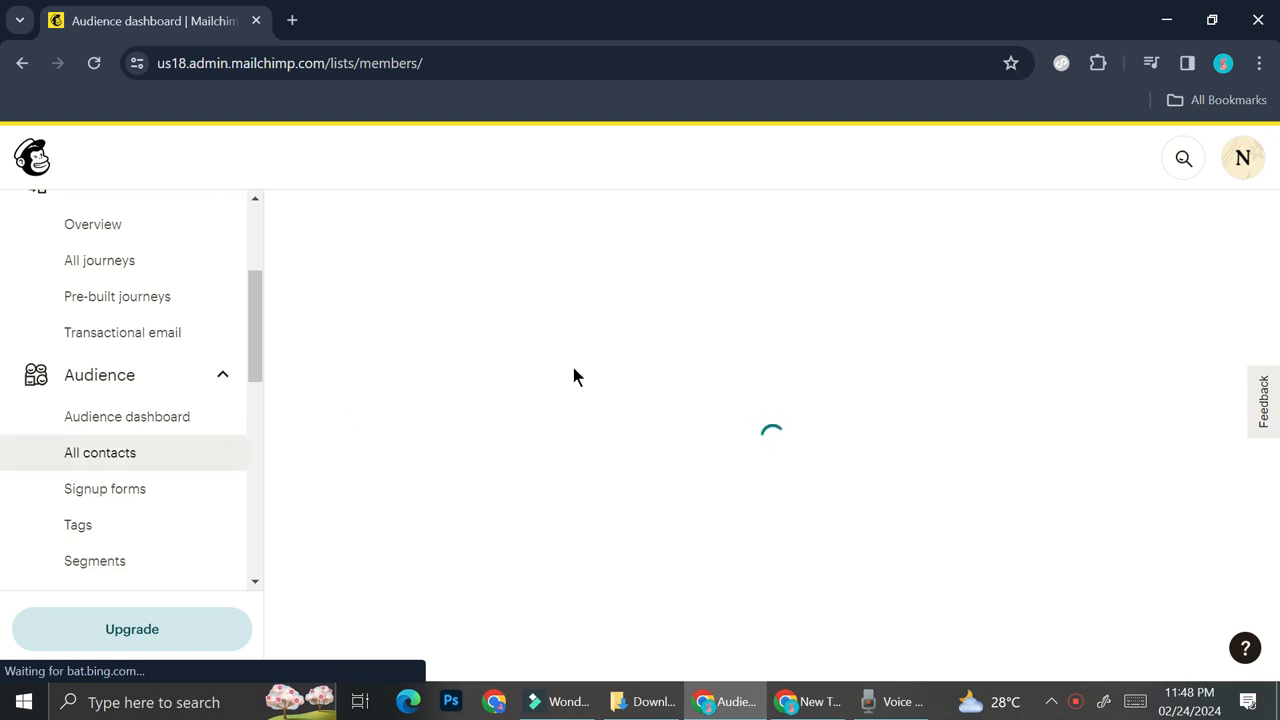
{"action": "left_click", "coordinate": [578, 430]}
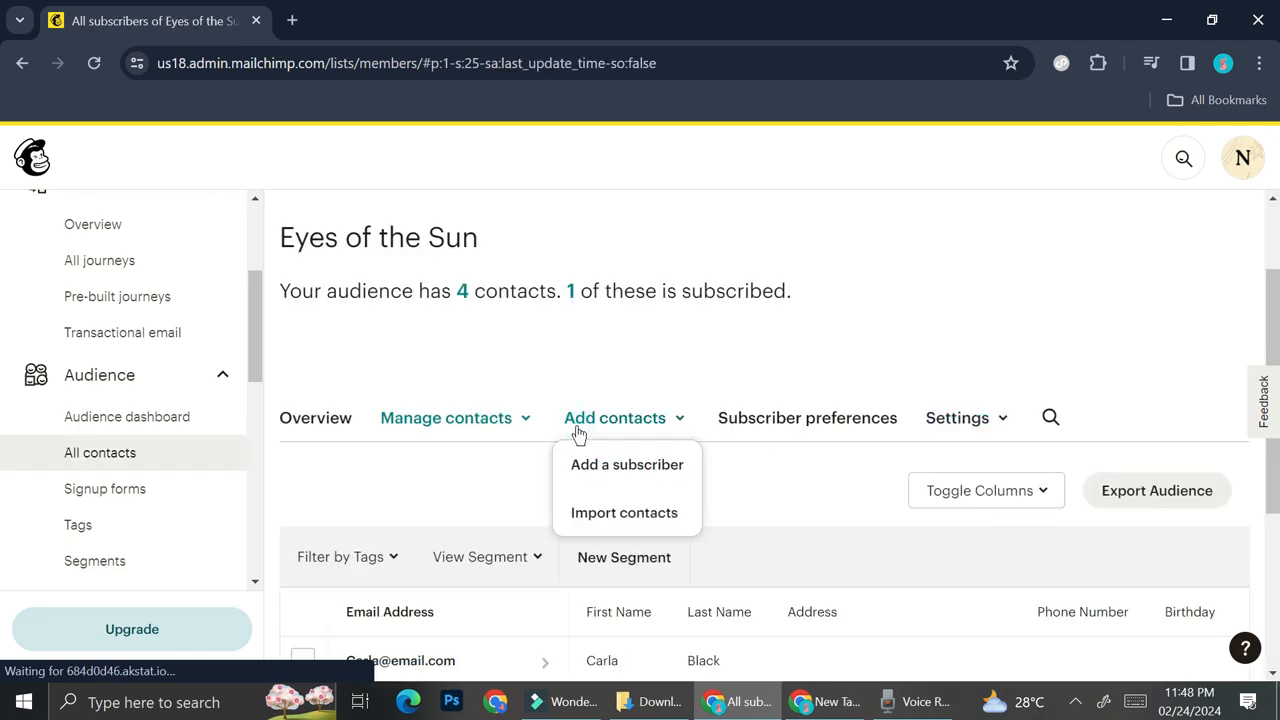